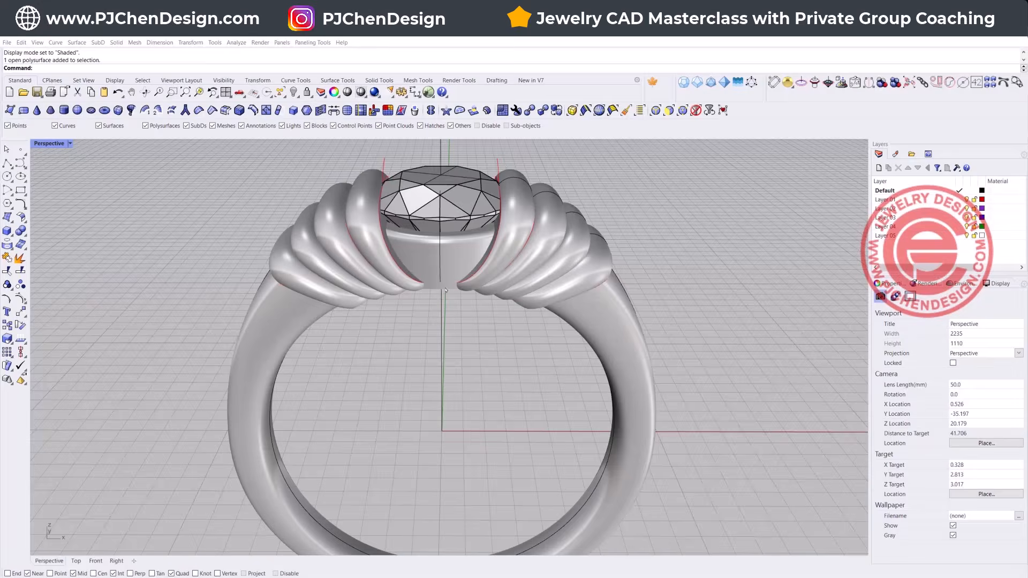
Examine the finished ring with fluted shoulders, and the round gem that the model starts from
right_drag(514, 342, 524, 194)
click(524, 191)
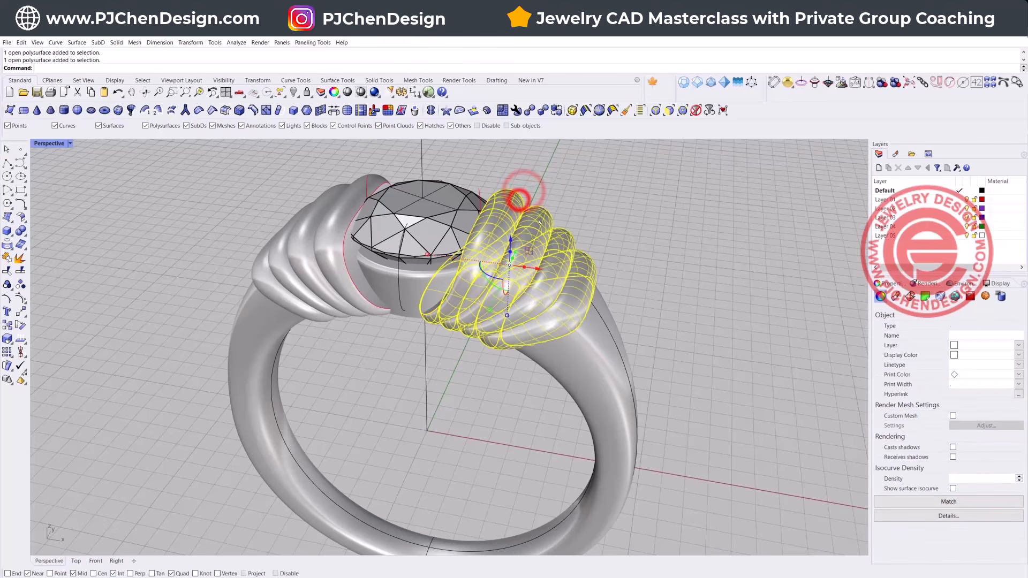
mouse_move(411, 381)
right_down()
mouse_move(353, 375)
mouse_move(412, 369)
right_up()
click(413, 367)
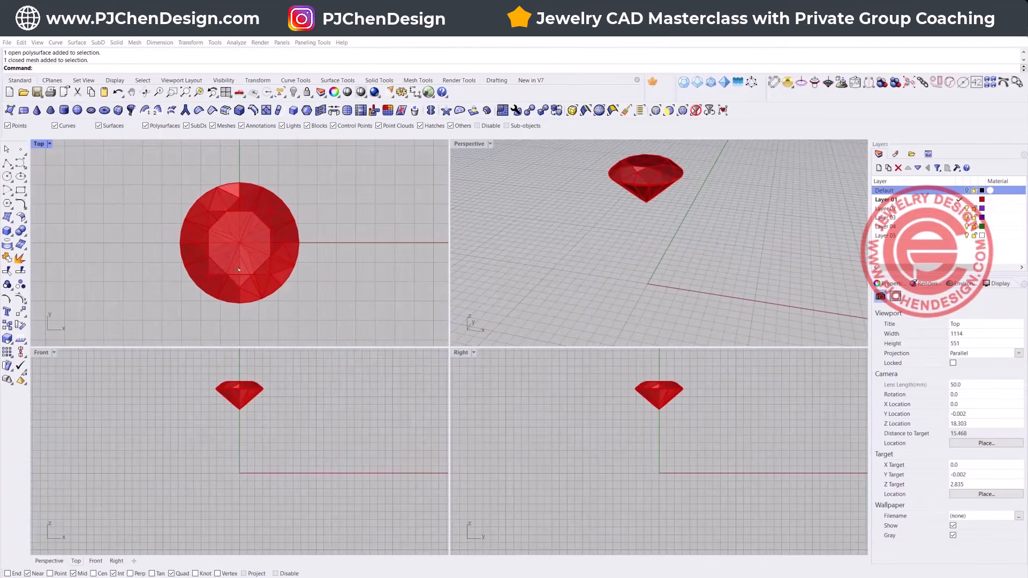
click(278, 262)
click(337, 284)
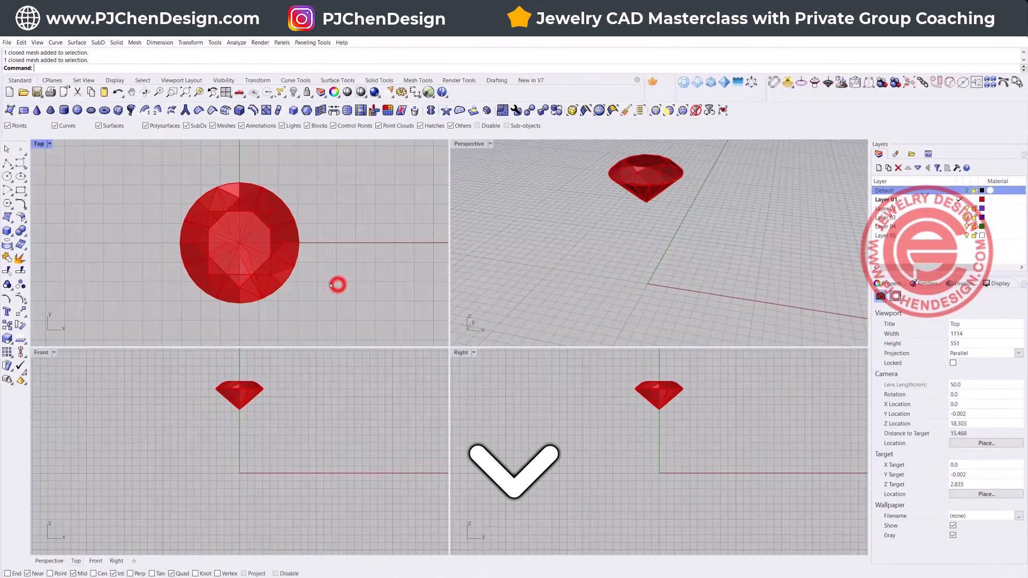
scroll(333, 279, down, 2)
right_drag(293, 265, 252, 248)
right_drag(567, 214, 549, 246)
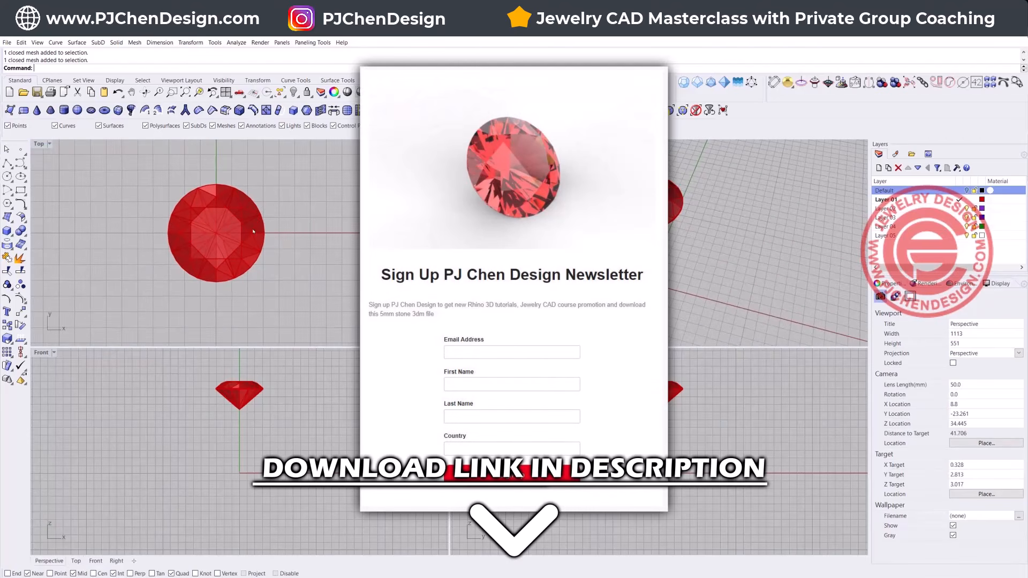
click(245, 244)
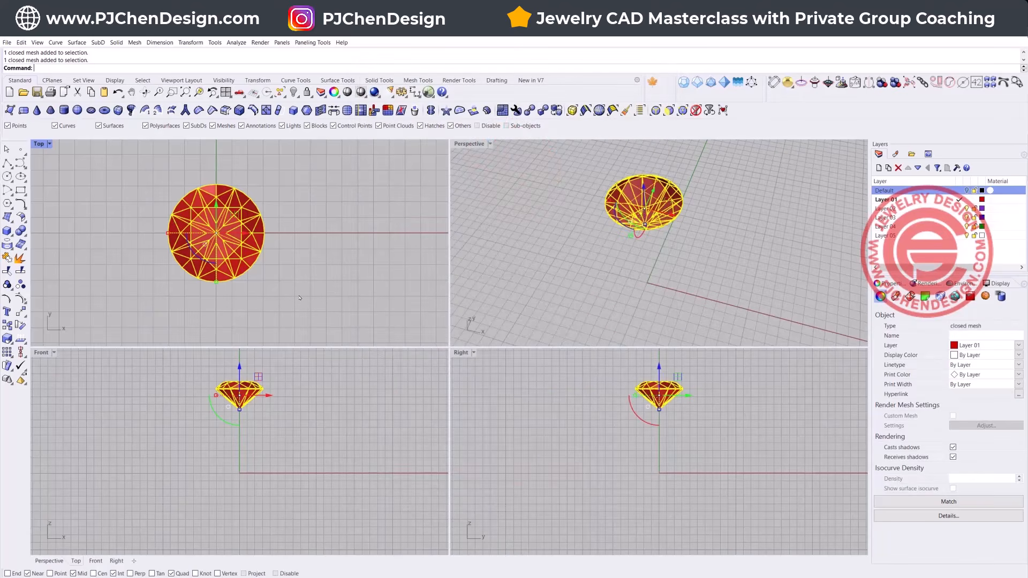
click(243, 309)
Draw a 16 mm diameter circle centred on the origin in the front view as the ring's finger size
click(7, 177)
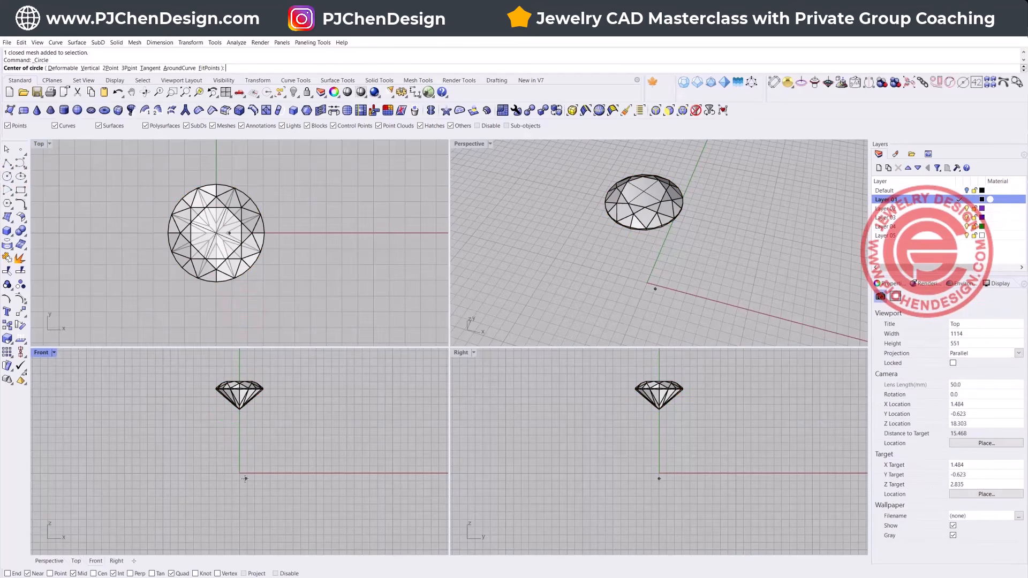
click(240, 474)
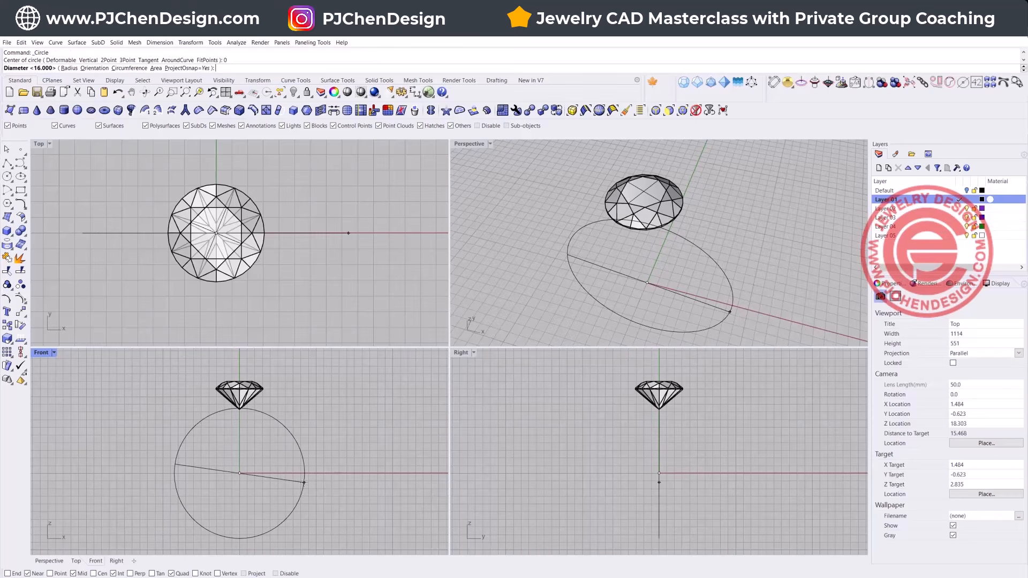
key(Return)
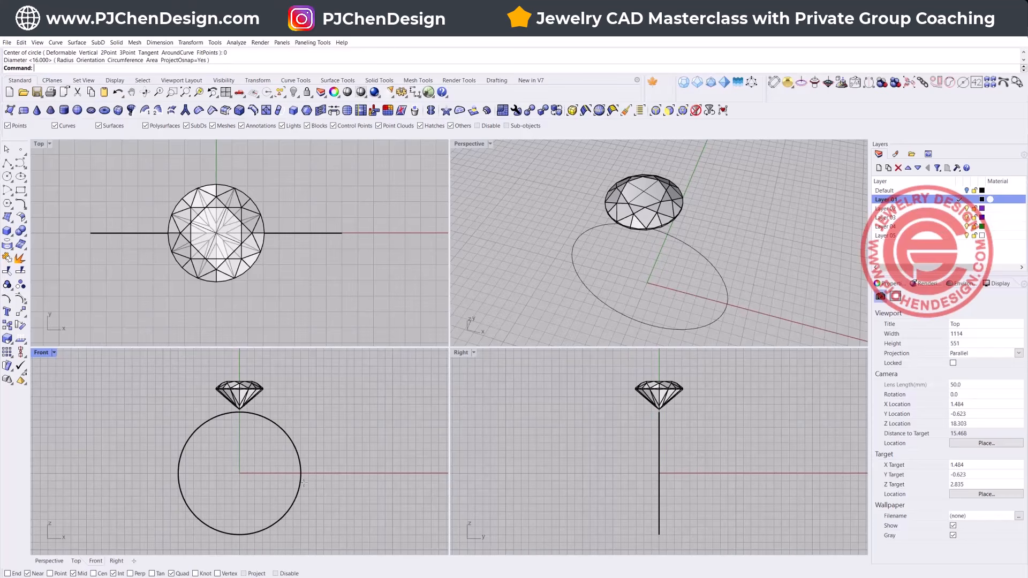
click(237, 408)
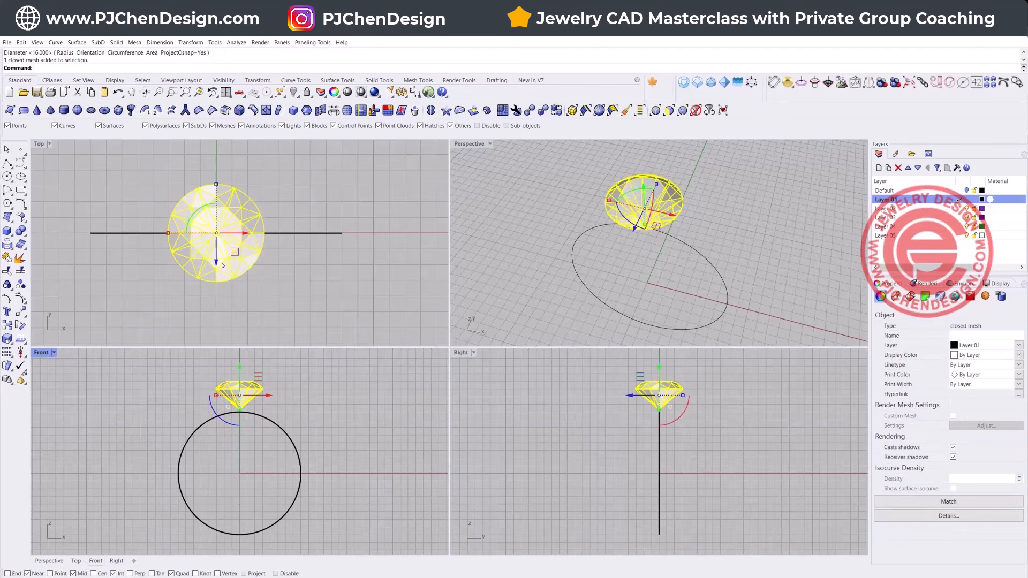
click(87, 273)
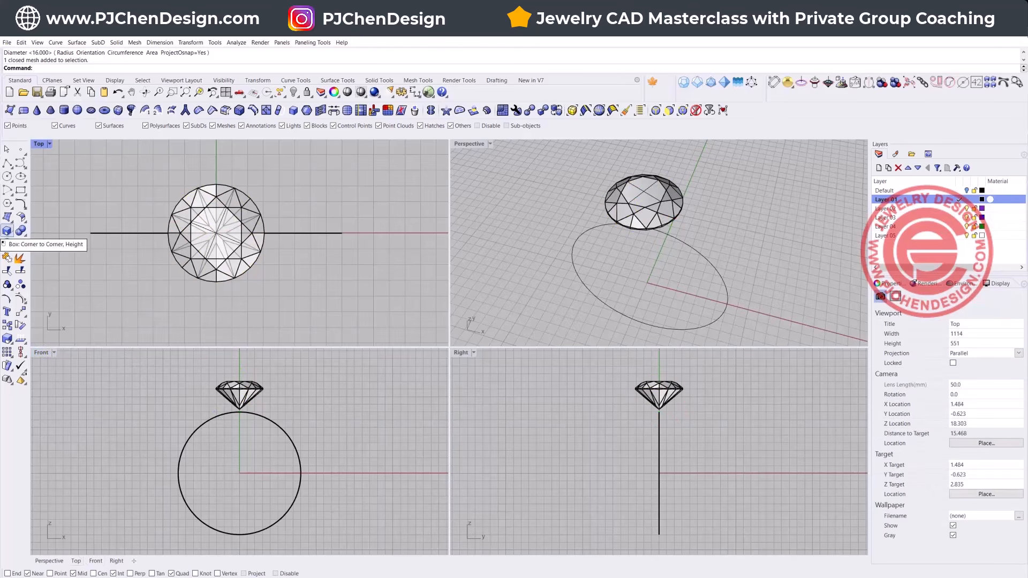
Create a vertical solid tube centred on the gem with its outer radius at the gem's edge and a 1 mm wall thickness
click(6, 231)
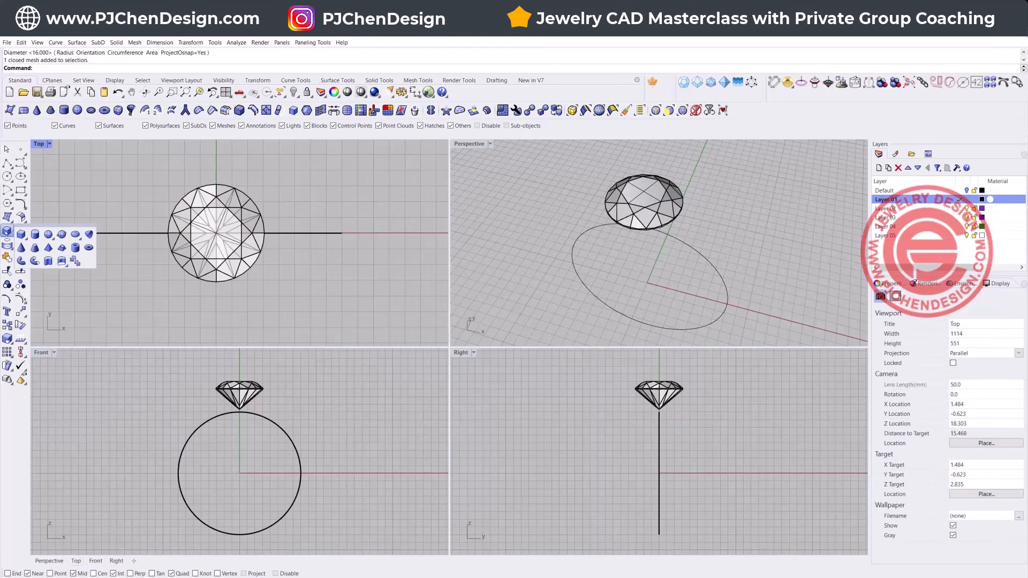
click(75, 247)
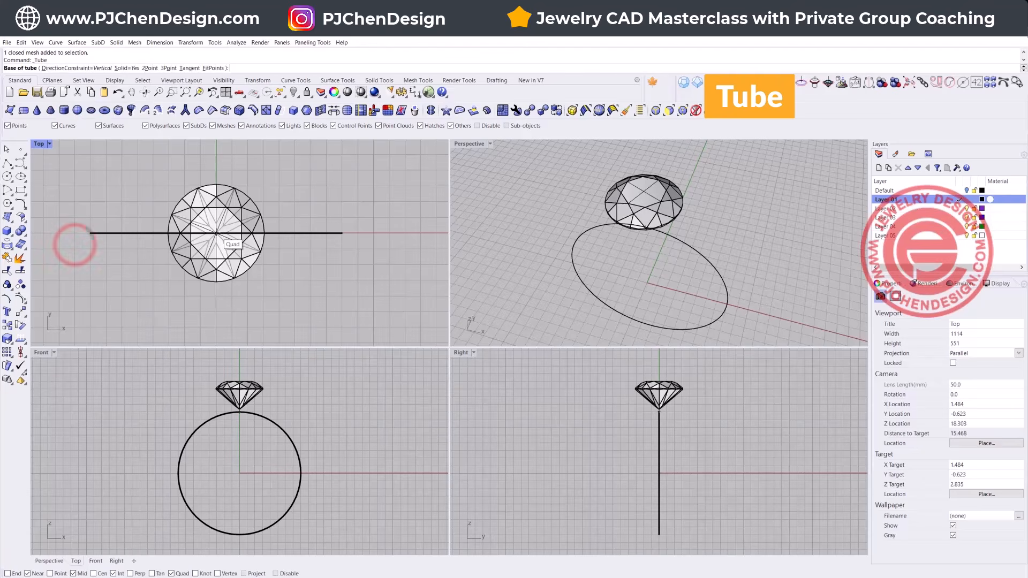
click(216, 233)
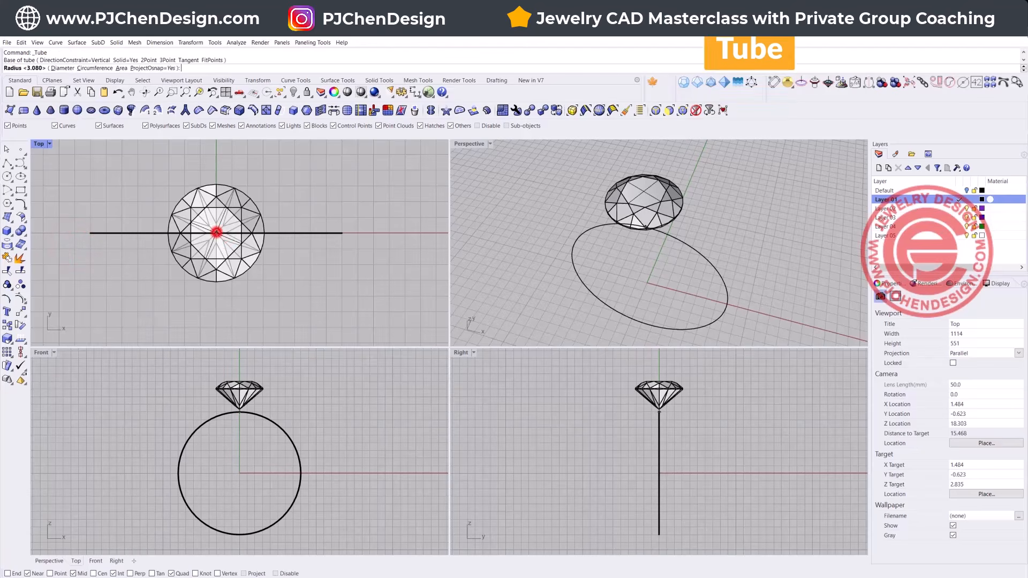
scroll(270, 236, up, 5)
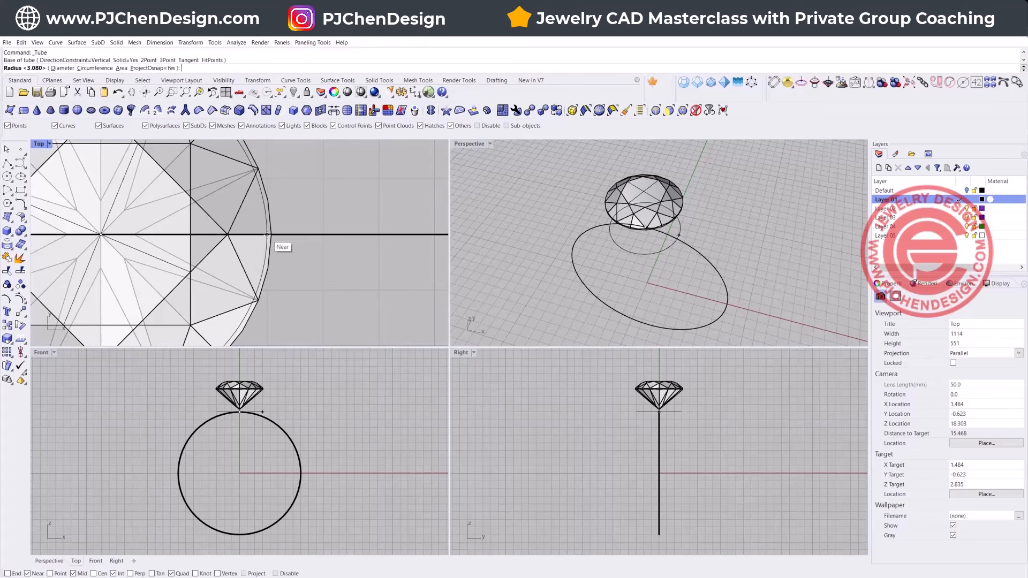
click(267, 235)
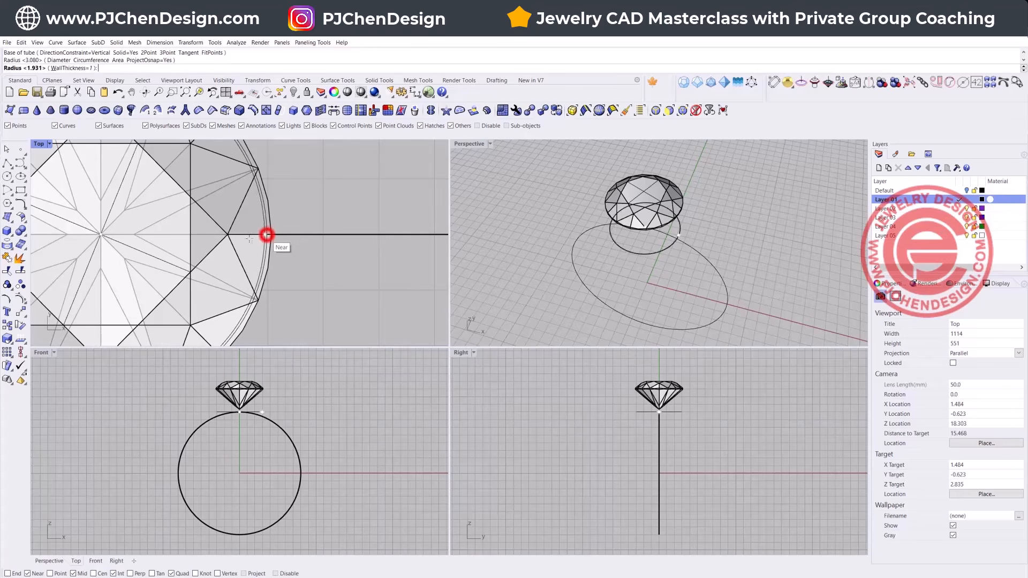
click(204, 235)
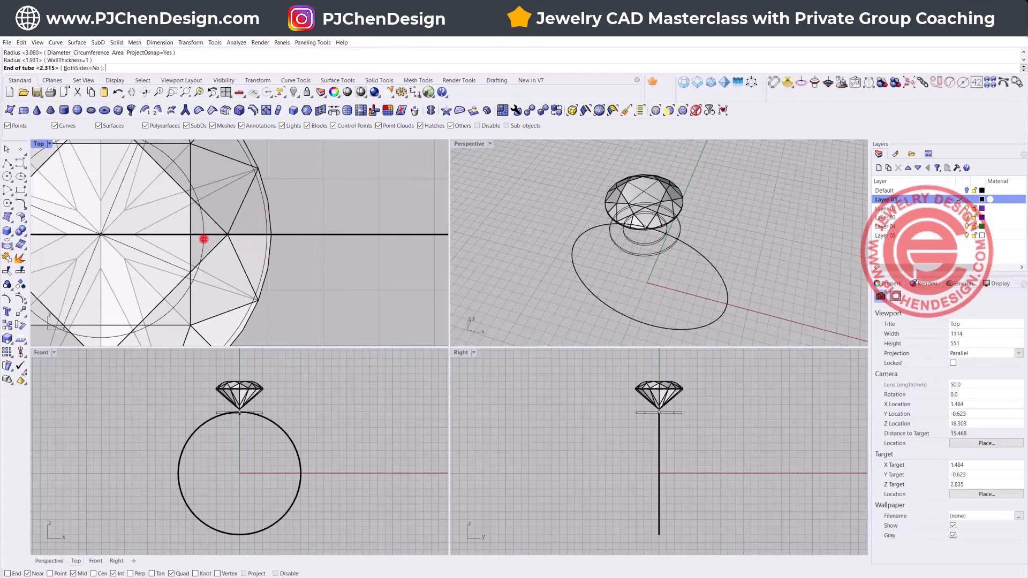
click(254, 458)
Move the tube straight up in the front view until its upper rim sits just beneath the gem's girdle
scroll(249, 452, up, 3)
double_click(39, 353)
scroll(36, 351, down, 3)
drag(370, 304, 374, 278)
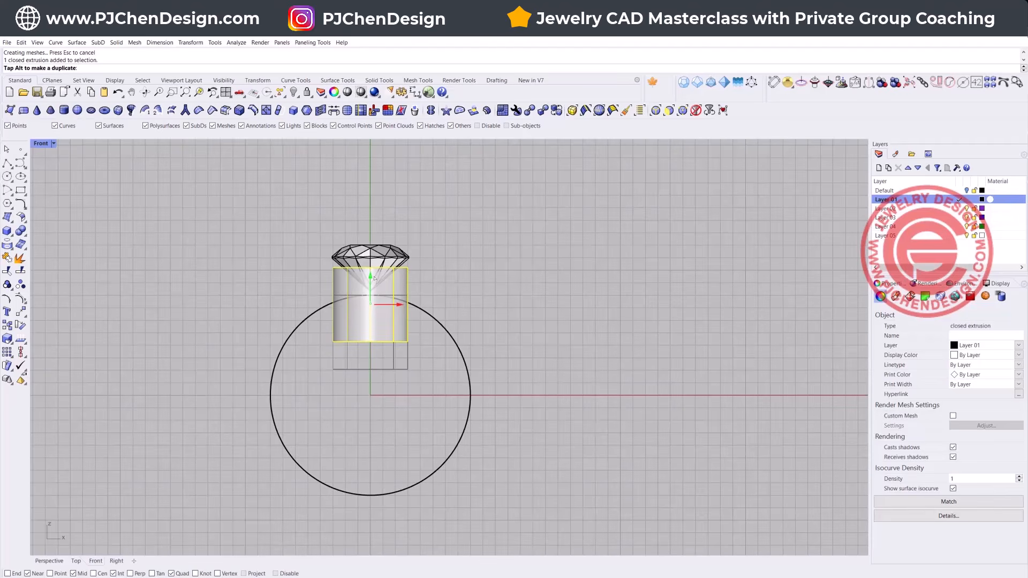
drag(374, 277, 374, 276)
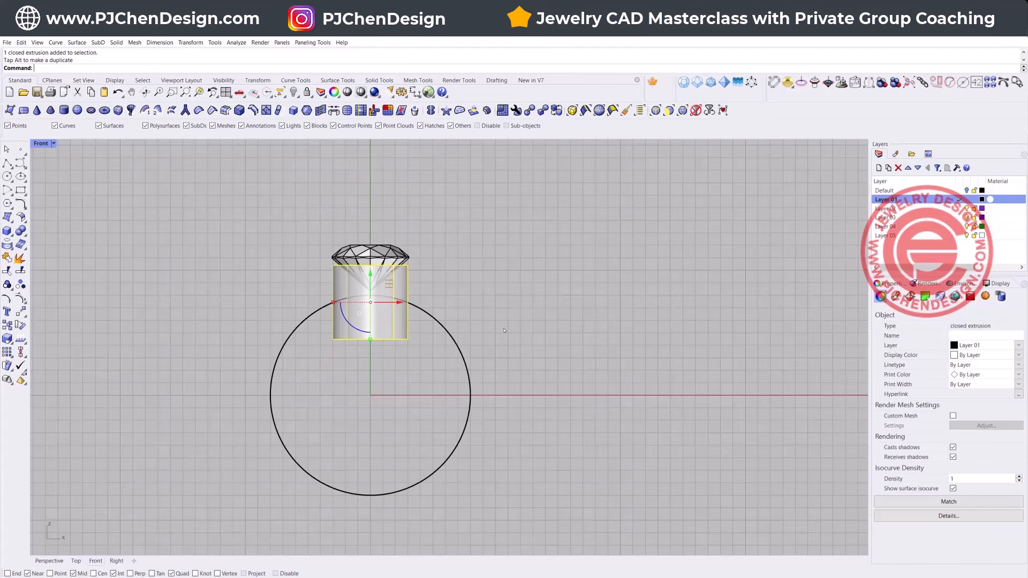
double_click(44, 143)
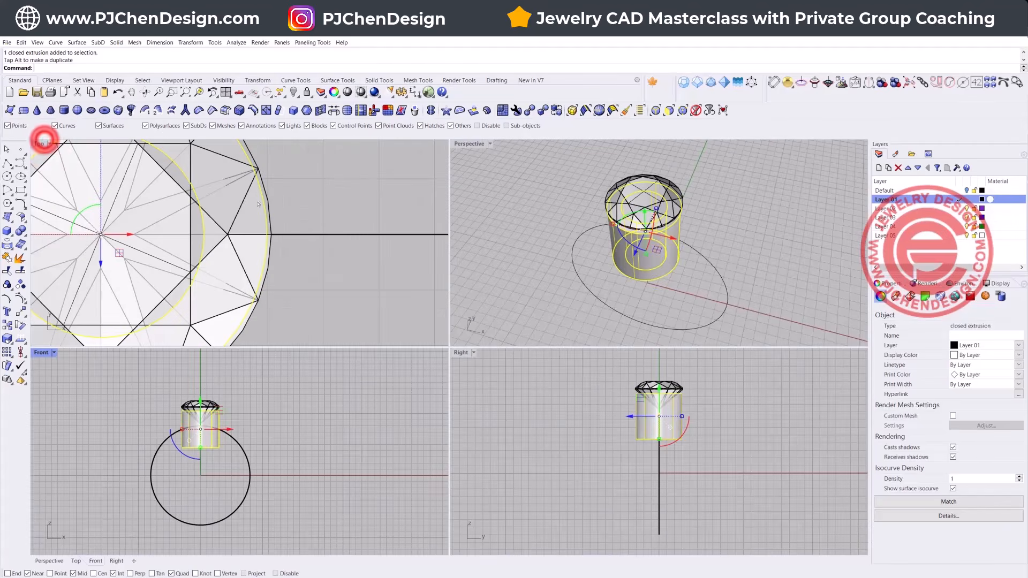
Set the perspective view to Ghosted display mode and bring the underside of the tube into close view
click(706, 301)
right_drag(706, 300, 518, 176)
click(491, 144)
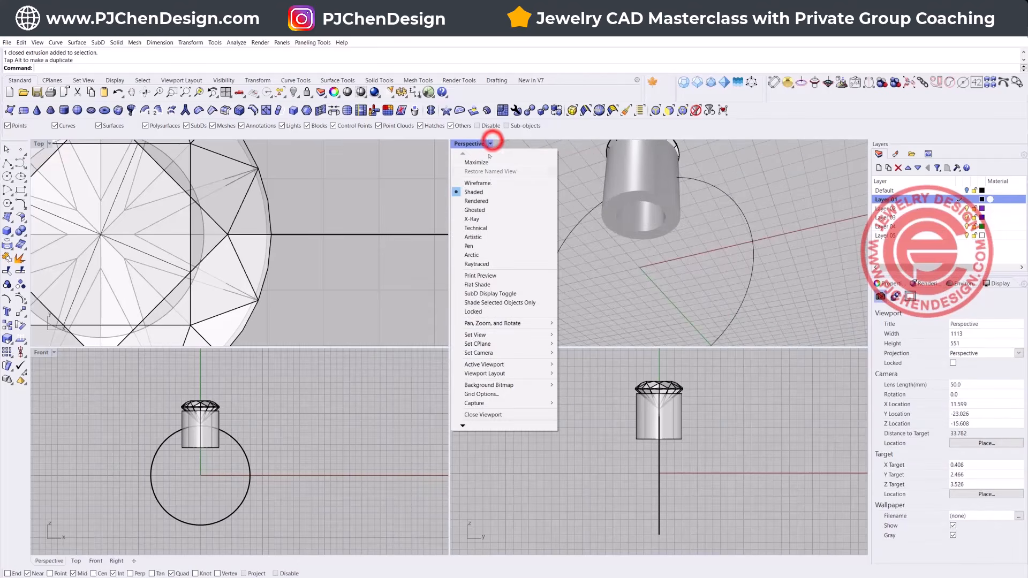
click(482, 210)
scroll(698, 222, up, 5)
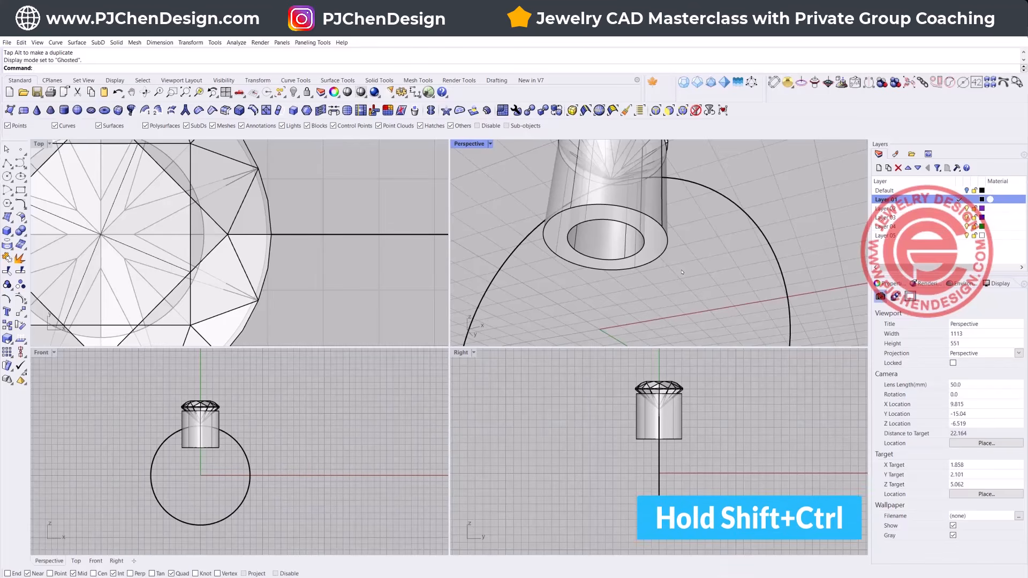
Scale the tube's bottom face inward evenly so that the bezel tapers toward its base
ctrl+shift+click(653, 249)
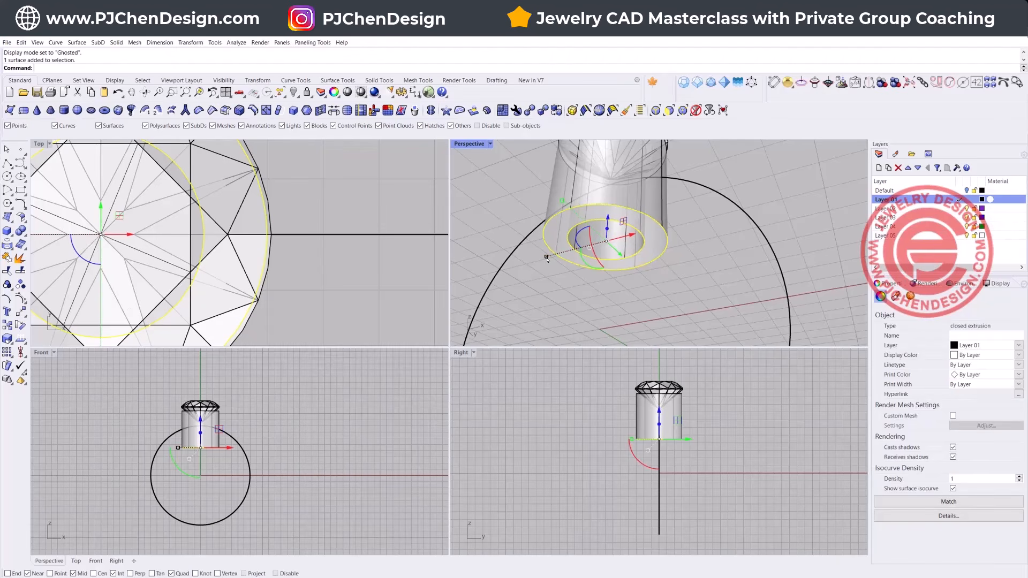
drag(547, 256, 570, 250)
click(383, 294)
scroll(209, 442, up, 4)
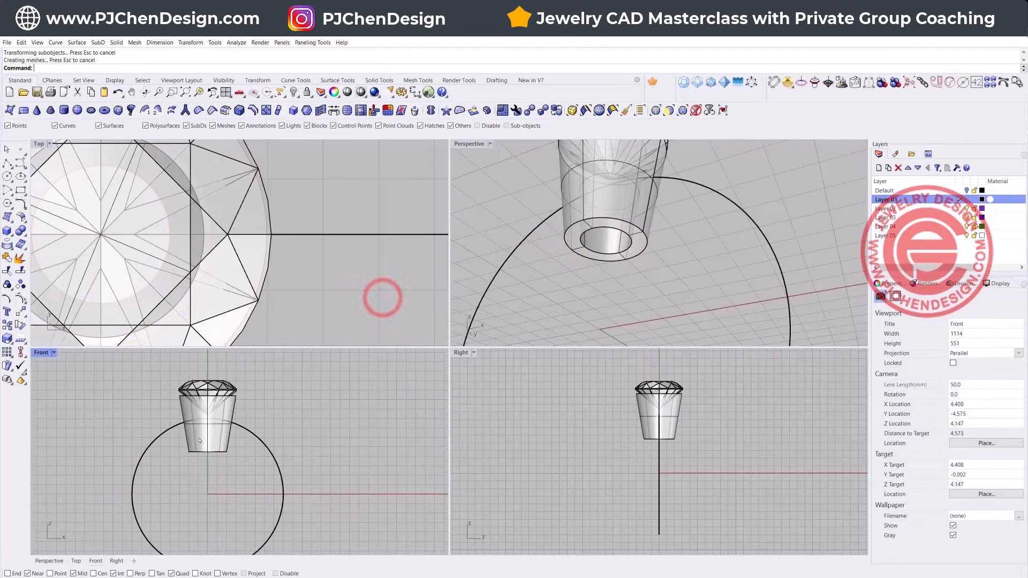
right_drag(611, 192, 647, 257)
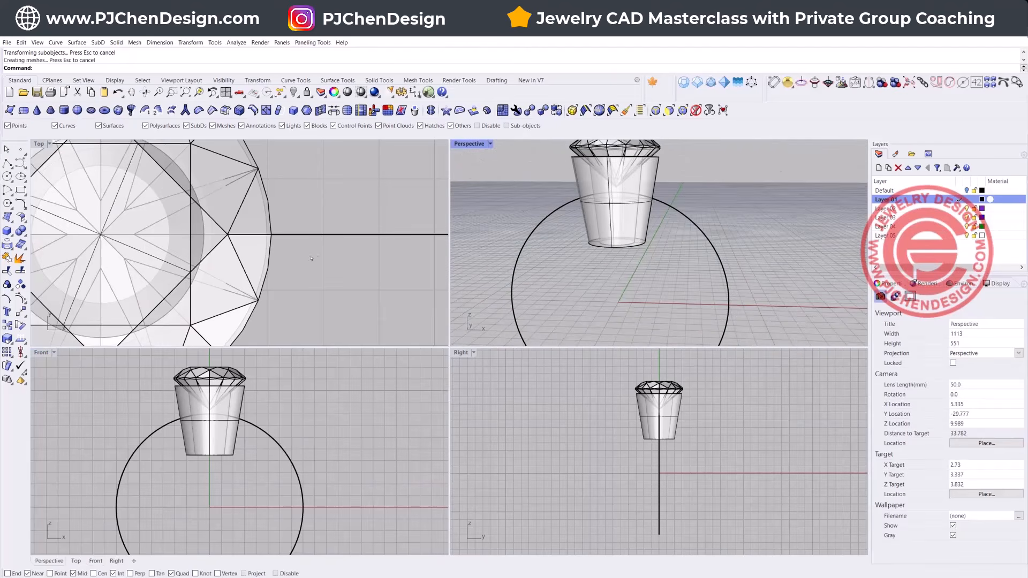
Draw a semicircular arc in the top view at the finger circle's positive X end, then narrow it along Y
scroll(316, 258, down, 3)
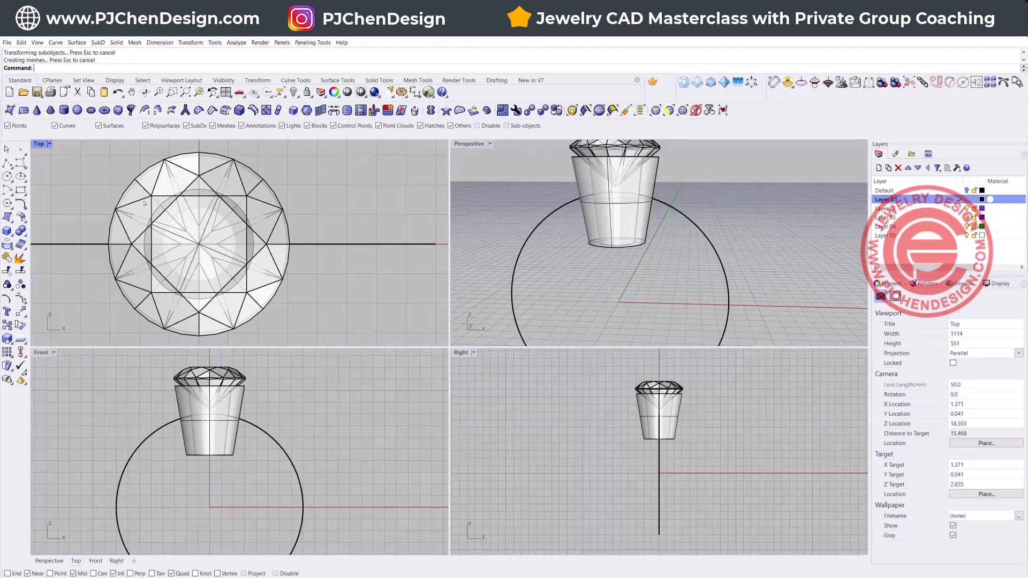
scroll(144, 203, down, 5)
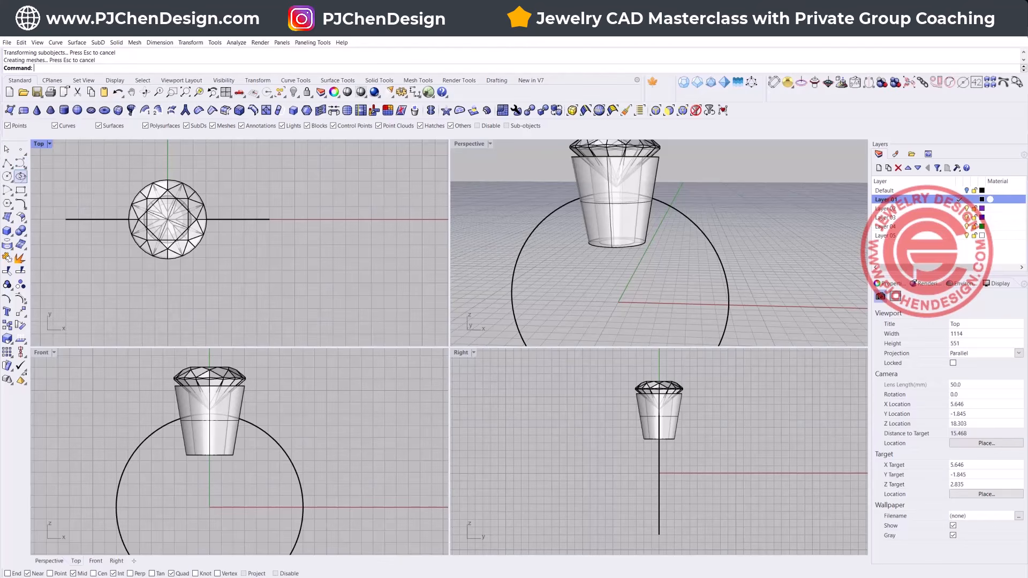
click(8, 190)
click(268, 218)
click(268, 194)
click(270, 258)
scroll(280, 227, up, 4)
right_drag(279, 227, 270, 267)
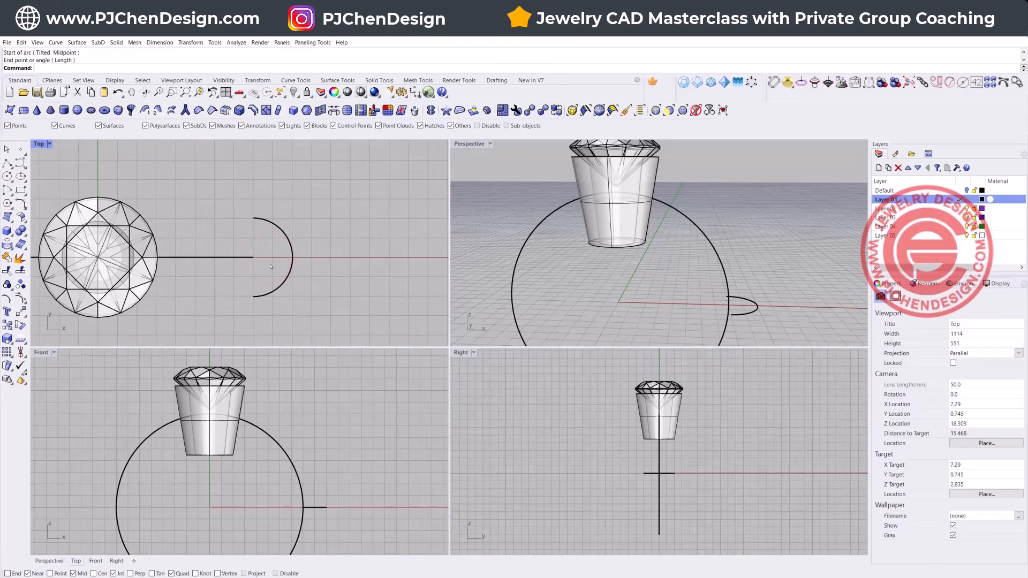
click(278, 287)
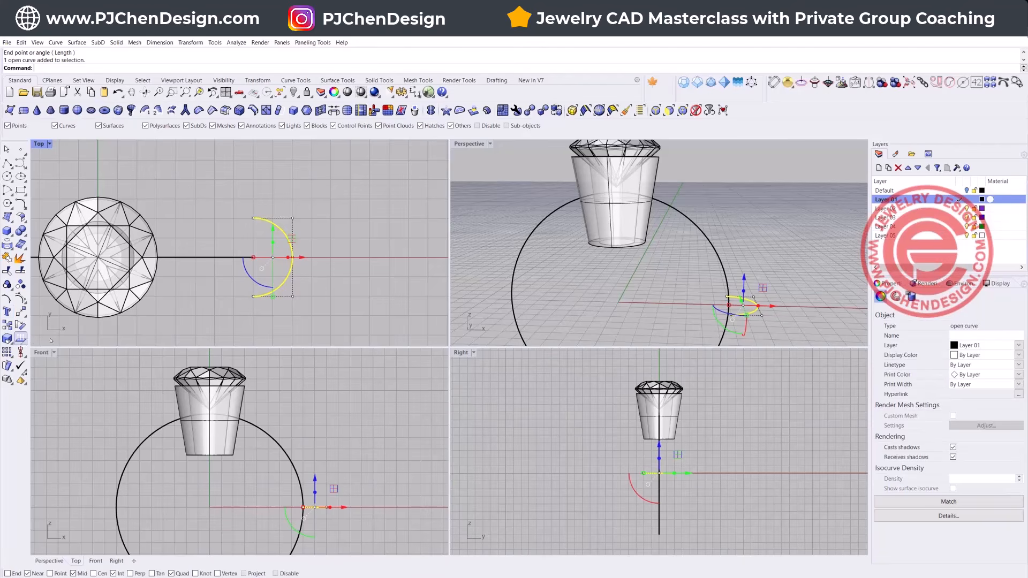
drag(273, 297, 274, 288)
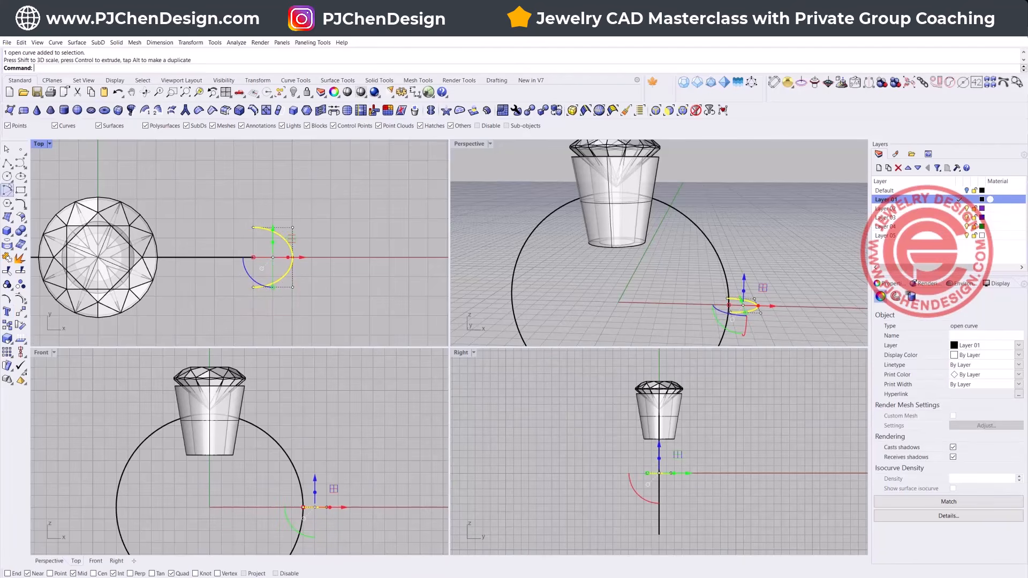
Close the arc with a straight line between its endpoints and join both curves into one closed profile
click(7, 162)
click(249, 225)
click(249, 287)
key(Return)
click(225, 331)
drag(269, 316, 242, 274)
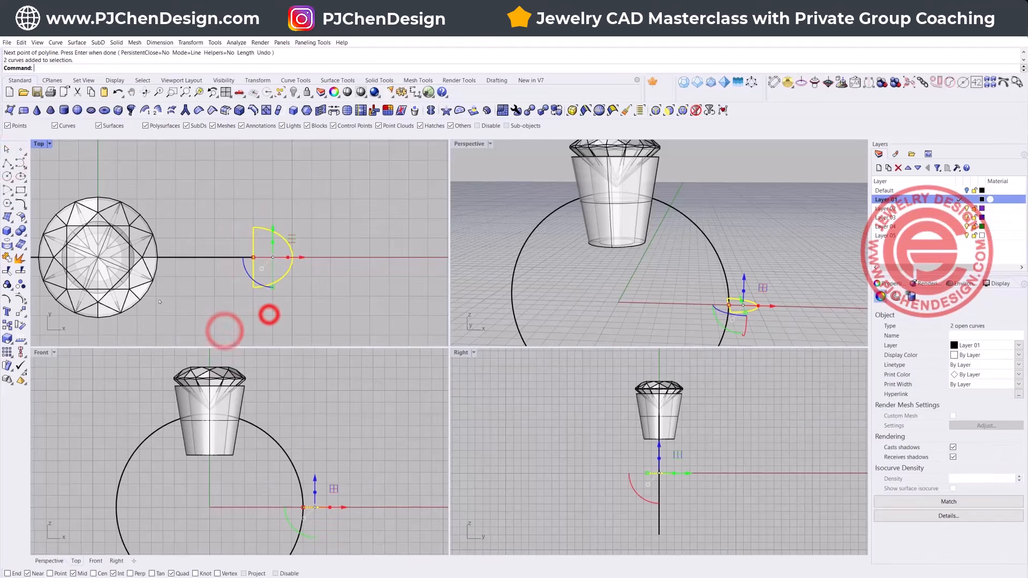
click(8, 257)
Flatten the half-round profile along X with Scale1D, keeping its straight edge fixed on the finger circle
click(11, 340)
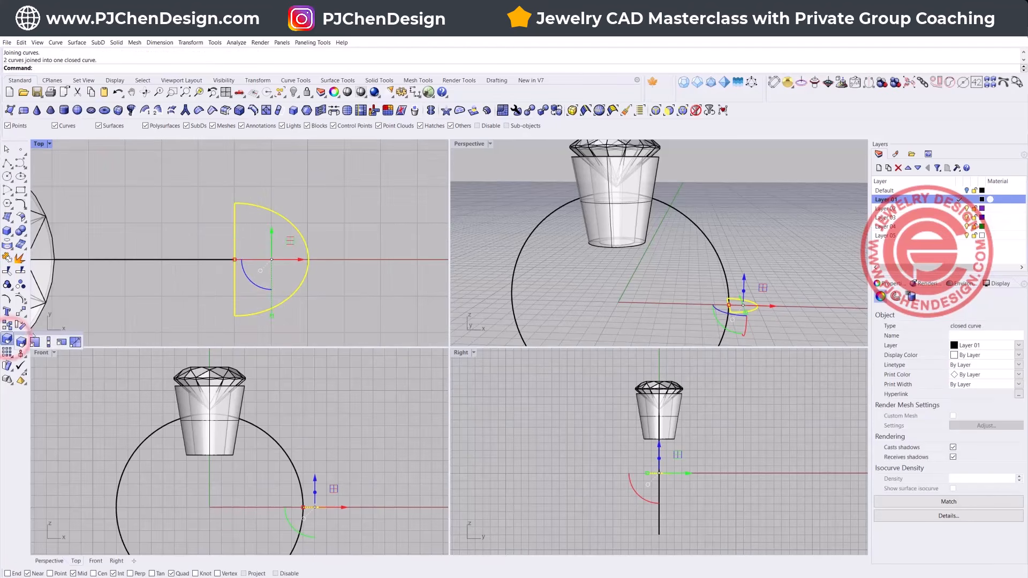
click(47, 344)
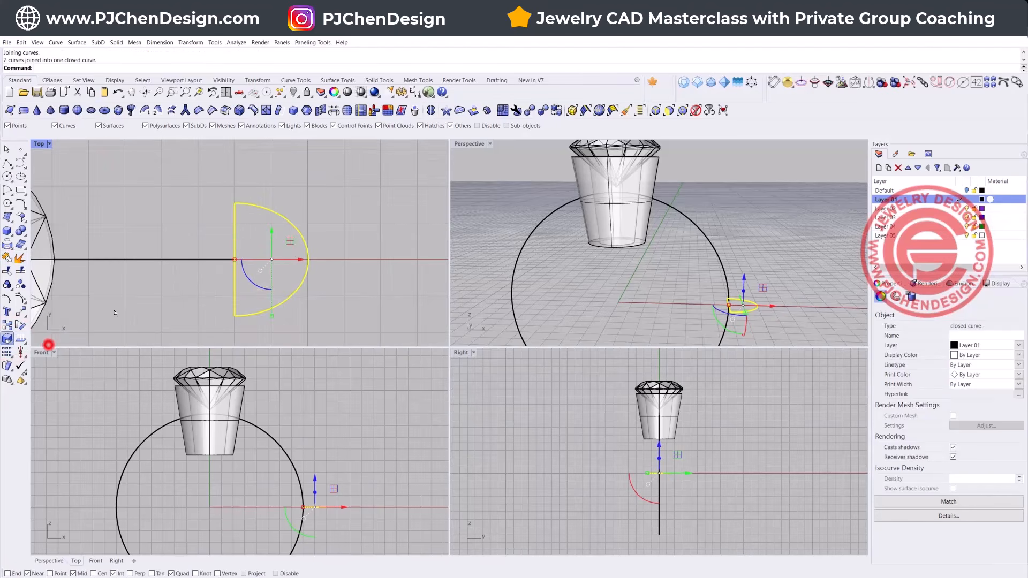
click(231, 258)
key(Escape)
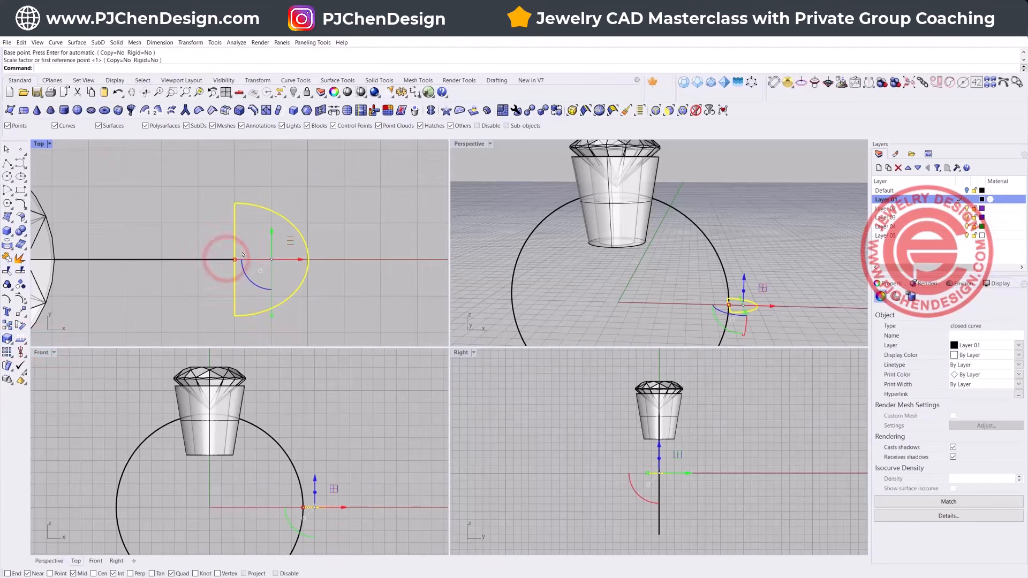
key(Return)
click(235, 259)
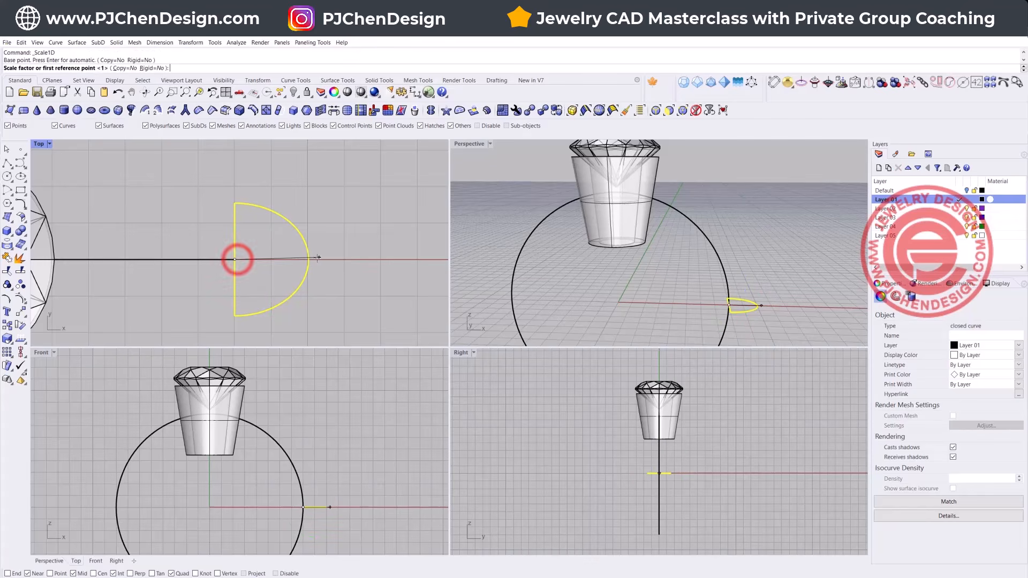
click(362, 260)
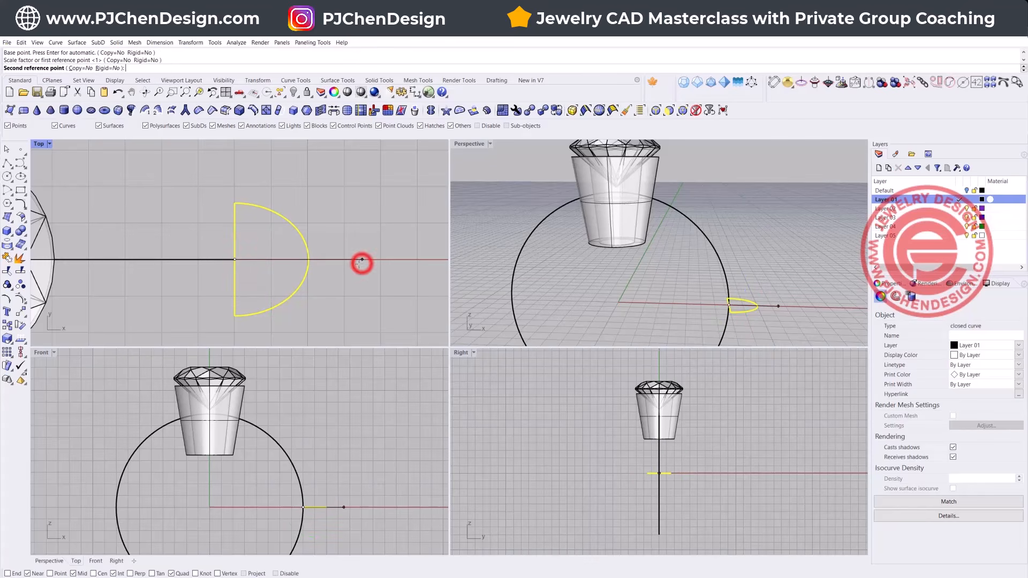
click(335, 276)
click(306, 317)
Mirror a copy of the half-round profile across the Y axis in the top view, onto the finger circle's opposite end
scroll(273, 295, down, 6)
right_drag(264, 307, 275, 276)
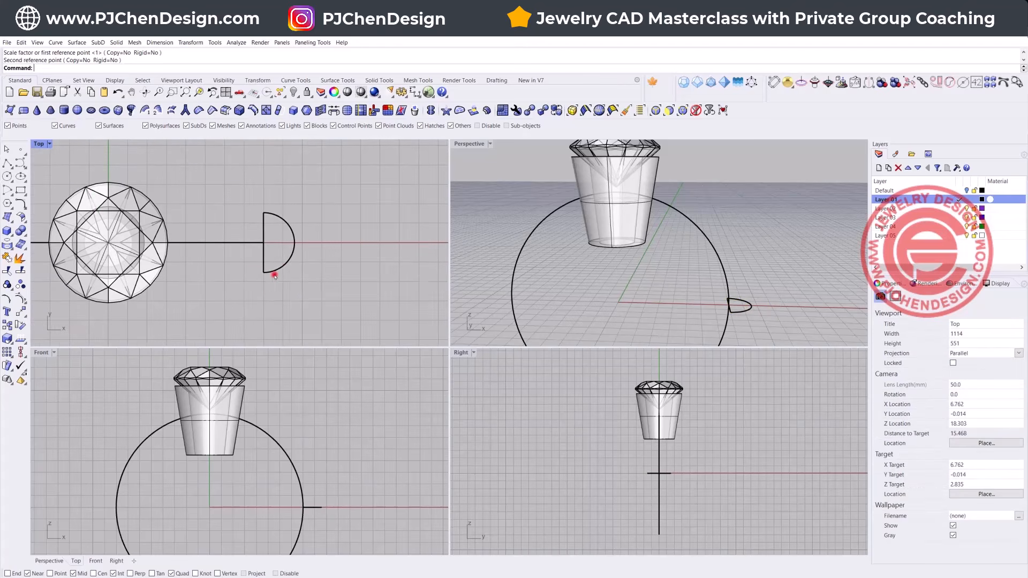
click(277, 275)
scroll(321, 265, down, 5)
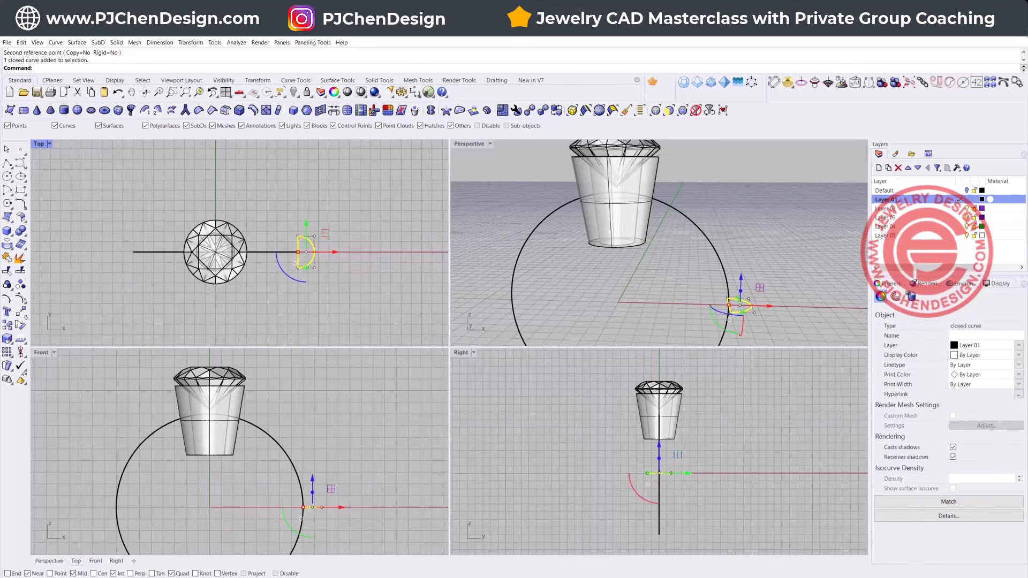
click(23, 314)
click(34, 328)
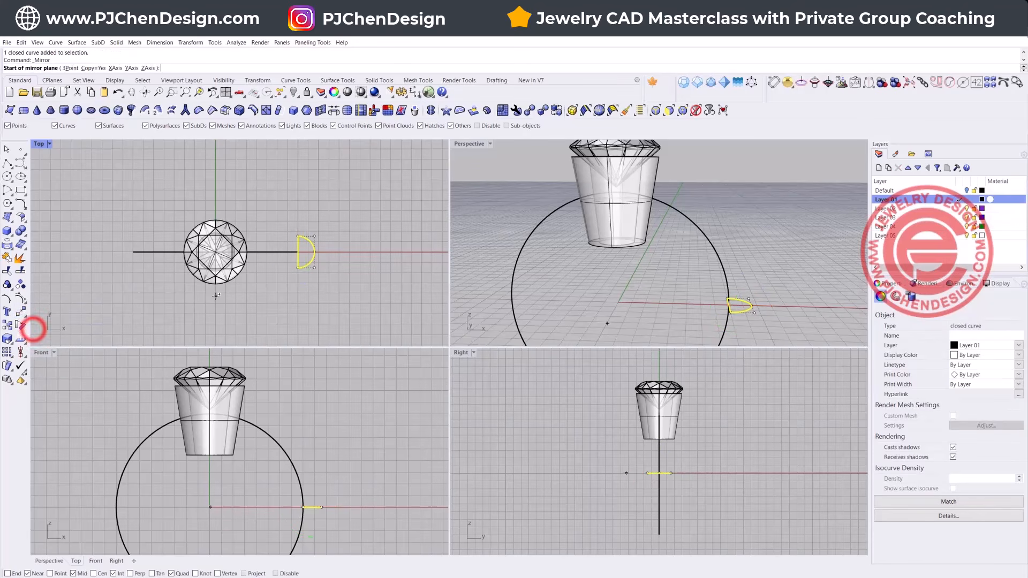
click(212, 287)
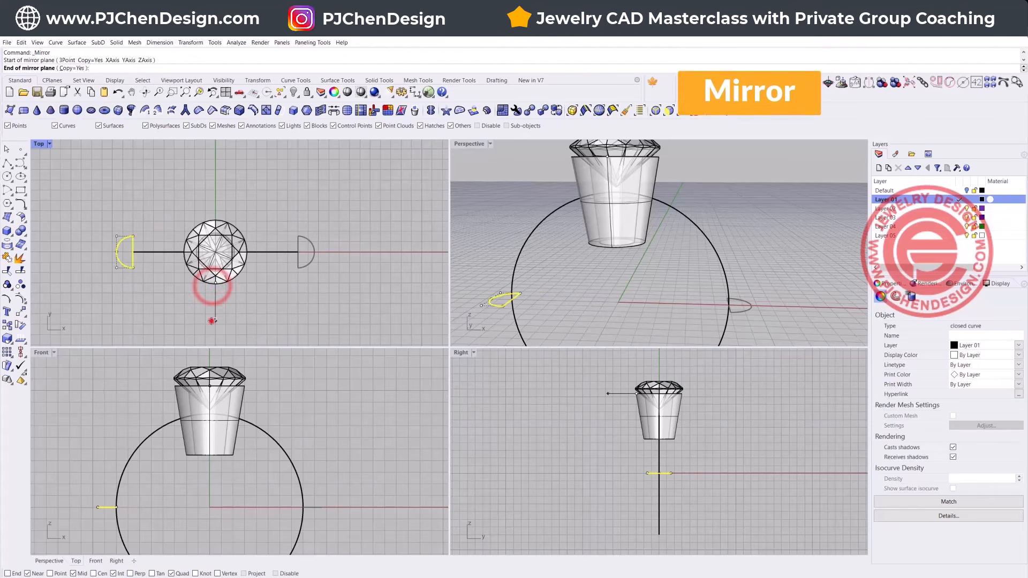
click(212, 320)
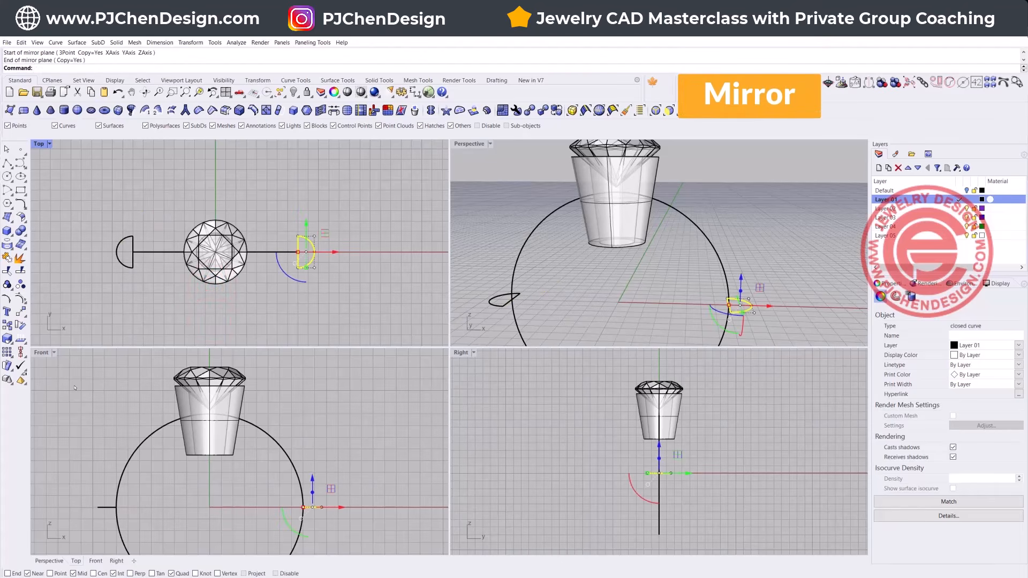
Rotate a copy of the positive-X profile about the origin (0) in the front view, up to the top of the finger circle
double_click(41, 353)
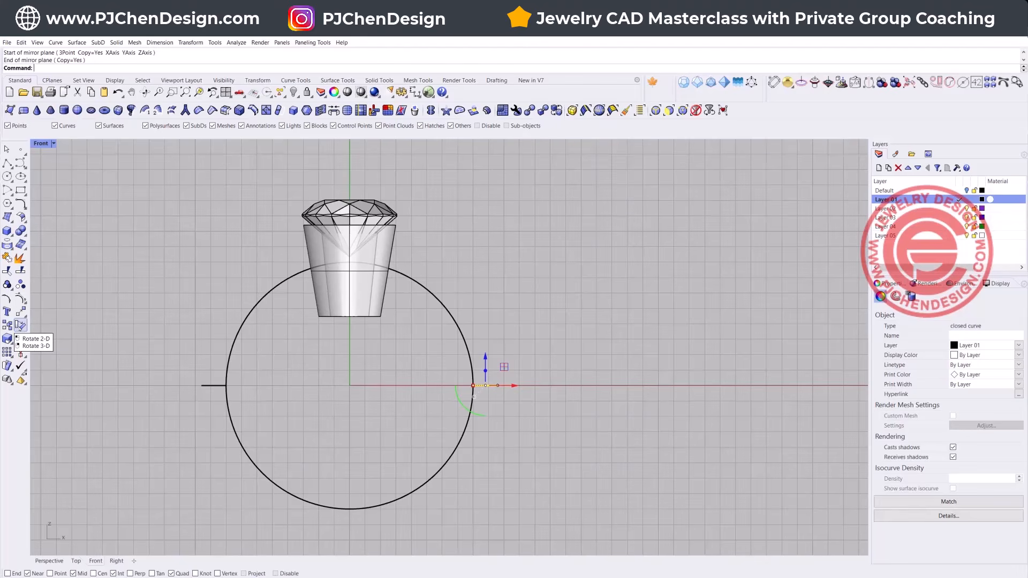
click(20, 324)
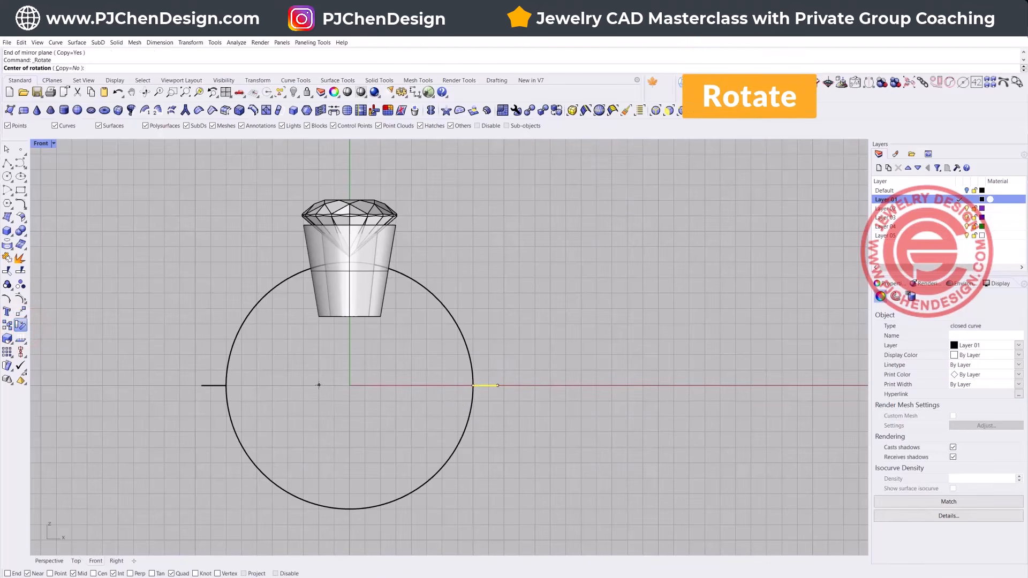
key(Return)
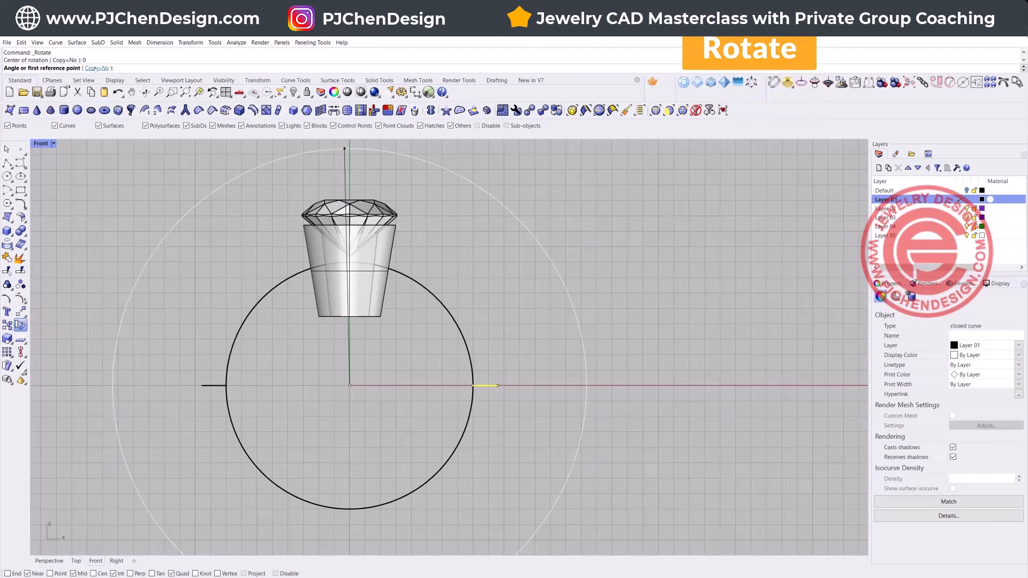
click(97, 68)
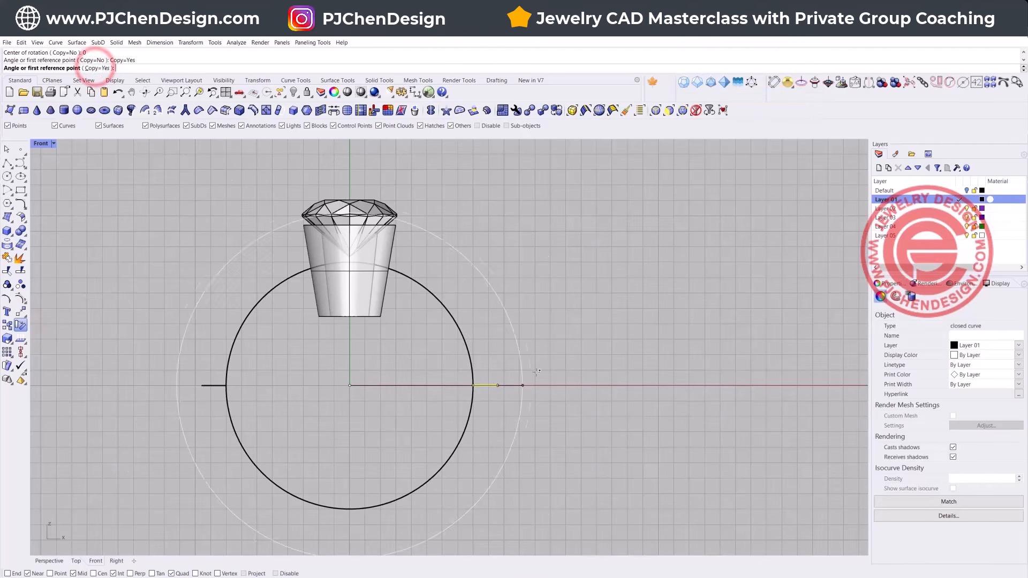
click(546, 385)
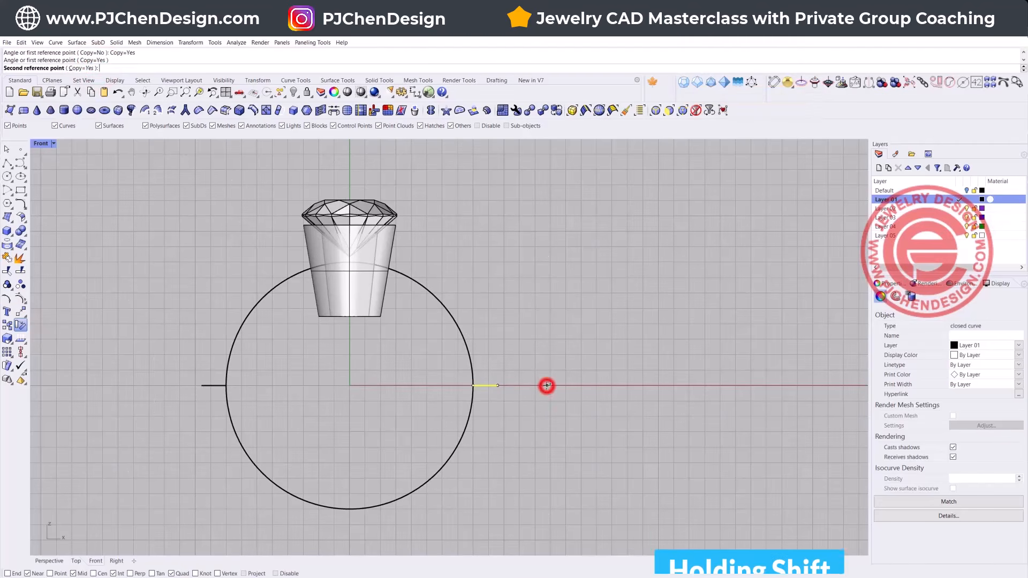
click(339, 177)
key(Return)
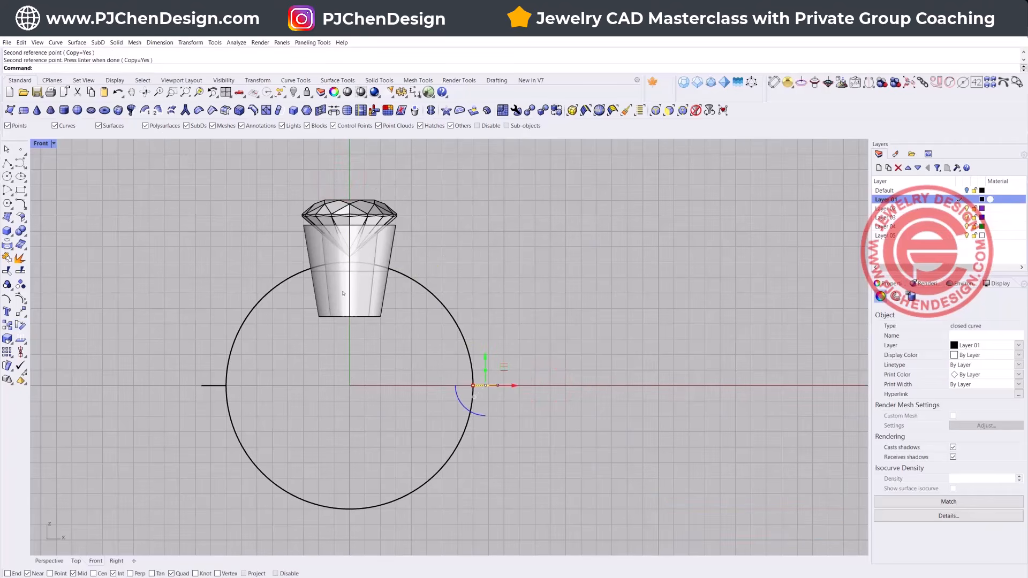
Widen the profile at the top of the finger circle in the right view to match the gem's width
drag(265, 196, 369, 272)
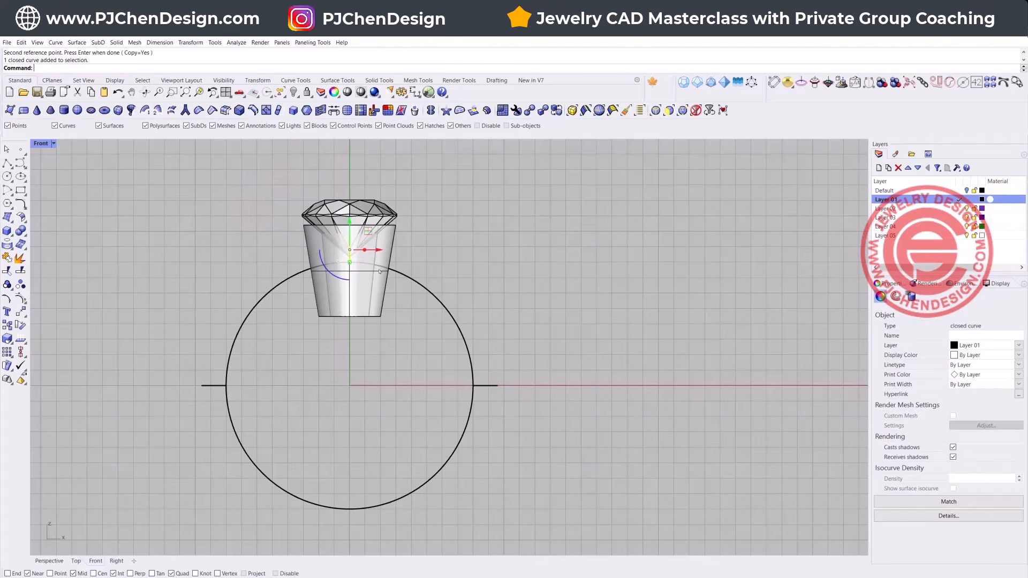
scroll(377, 270, down, 2)
double_click(43, 144)
scroll(622, 446, up, 5)
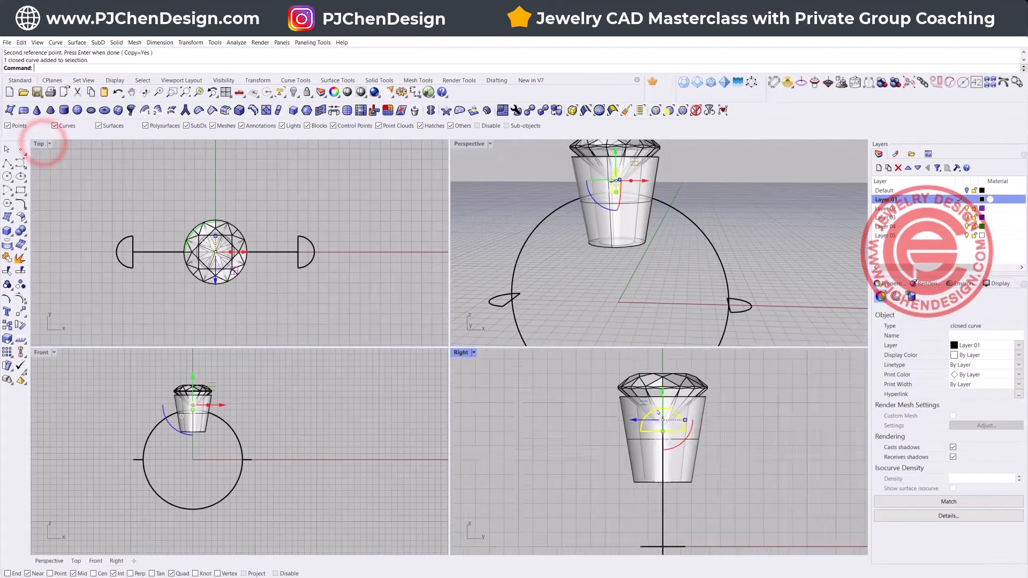
drag(637, 440, 666, 443)
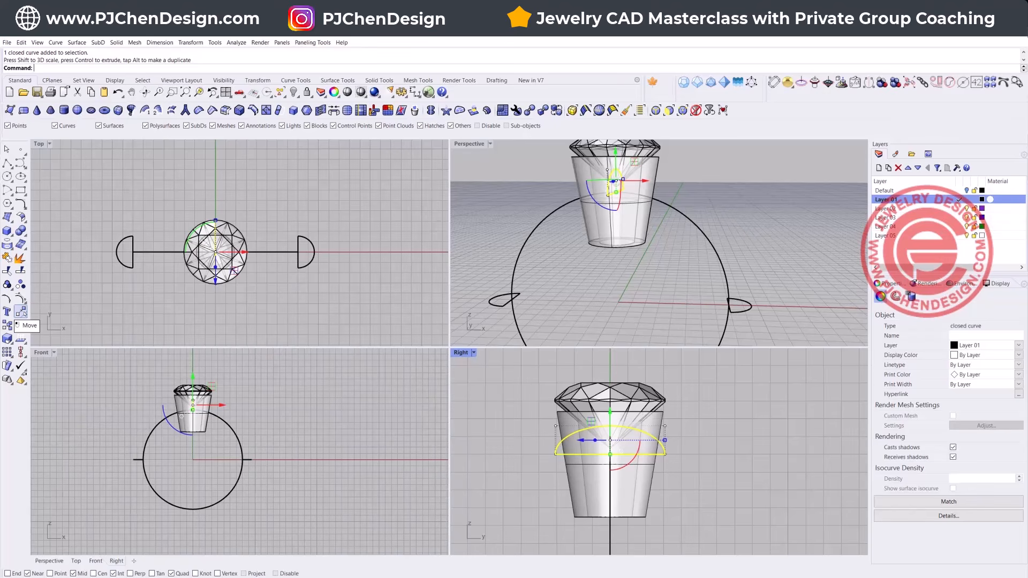
Stretch the top profile vertically from its flat base with Scale1D until its dome reaches almost to the gem's table
click(7, 339)
click(48, 342)
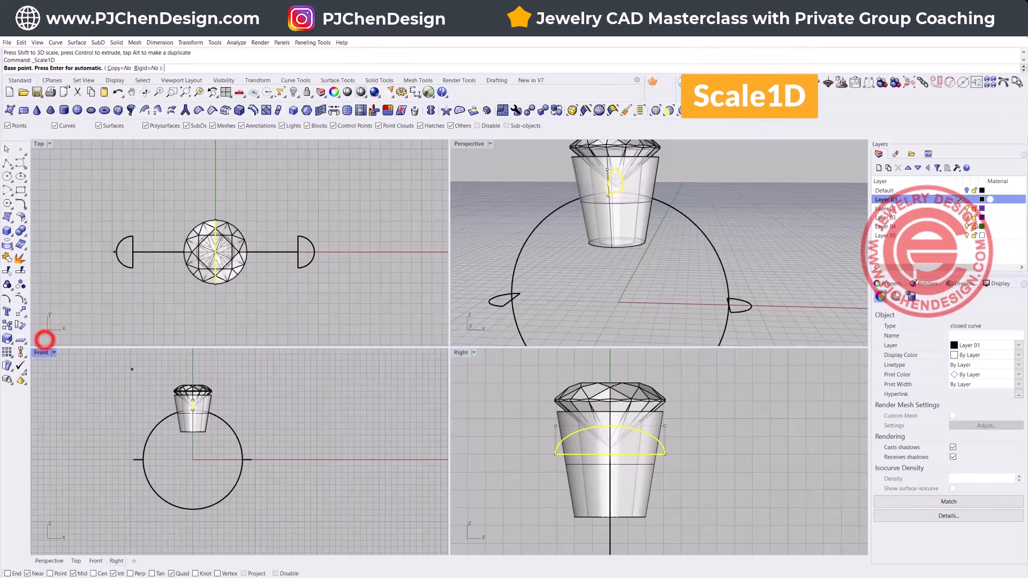
click(610, 451)
click(610, 370)
scroll(601, 425, down, 1)
right_drag(601, 425, 596, 449)
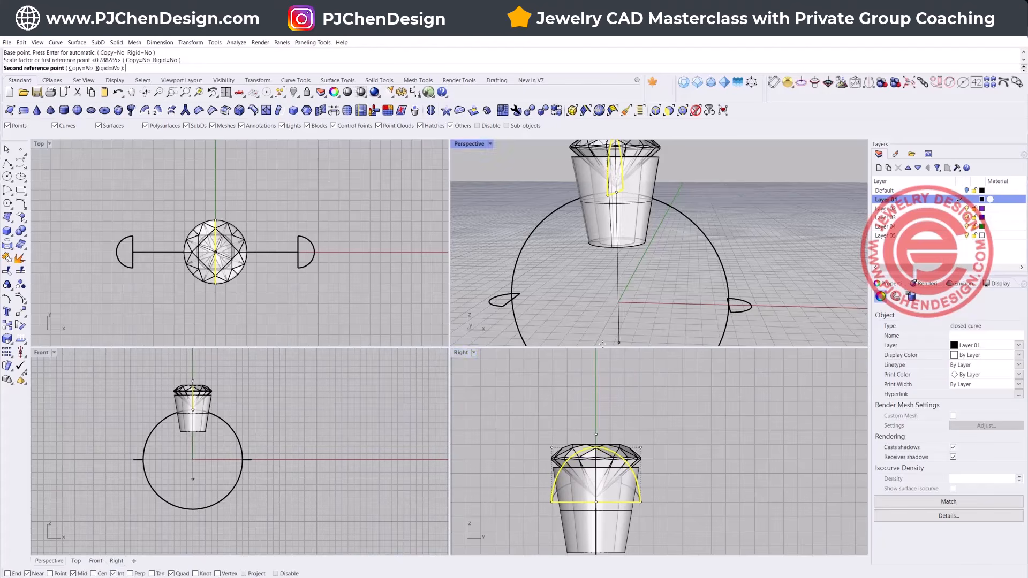
click(598, 352)
click(753, 426)
Set up a Sweep 1 Rail along the finger circle using the two side profiles and the top profile, accepting their seam points
right_drag(610, 217, 571, 237)
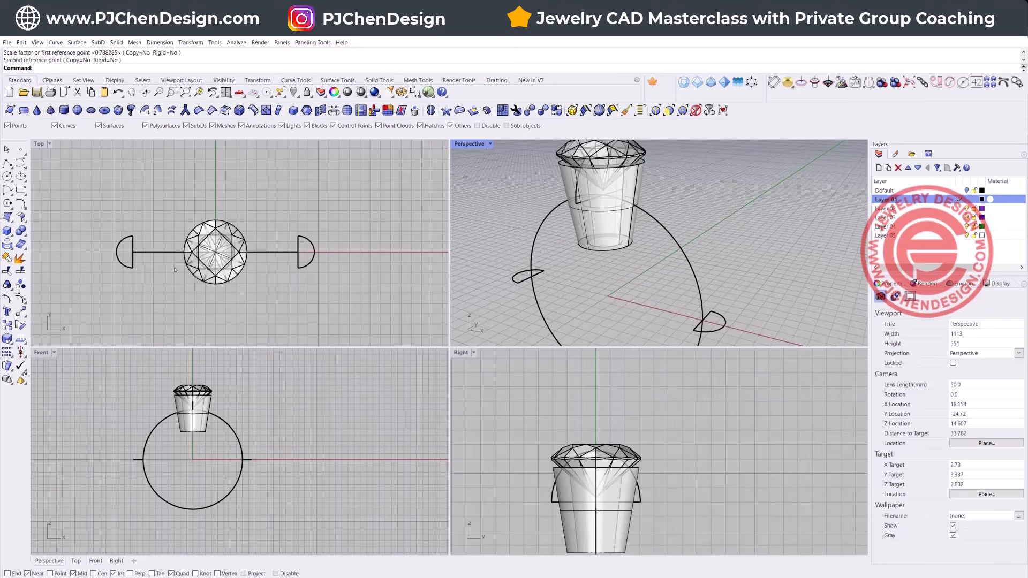
click(76, 42)
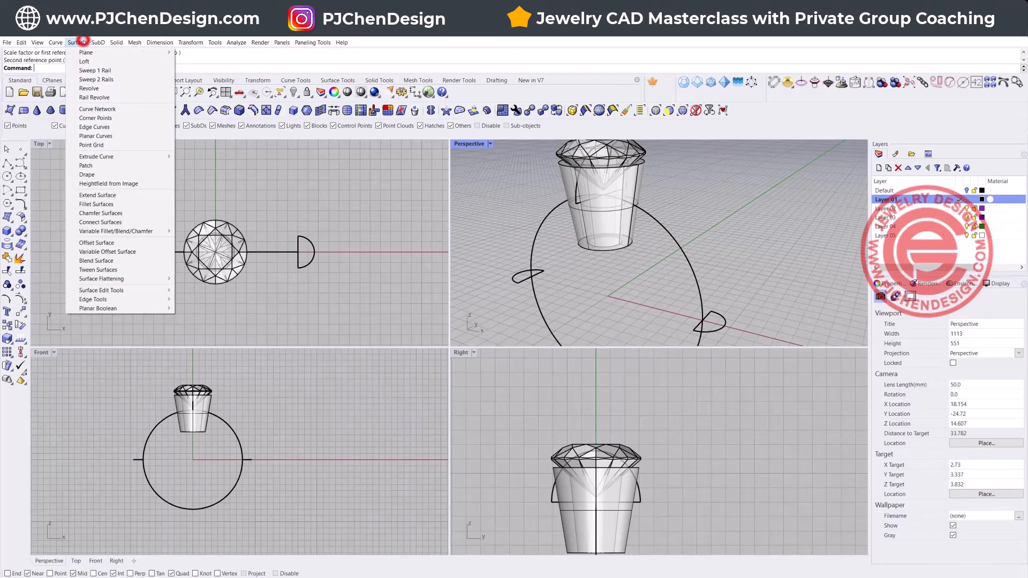
click(90, 72)
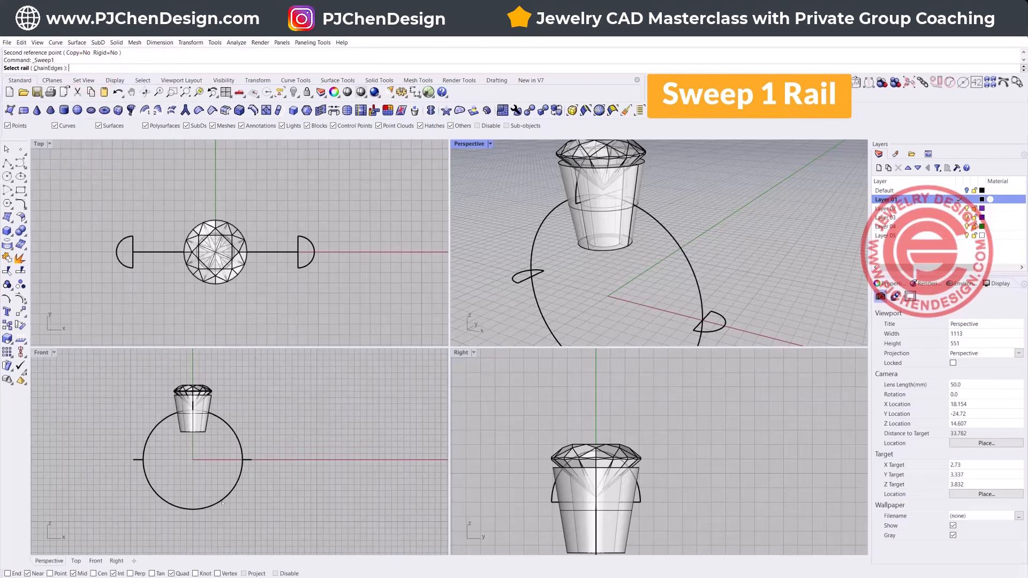
click(237, 486)
click(248, 459)
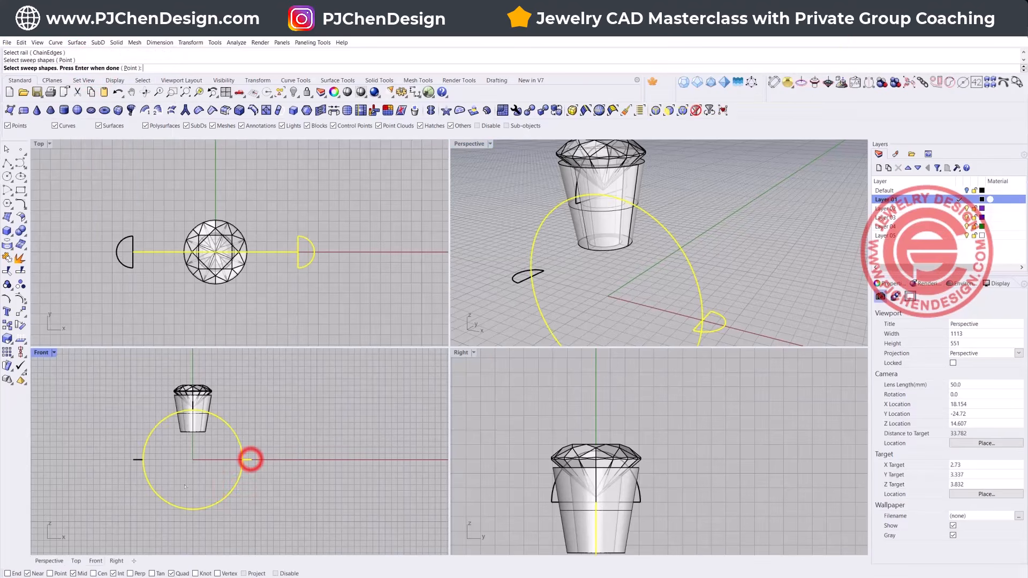
click(135, 460)
click(191, 398)
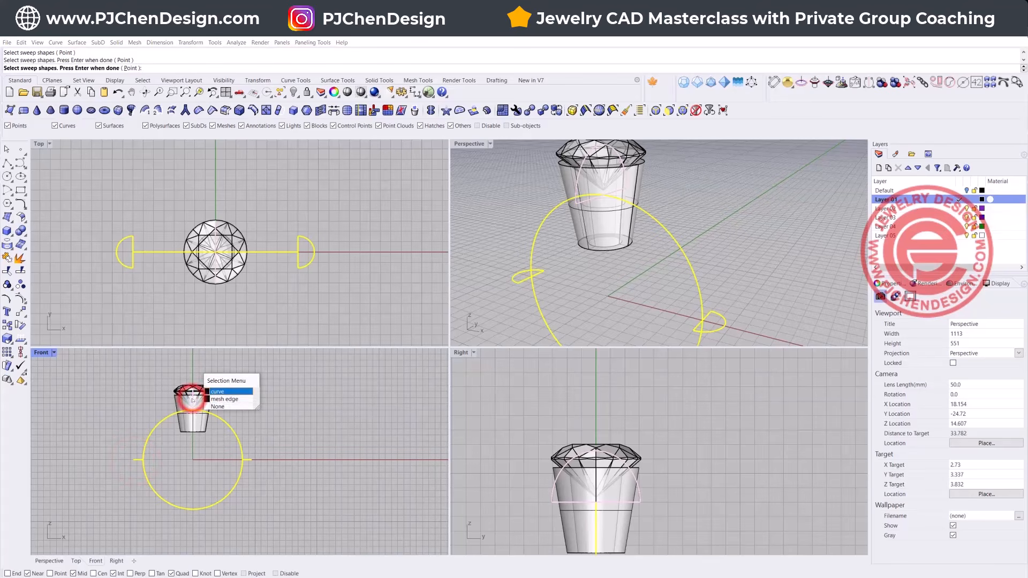
click(221, 391)
right_click(615, 273)
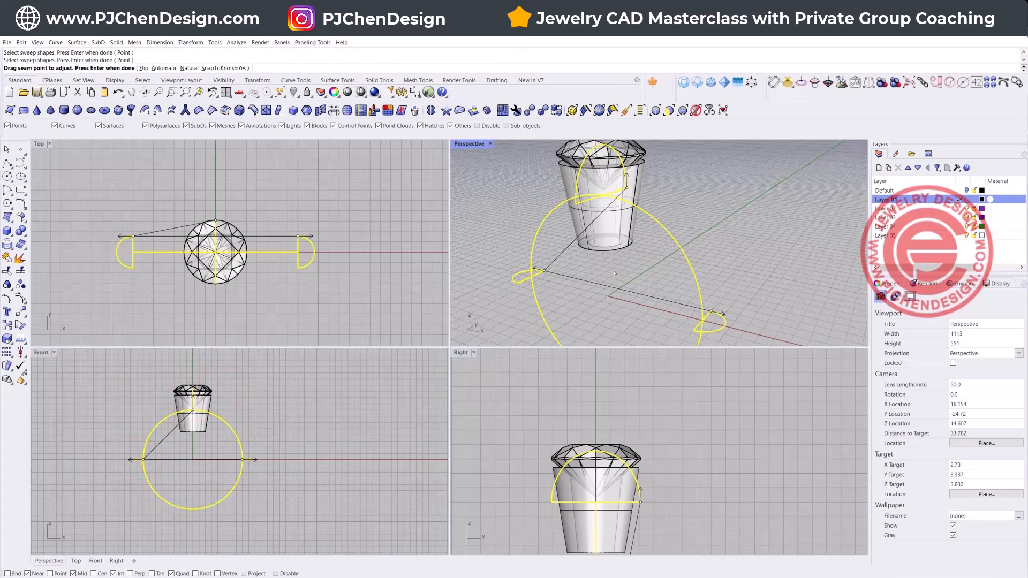
mouse_move(632, 300)
right_down()
mouse_move(596, 301)
mouse_move(619, 300)
right_up()
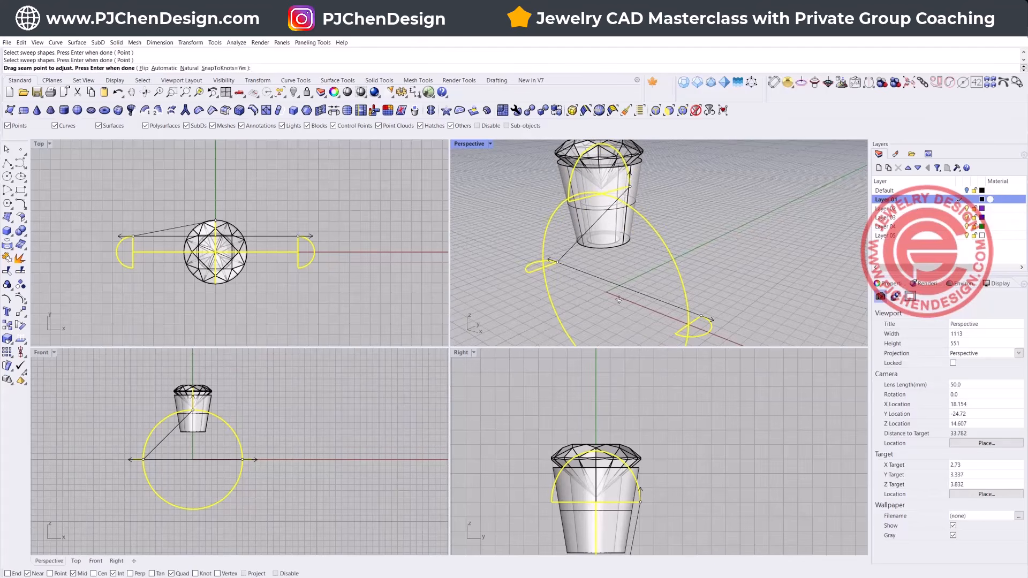
right_click(707, 237)
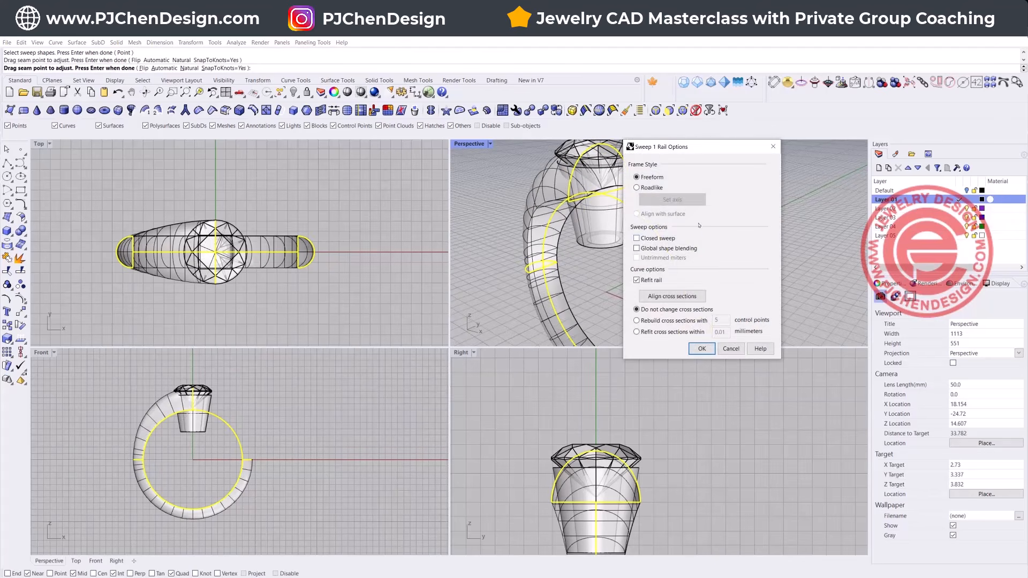
Make it a closed sweep, inspect the band preview around the bezel, and create the band
drag(700, 152, 849, 134)
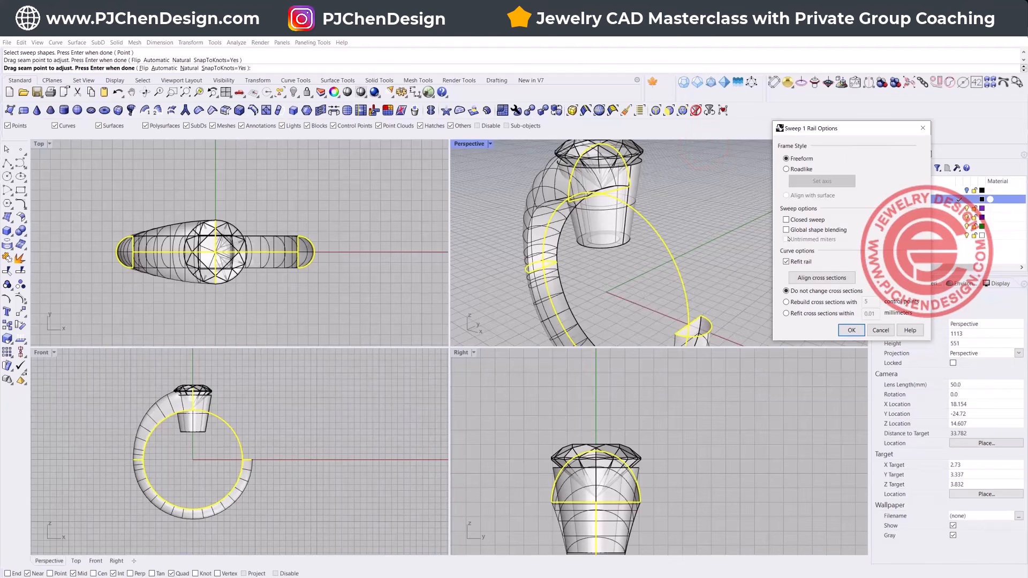
right_drag(602, 218, 485, 187)
click(470, 143)
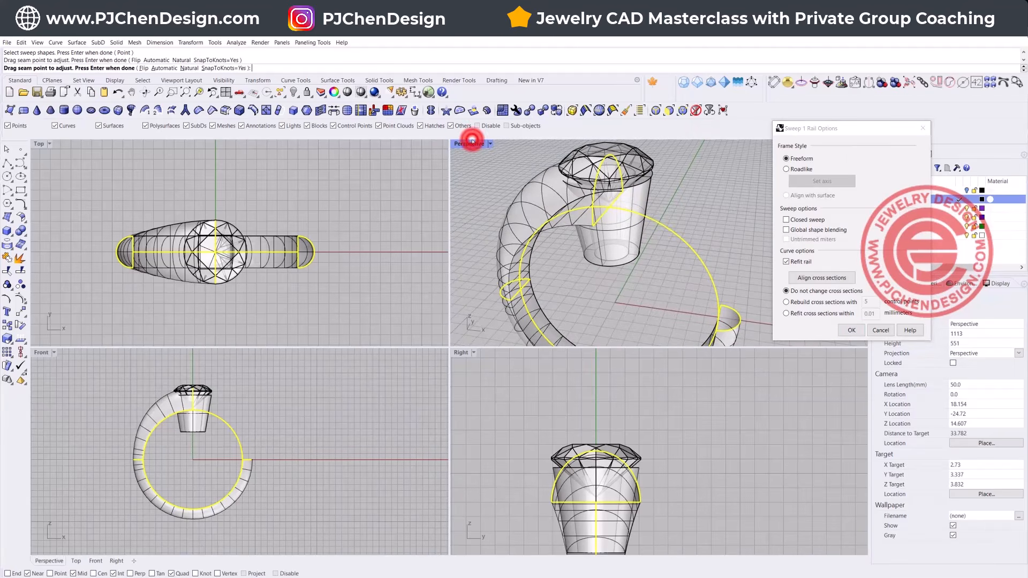
double_click(469, 142)
scroll(391, 301, down, 5)
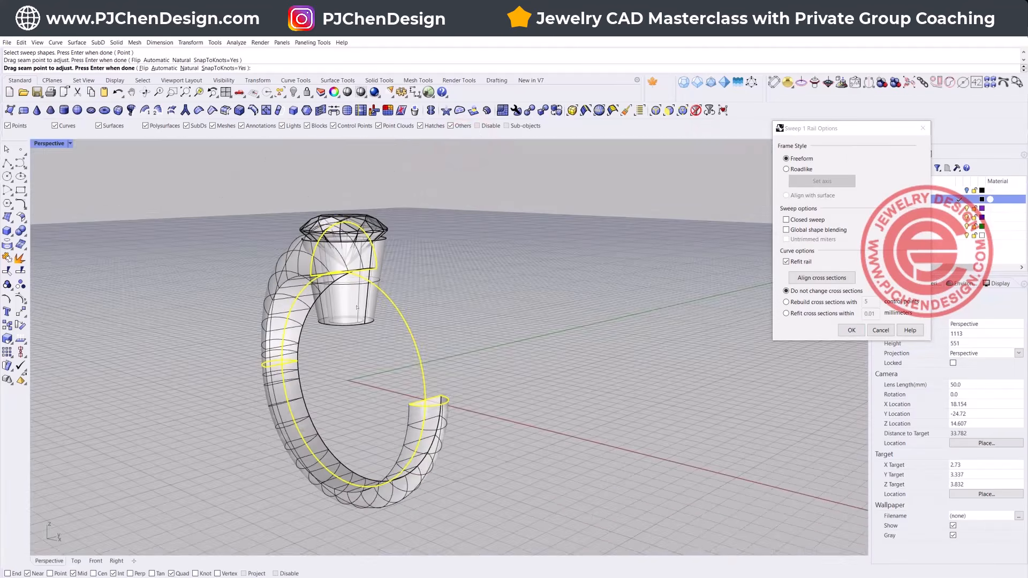
right_drag(294, 218, 775, 217)
click(786, 220)
right_drag(750, 321, 451, 264)
scroll(398, 316, up, 5)
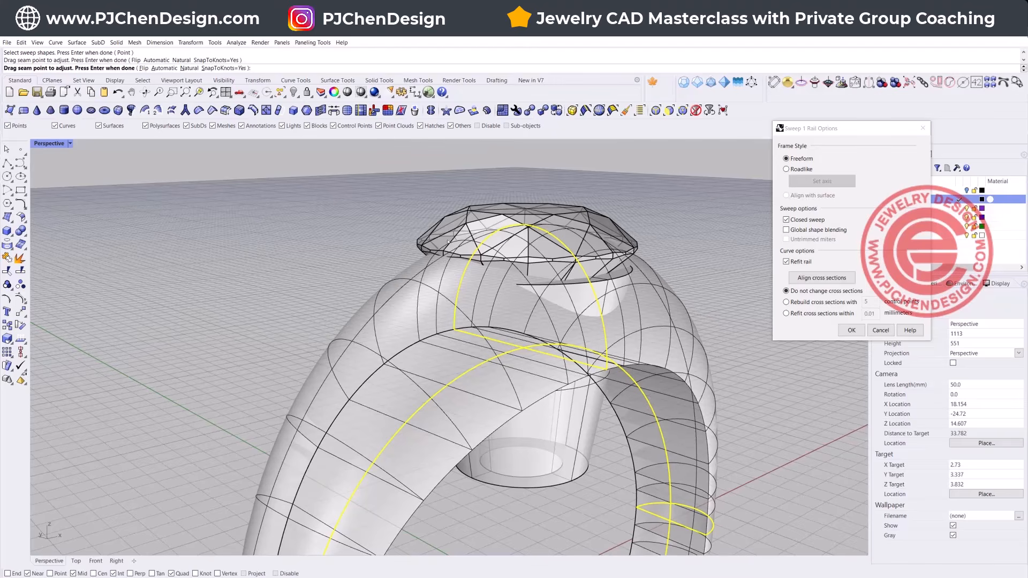
right_drag(491, 242, 431, 250)
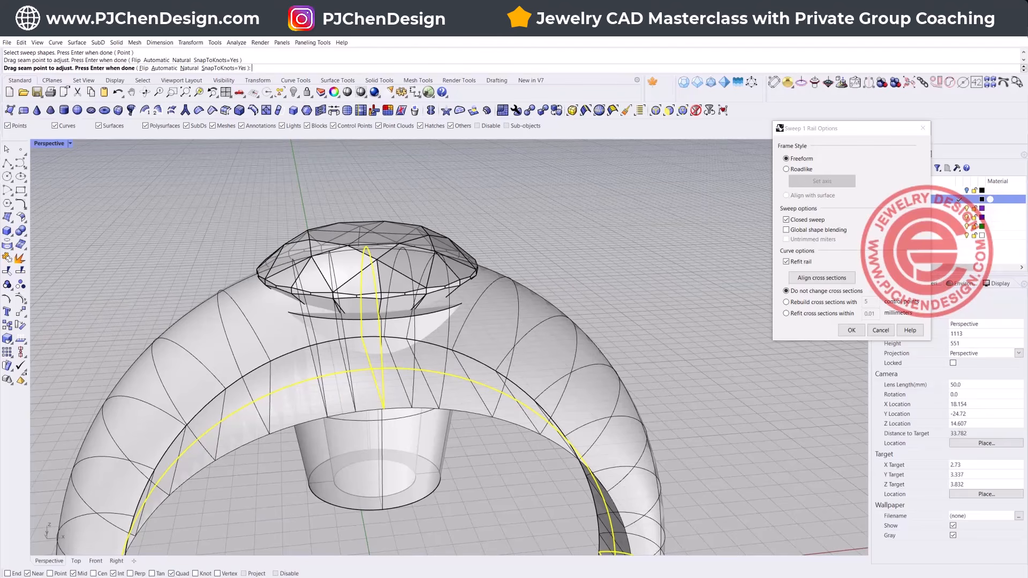
click(851, 330)
Stretch the band's top profile vertically with Scale1D from the midpoint of its flat base, raising its dome above the gem's table
click(373, 284)
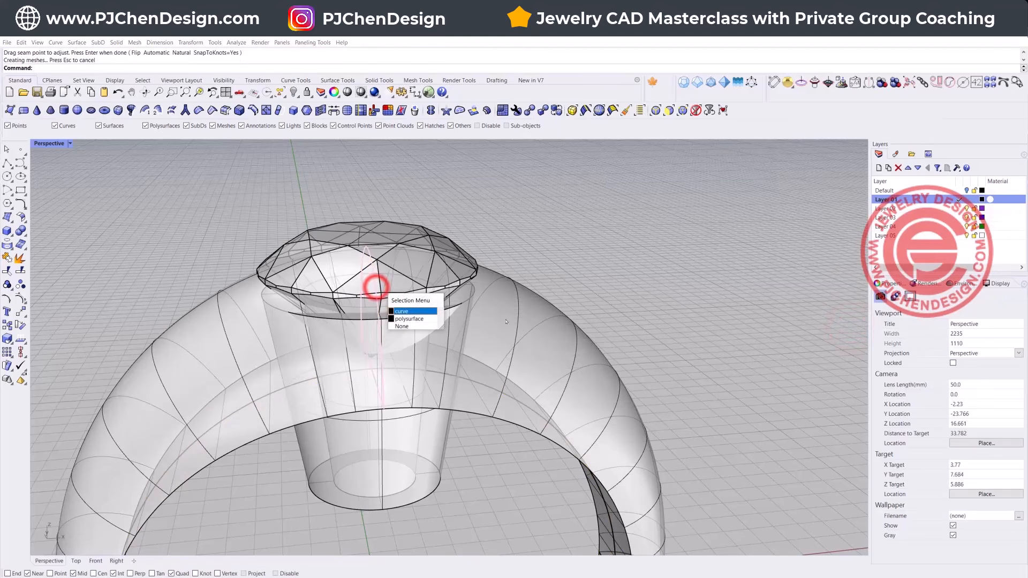
key(Return)
right_drag(639, 311, 580, 294)
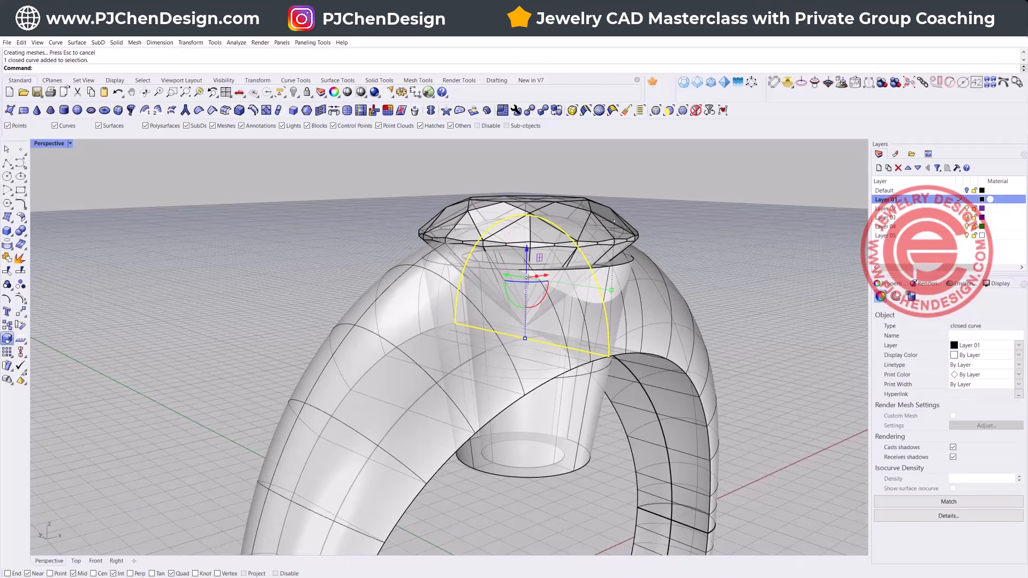
click(11, 342)
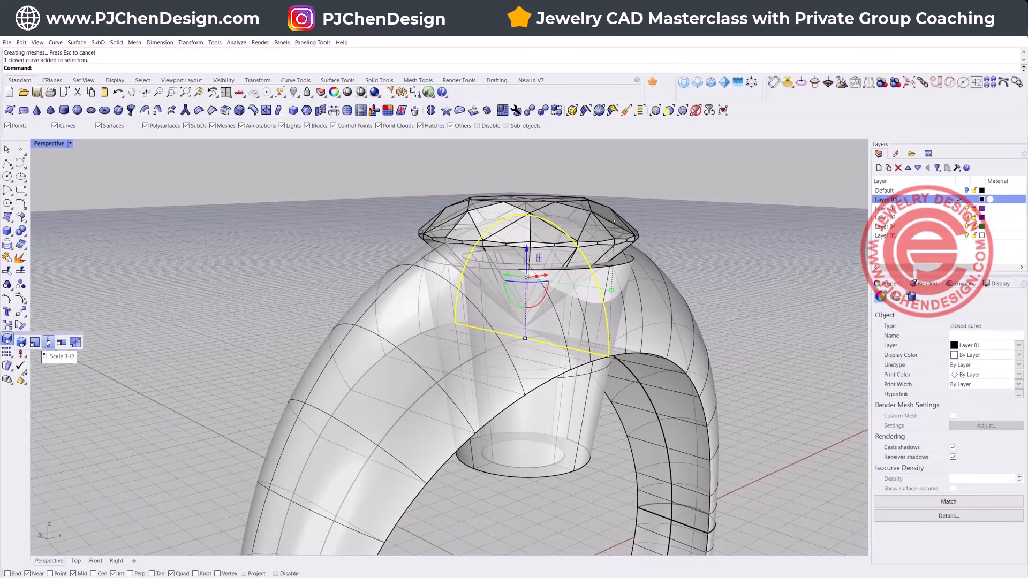
click(48, 342)
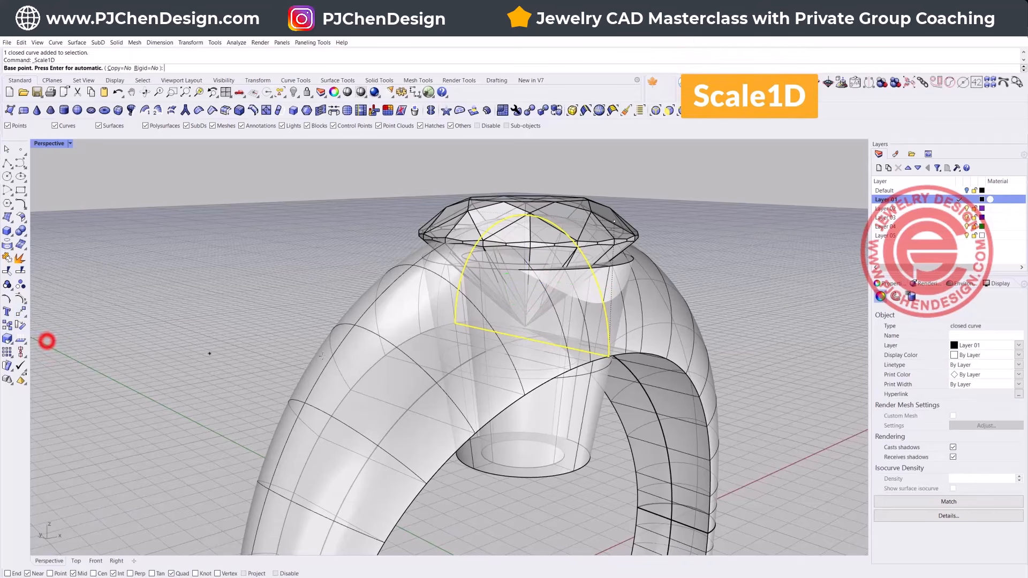
click(524, 337)
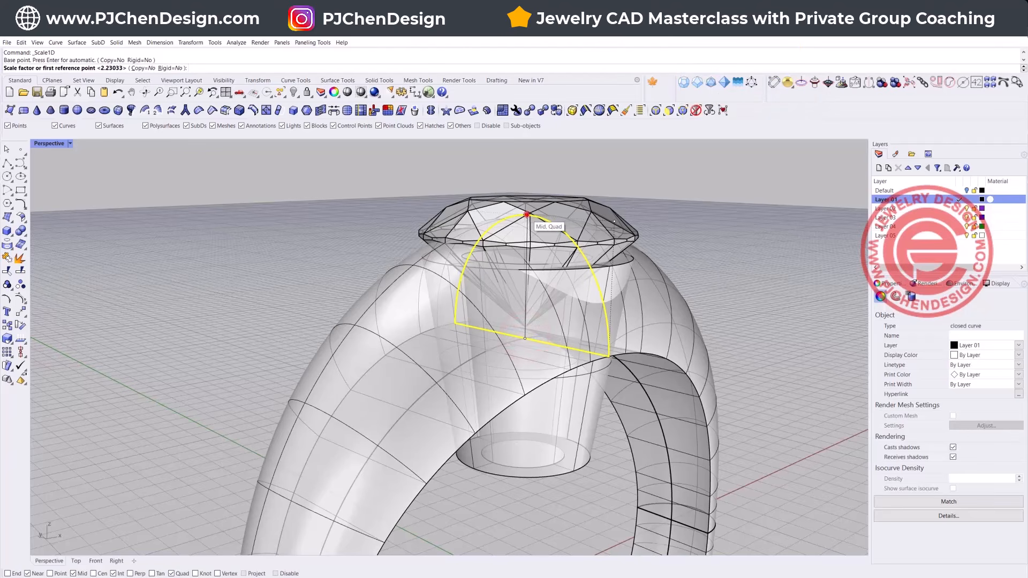
click(528, 214)
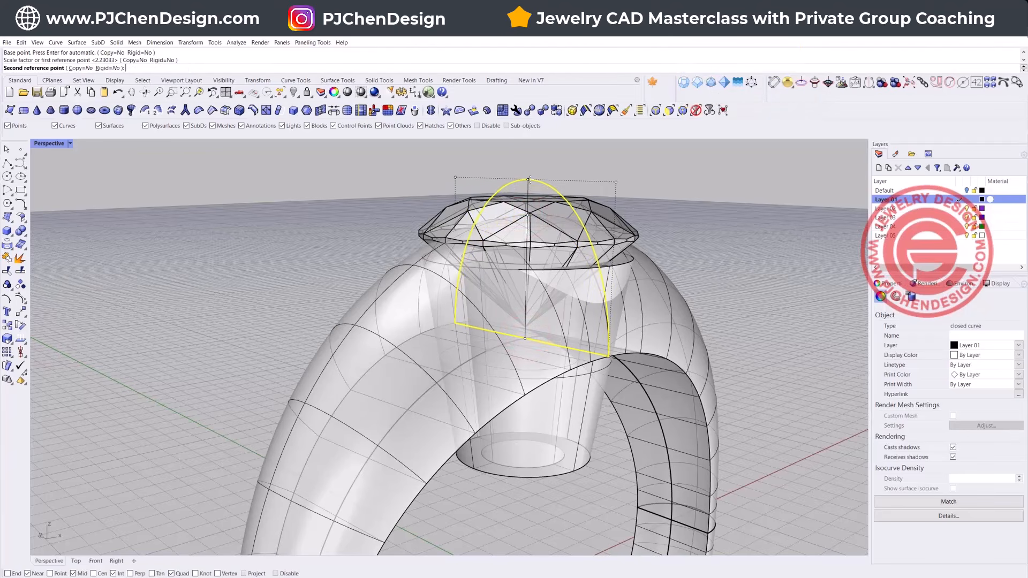
click(528, 183)
Reduce the top profile's height slightly with Scale1D from its base midpoint, bringing the dome to just above the gem's table
right_drag(528, 183, 464, 234)
right_click(458, 298)
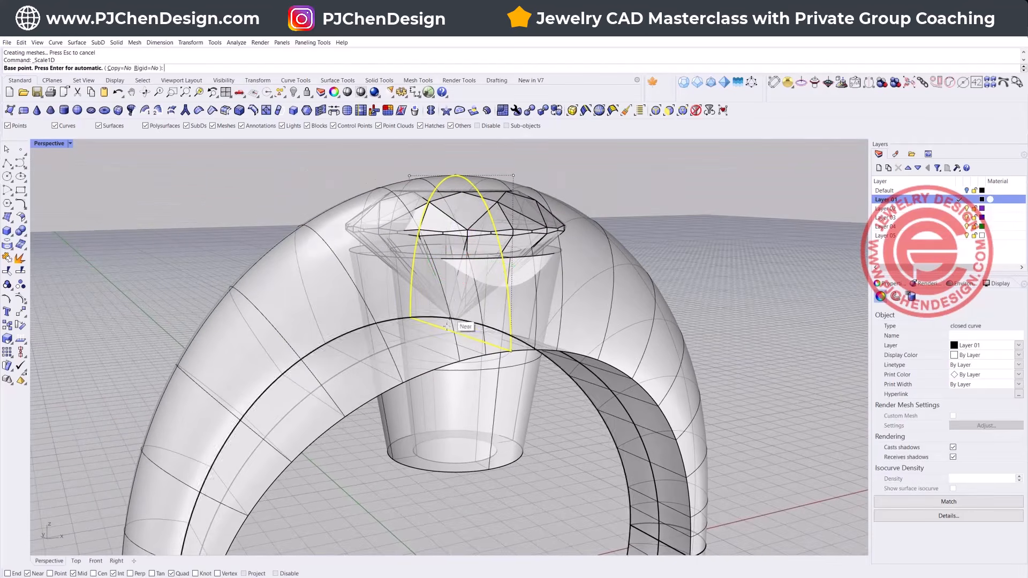
click(453, 332)
click(454, 175)
click(454, 184)
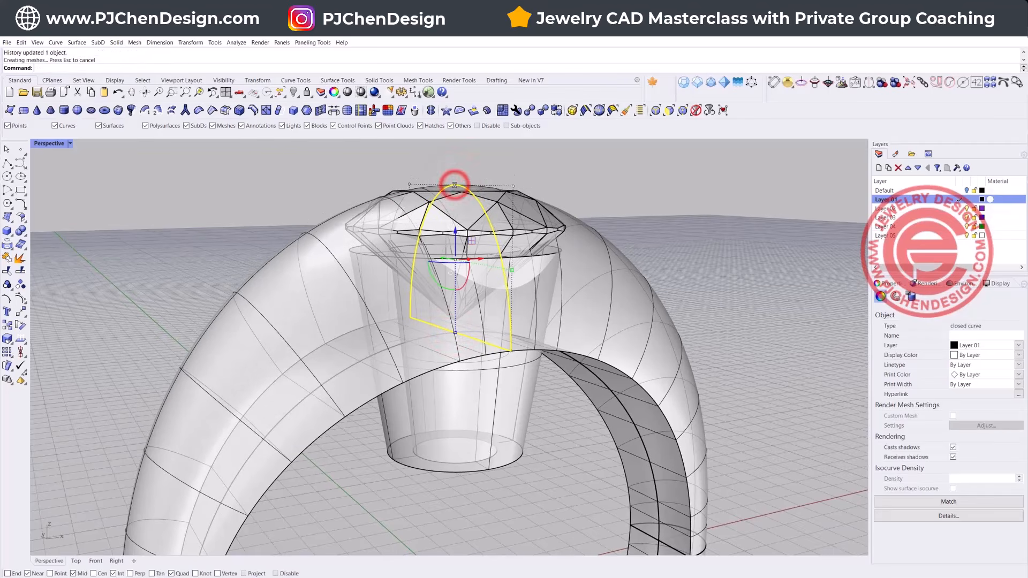
right_click(455, 316)
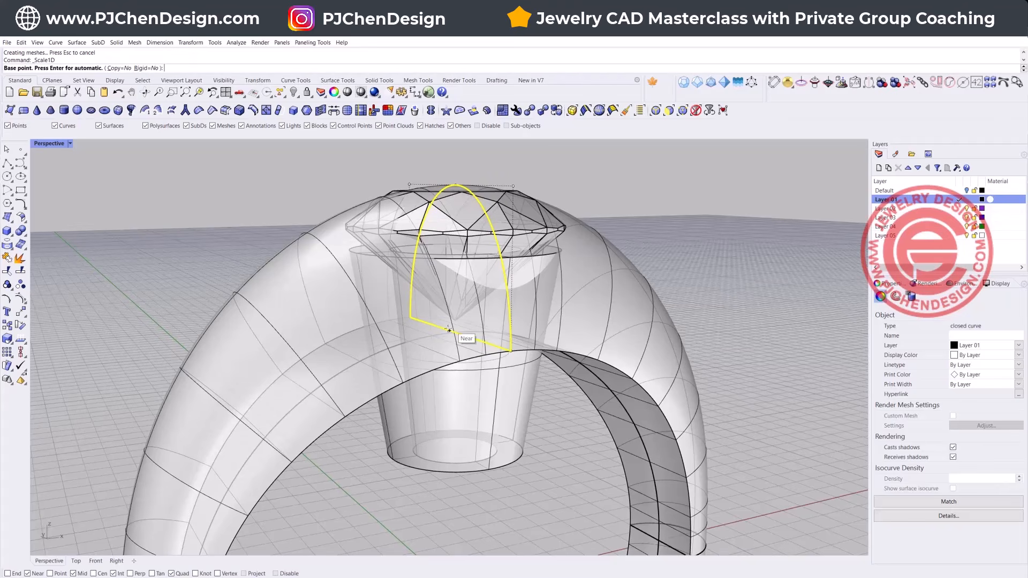
right_click(765, 227)
click(755, 232)
right_click(748, 236)
key(Escape)
key(Escape)
In the front view, draw a downward-bulging semicircular arc centred on the band's highest point and spanning roughly the gem's width
scroll(534, 305, down, 10)
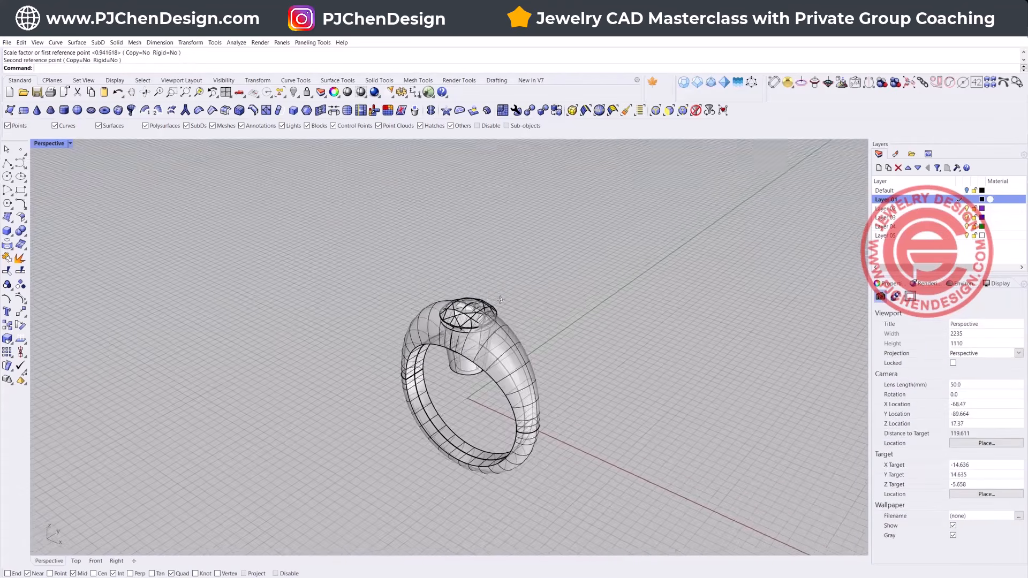
right_drag(535, 305, 469, 295)
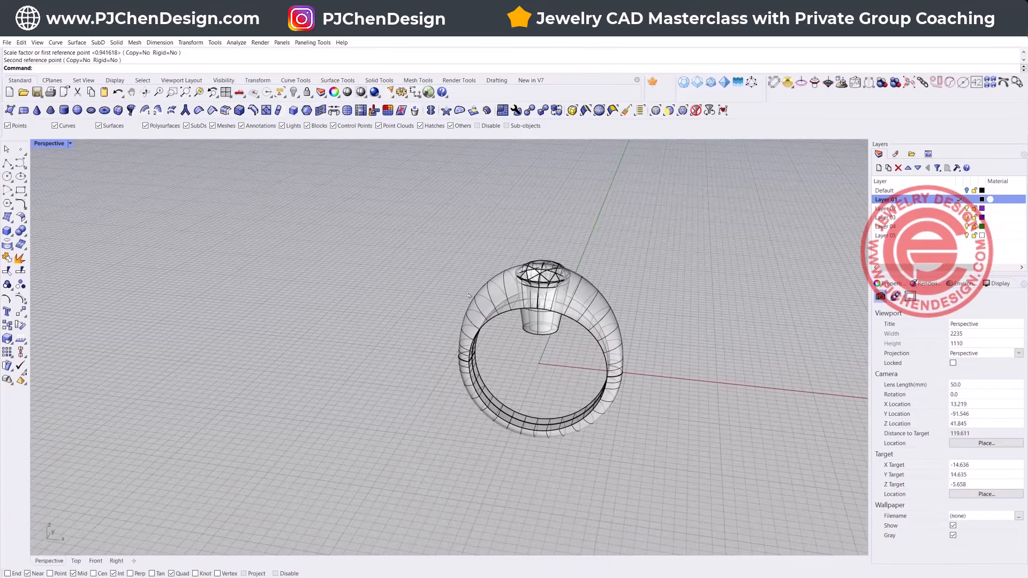
double_click(43, 144)
double_click(40, 349)
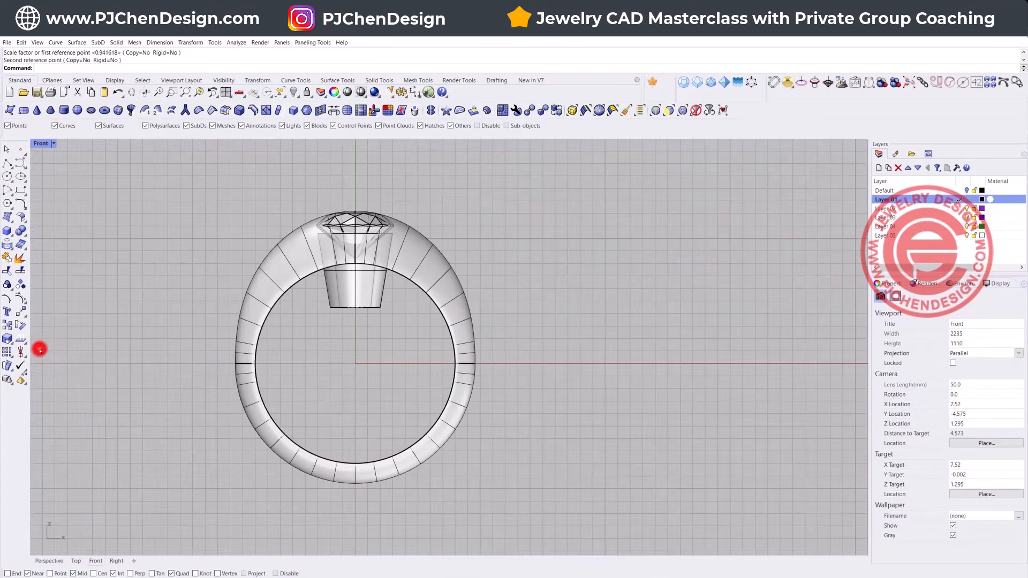
right_drag(338, 253, 302, 280)
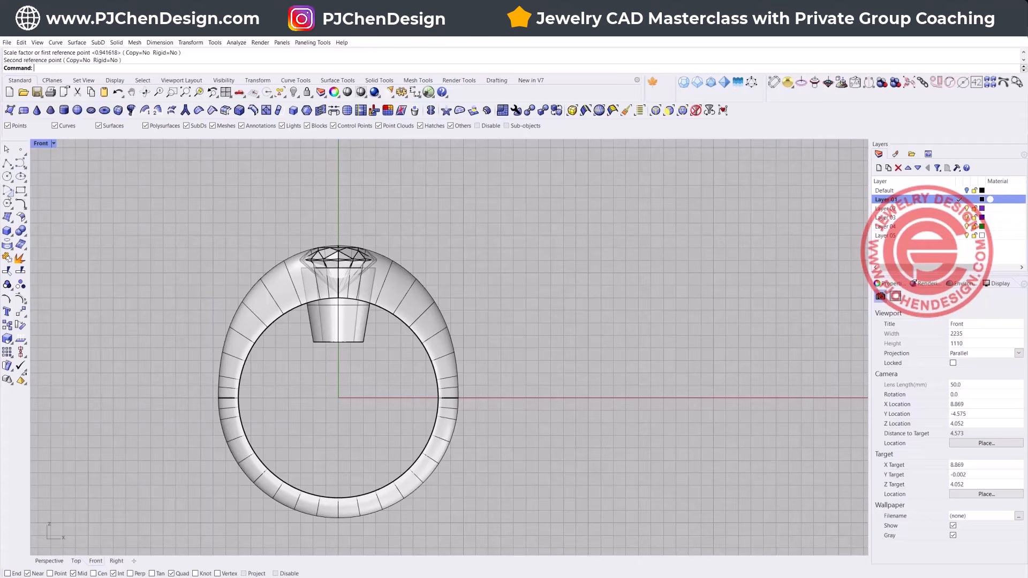
click(7, 190)
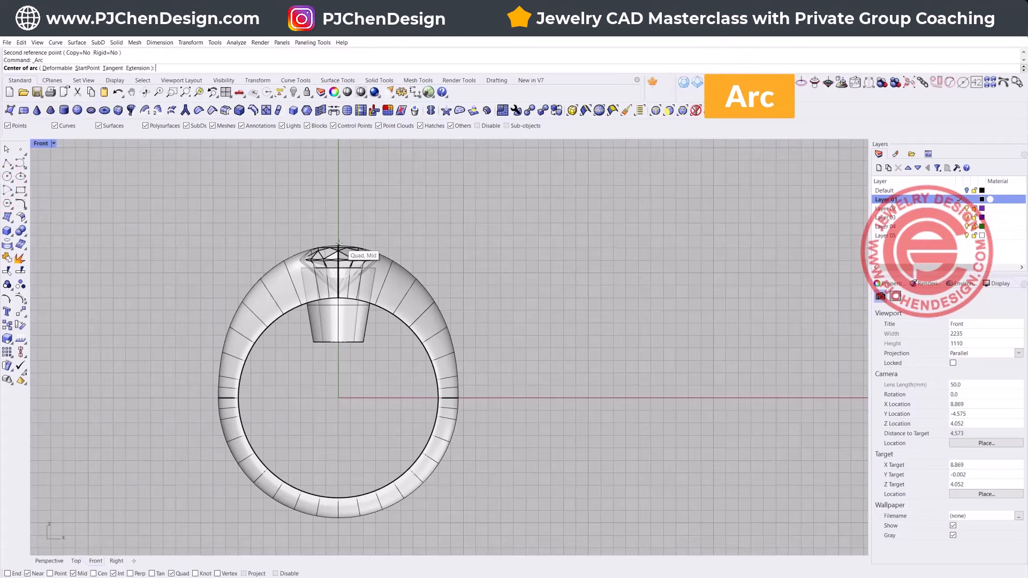
click(339, 243)
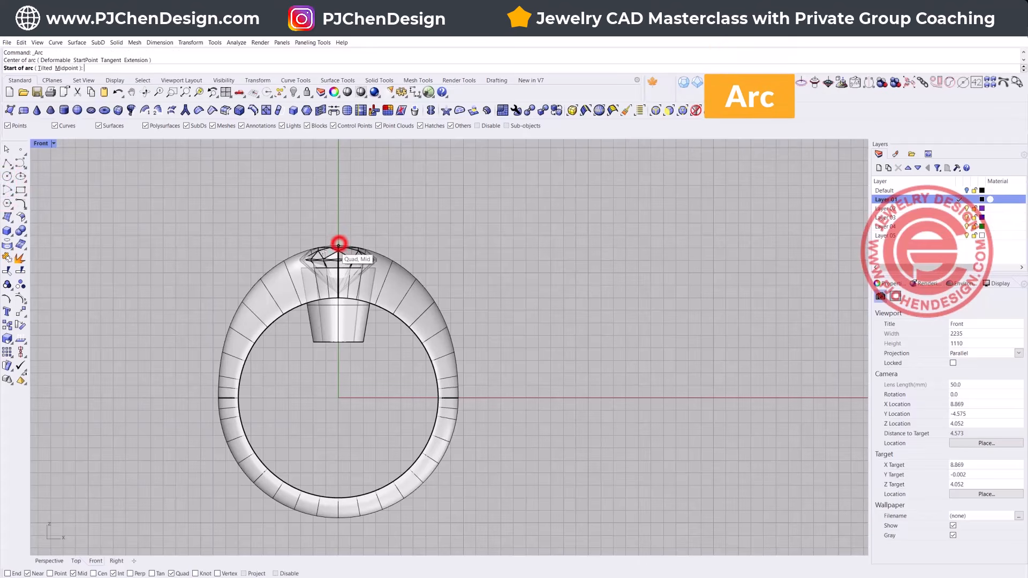
click(304, 244)
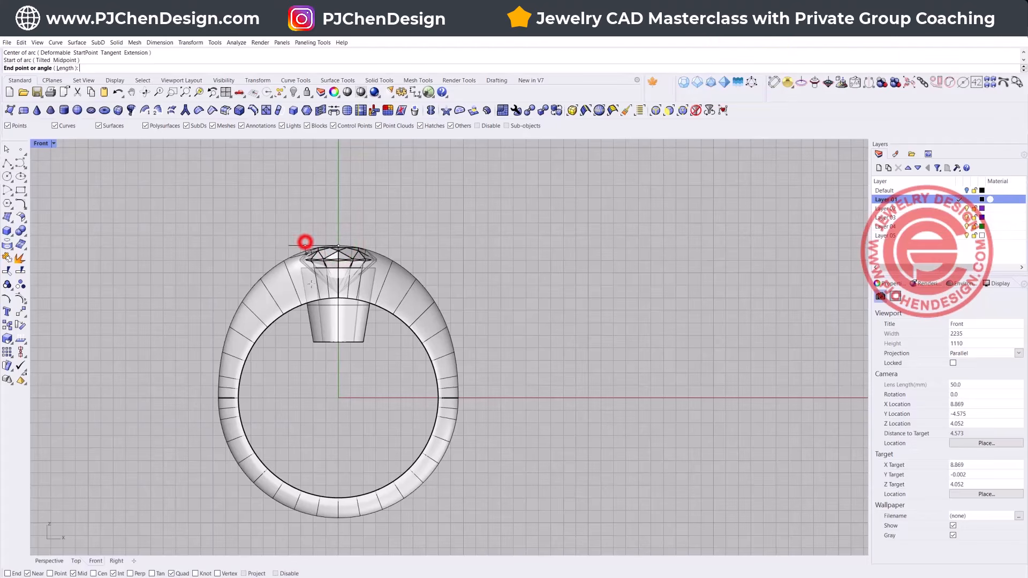
click(372, 245)
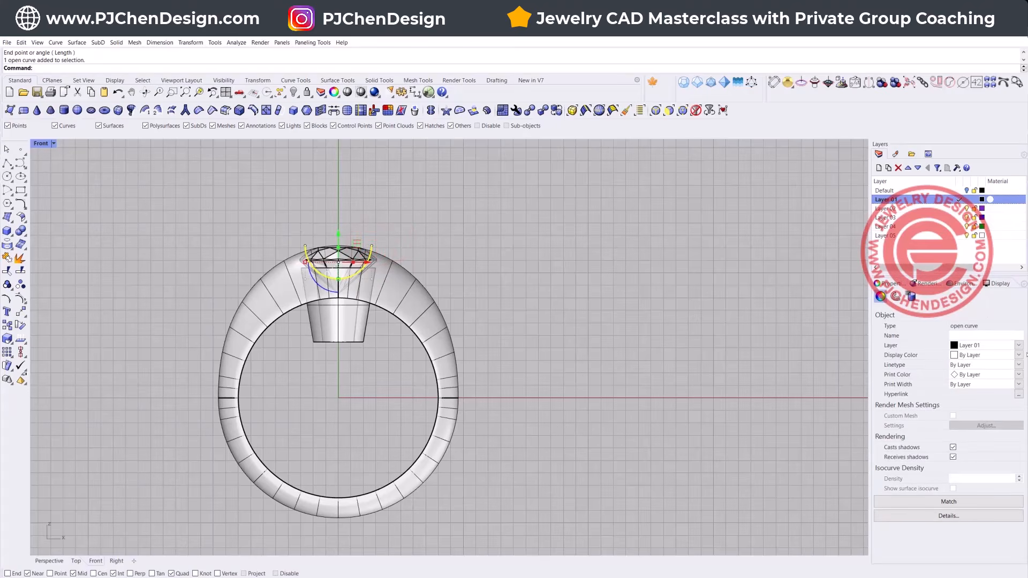
Set the display color of the new arc to Red
click(1018, 355)
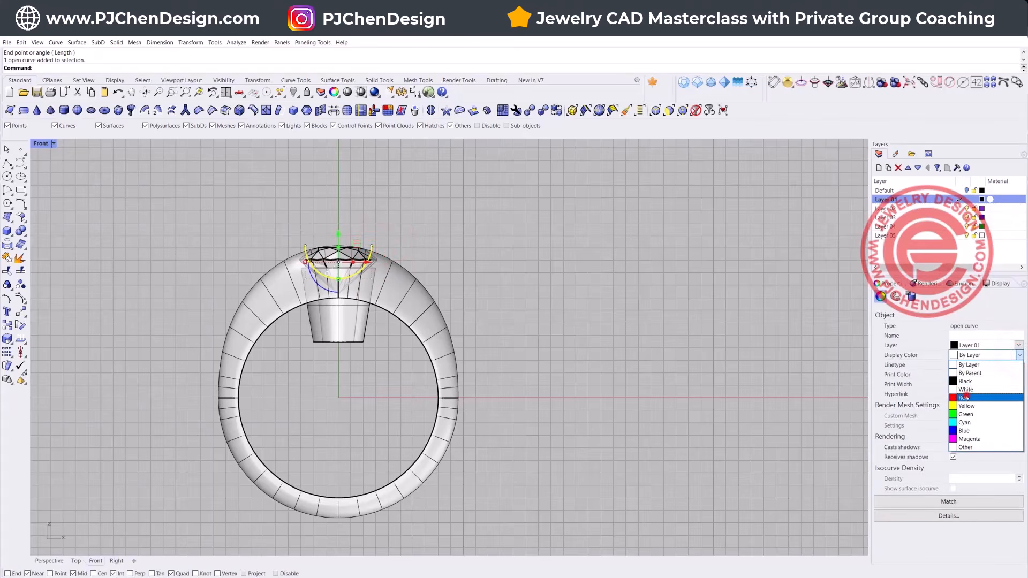
click(966, 396)
click(564, 300)
scroll(330, 267, up, 3)
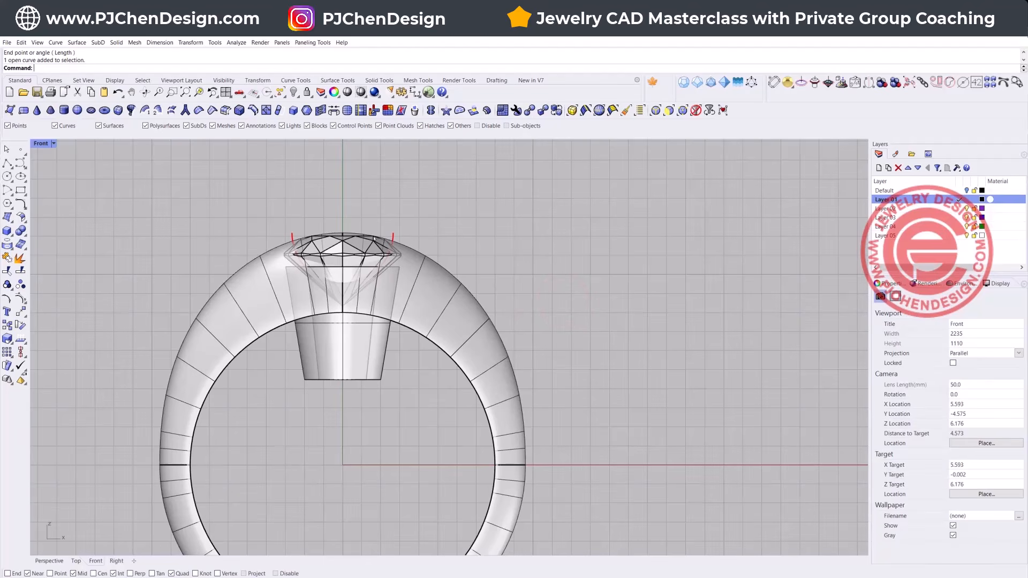
Deepen the red arc by moving its lower control points down toward the finger hole, leaving its upper ends in place
click(393, 232)
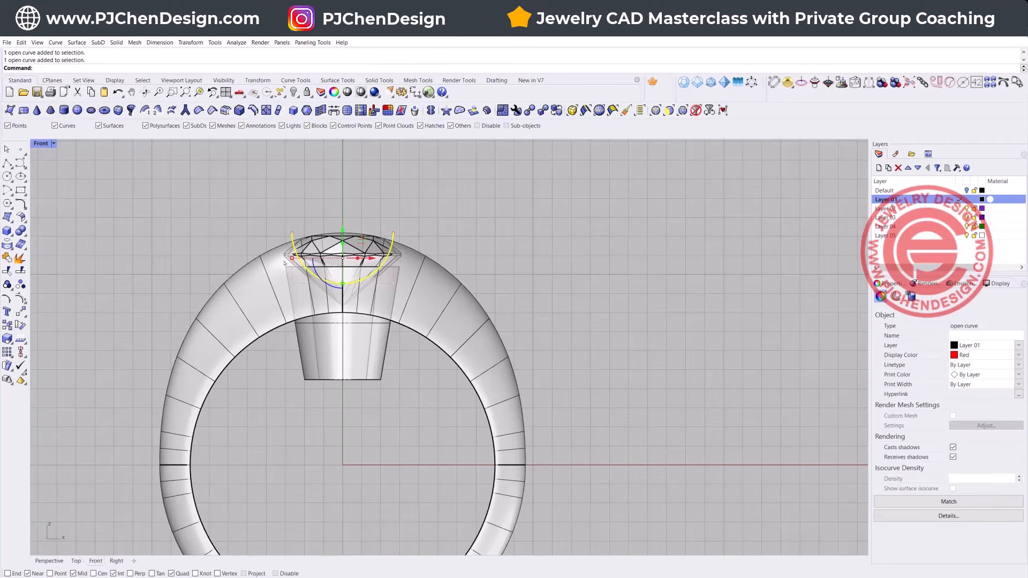
drag(178, 282, 533, 316)
mouse_move(342, 255)
mouse_down()
mouse_move(341, 280)
mouse_move(343, 267)
mouse_up()
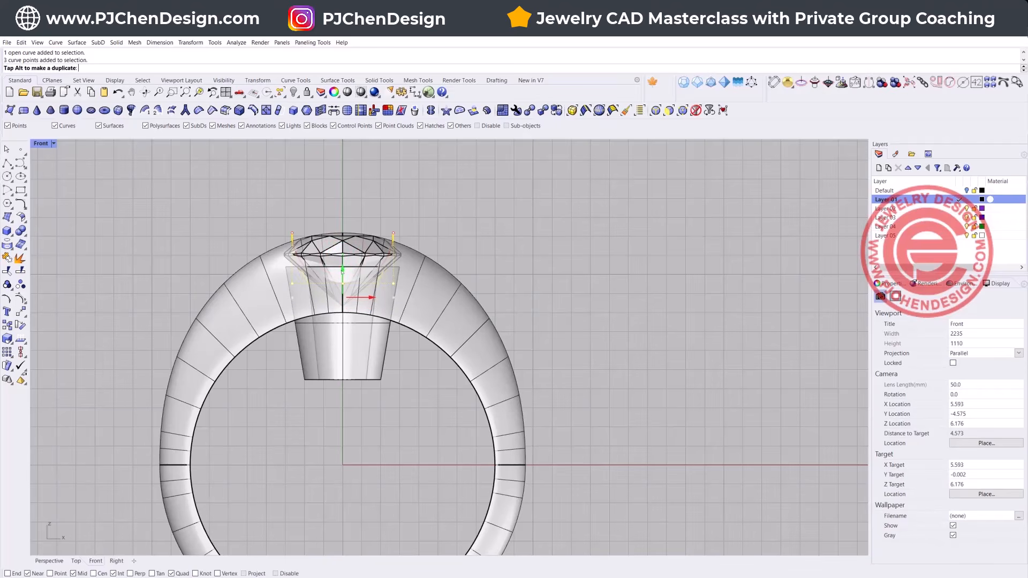
drag(342, 278, 342, 278)
click(573, 252)
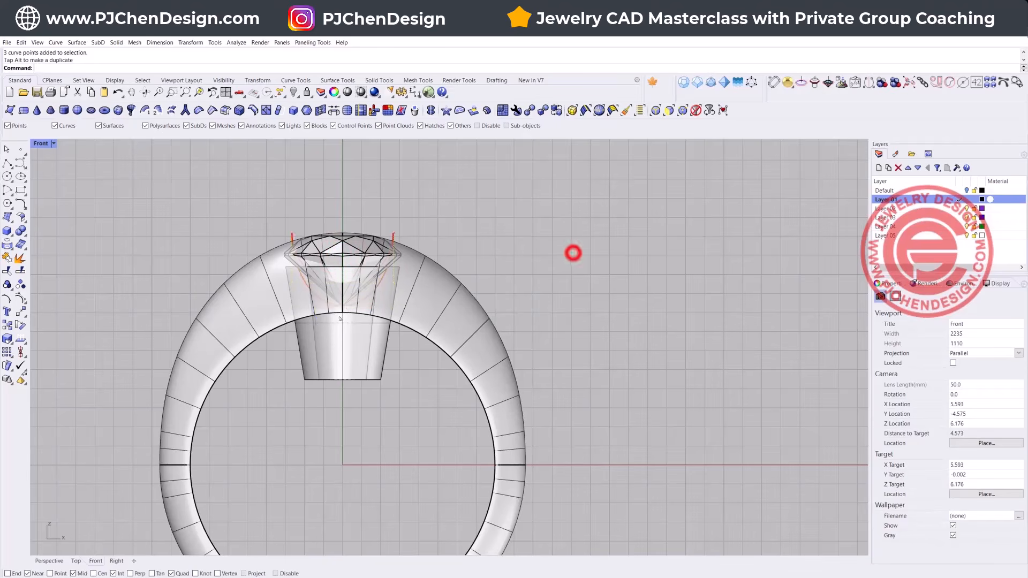
Duplicate the red arc in place, enlarge the copy to about two and a half times its width, and flatten its height
click(382, 285)
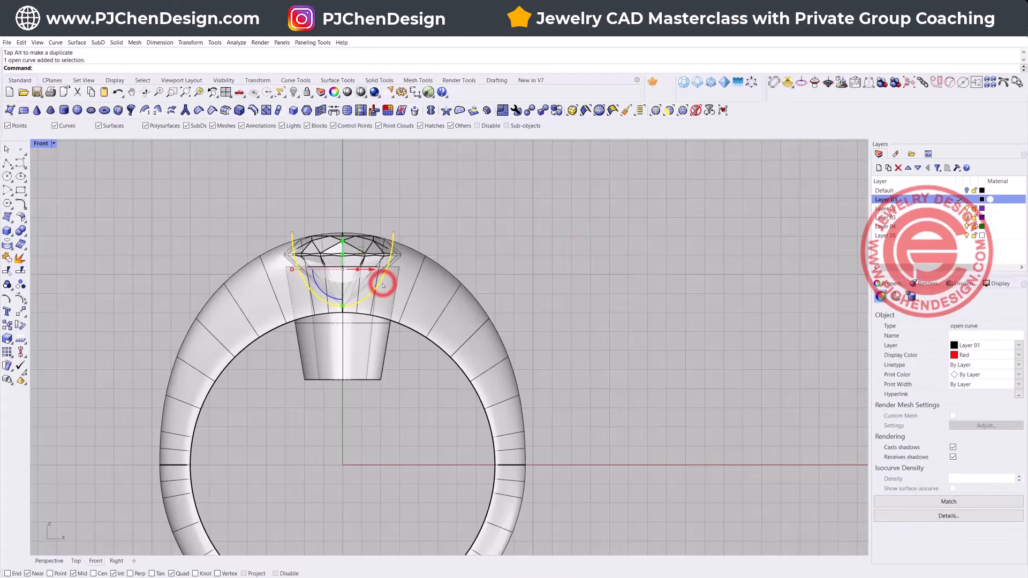
key(ctrl+c)
key(ctrl+v)
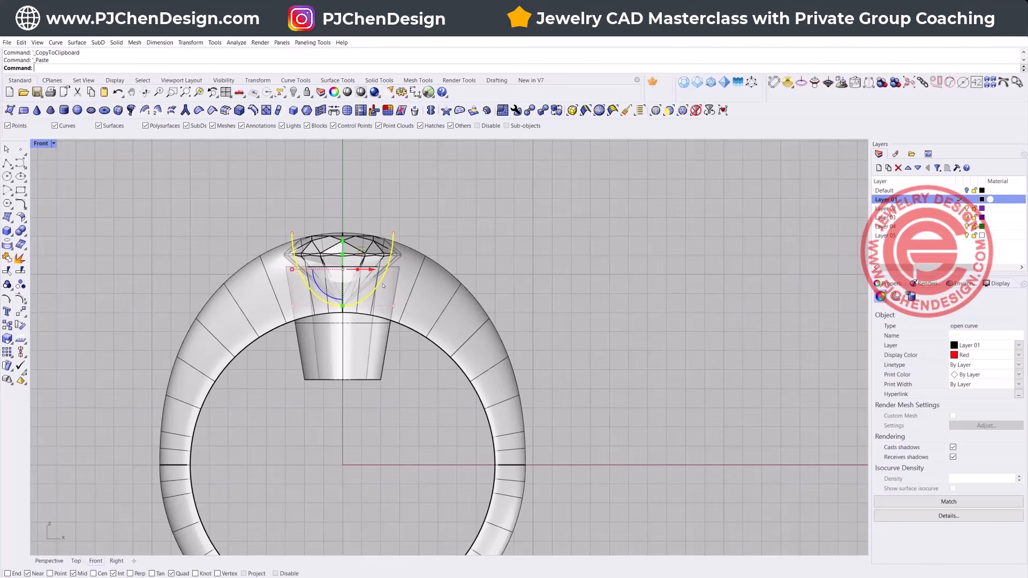
drag(292, 271, 215, 294)
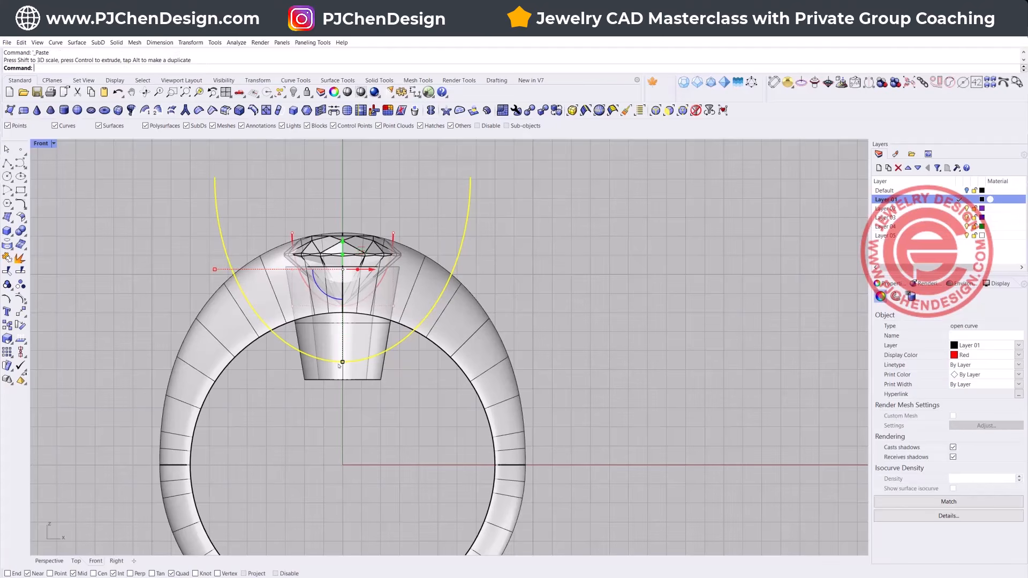
drag(341, 363, 332, 315)
click(603, 269)
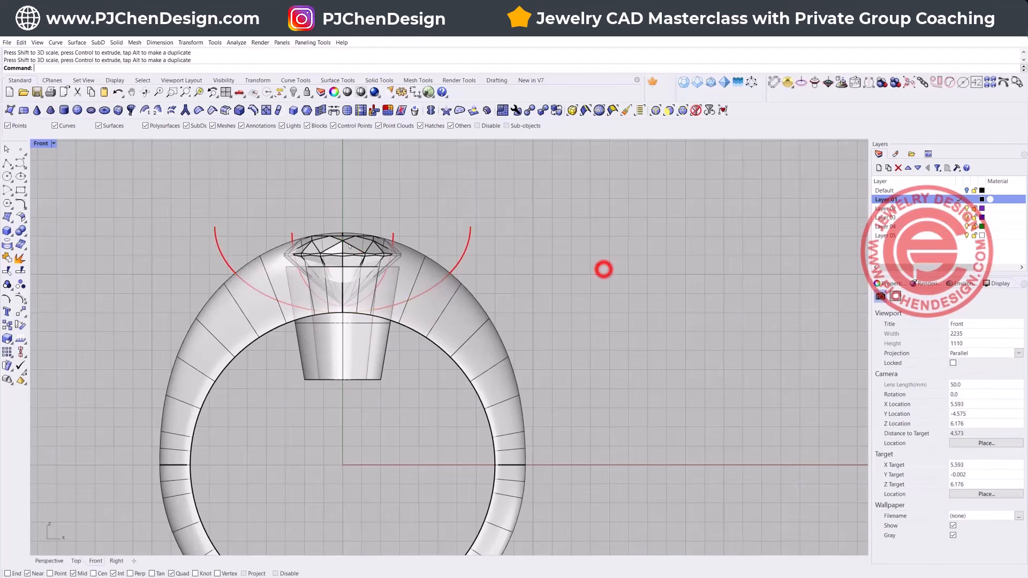
Move the wide arc down below the inner edge of the band's top and widen it further across both shoulders
scroll(421, 245, up, 1)
click(389, 232)
click(482, 236)
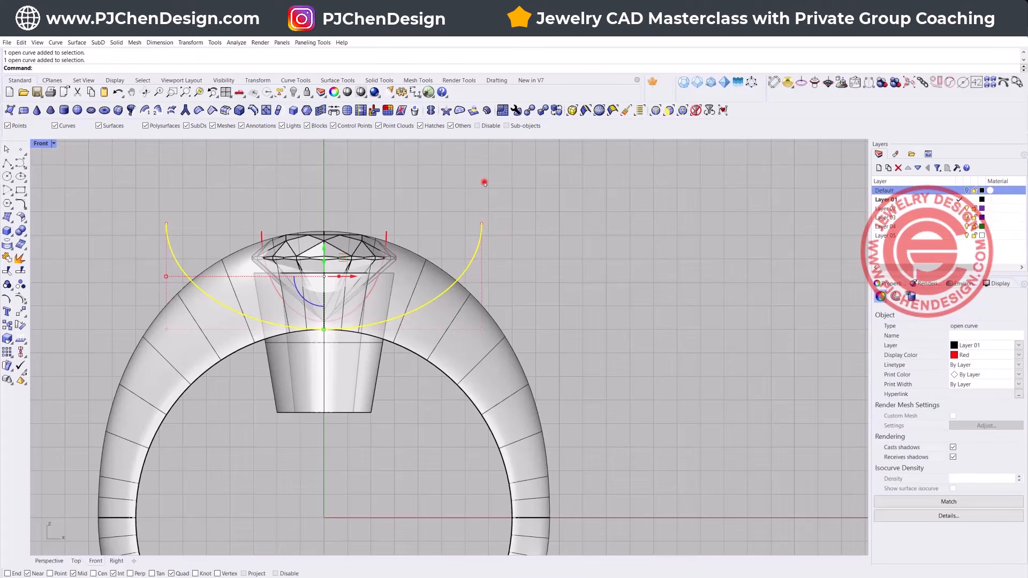
click(485, 183)
click(435, 294)
drag(322, 248, 323, 283)
click(143, 240)
drag(133, 230, 140, 257)
click(512, 280)
key(Escape)
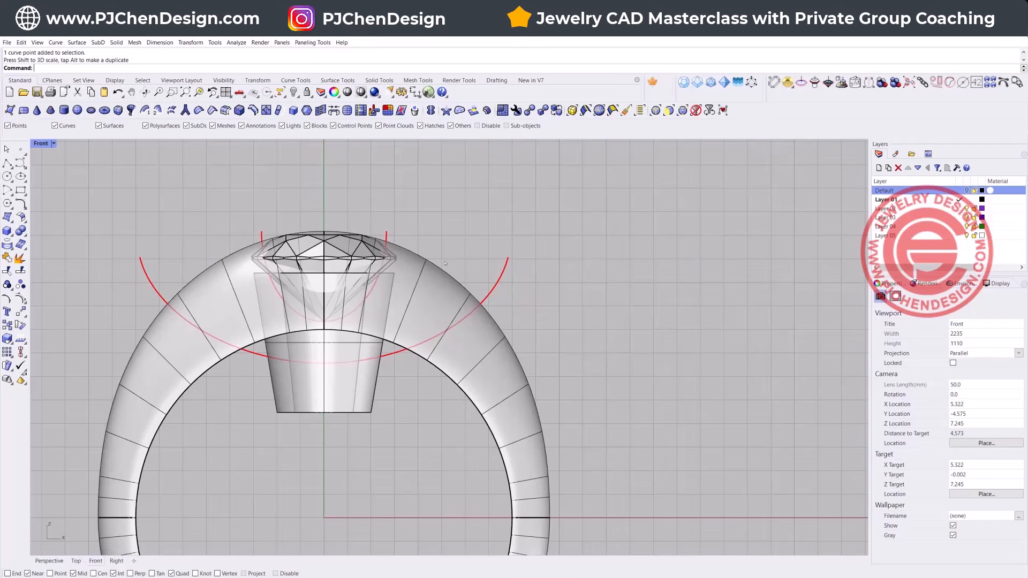
Create 3 intermediate curves between the narrow and wide red arcs with TweenCurves
click(476, 228)
text(TweenCurves)
key(Return)
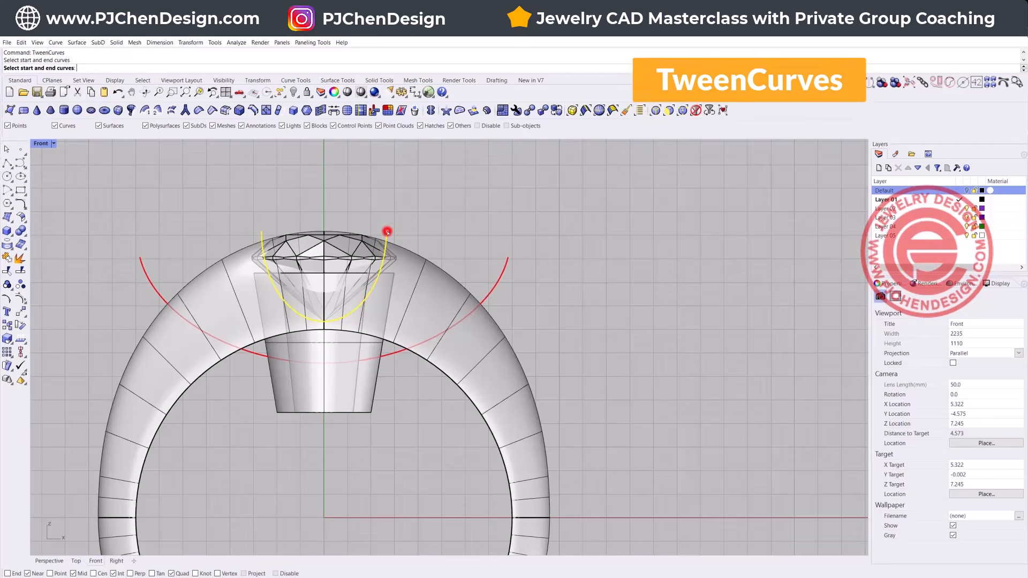
click(385, 231)
click(503, 259)
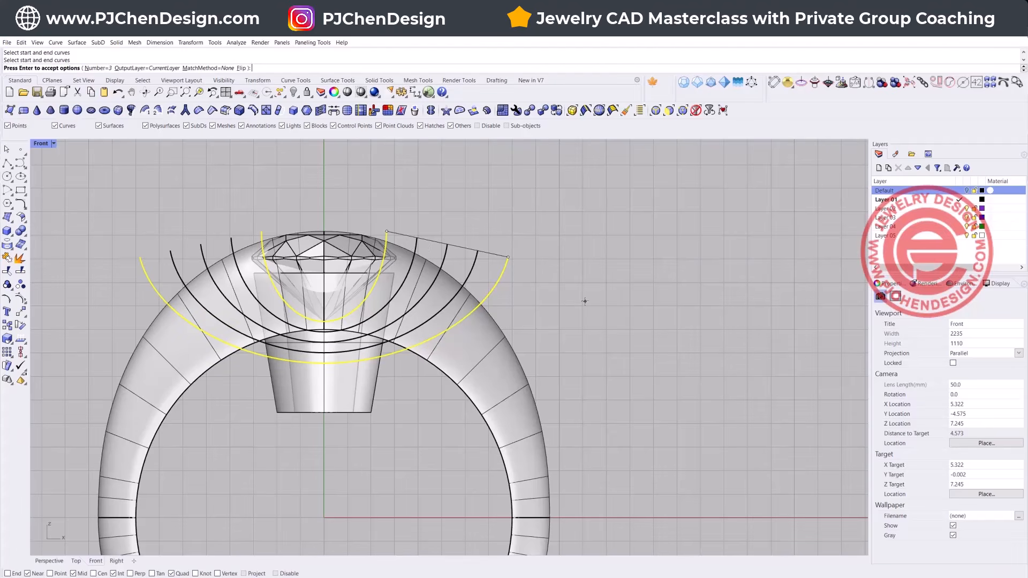
key(Return)
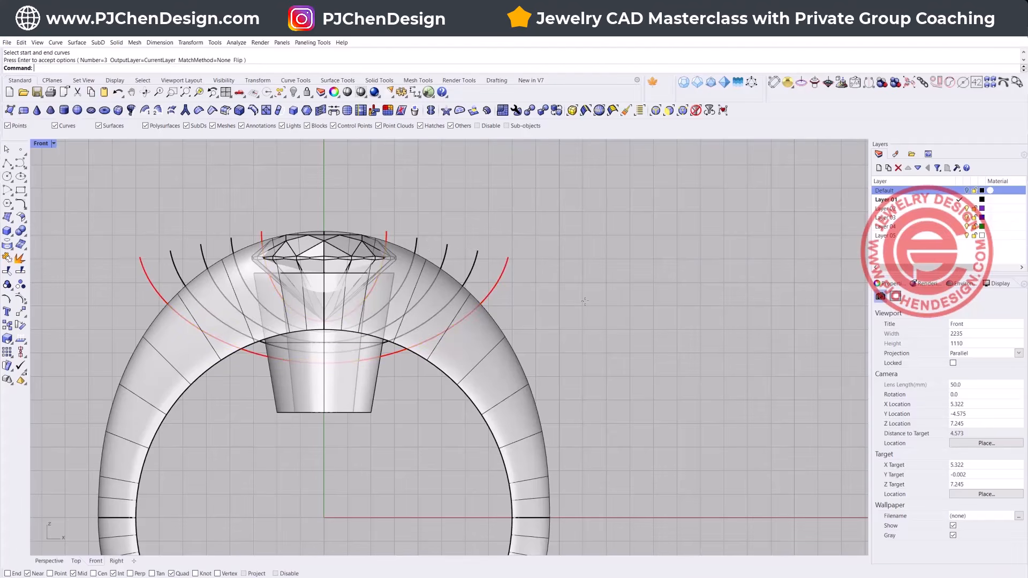
Set the display color of the three intermediate curves to Red
click(477, 259)
shift+click(446, 249)
shift+click(416, 242)
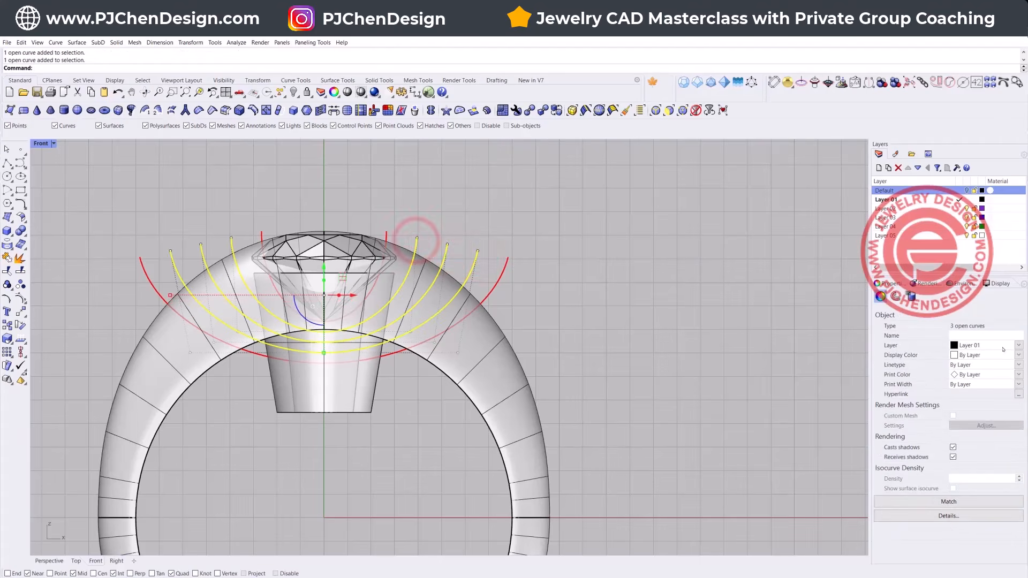
click(1019, 355)
click(970, 398)
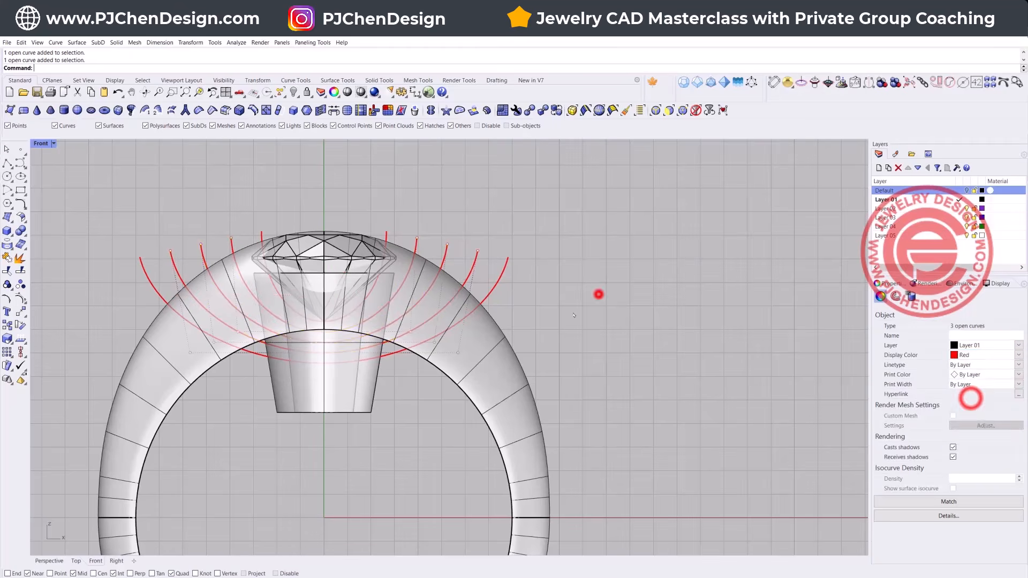
click(596, 292)
Project the five red arcs onto the ring band from the Front view along CPlaneZ, with DeleteInput set to No
right_drag(598, 317, 525, 297)
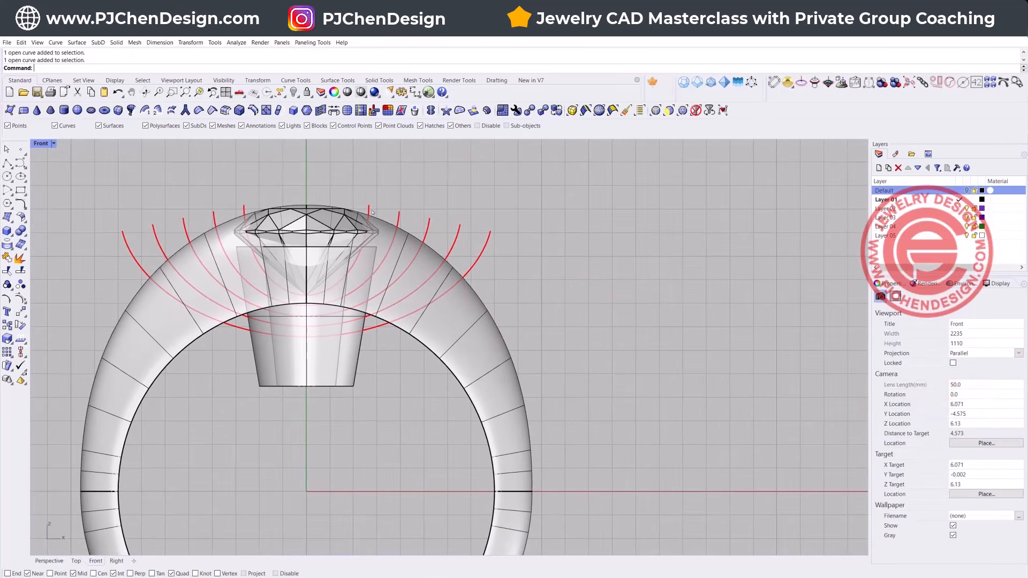
shift+click(398, 213)
shift+click(429, 228)
shift+click(456, 236)
shift+click(482, 248)
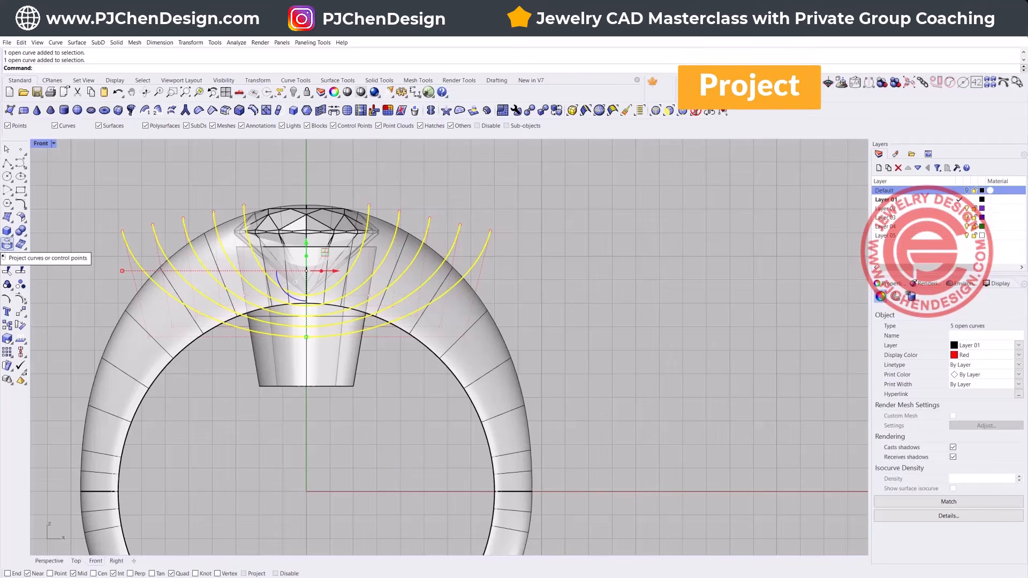
click(7, 244)
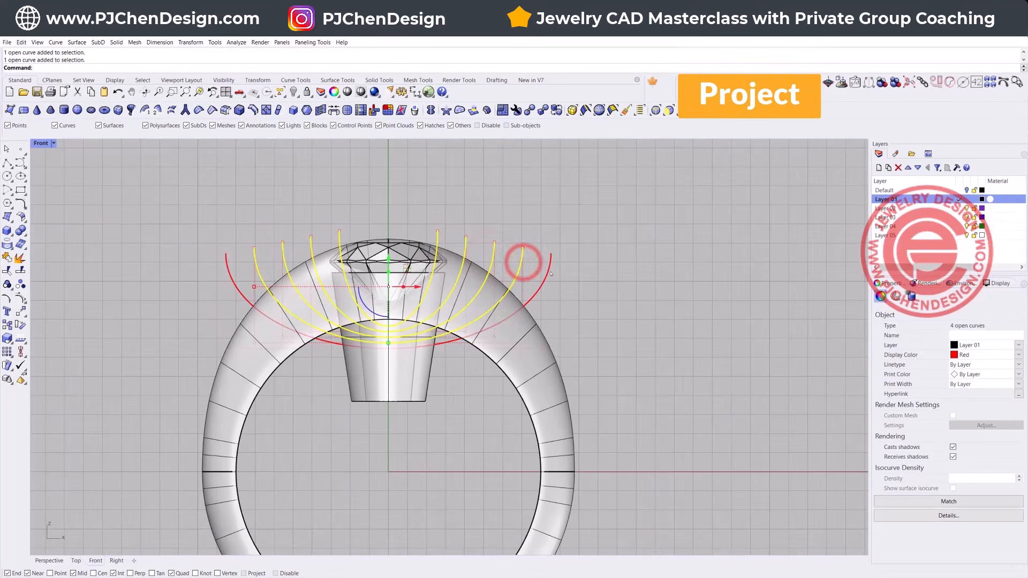
shift+click(548, 271)
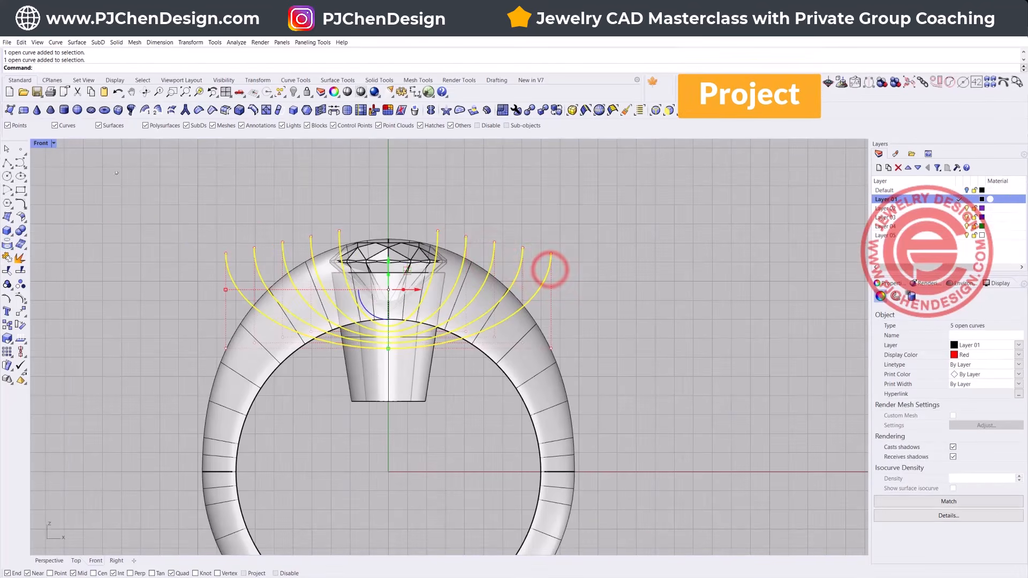
click(6, 245)
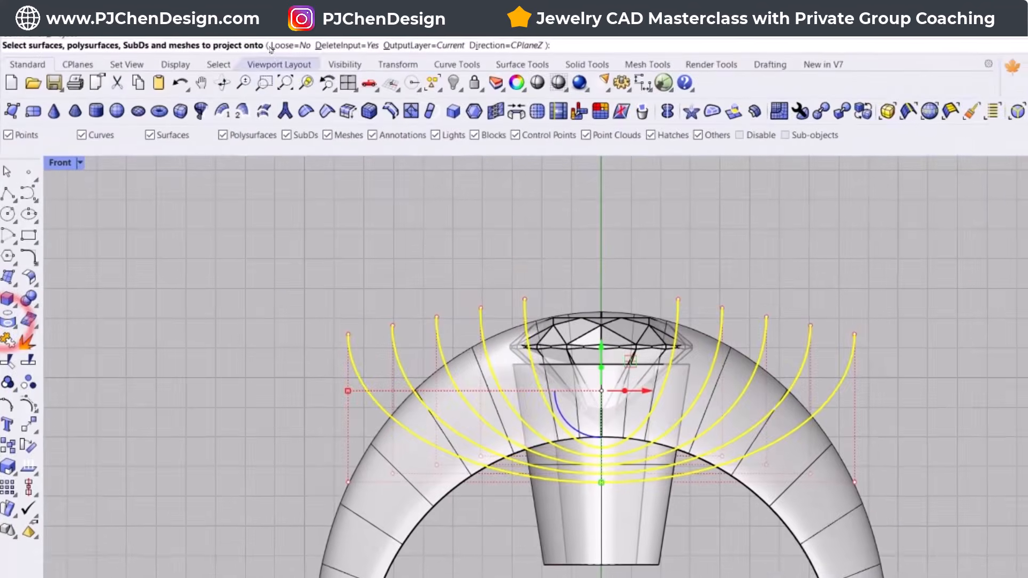
click(349, 45)
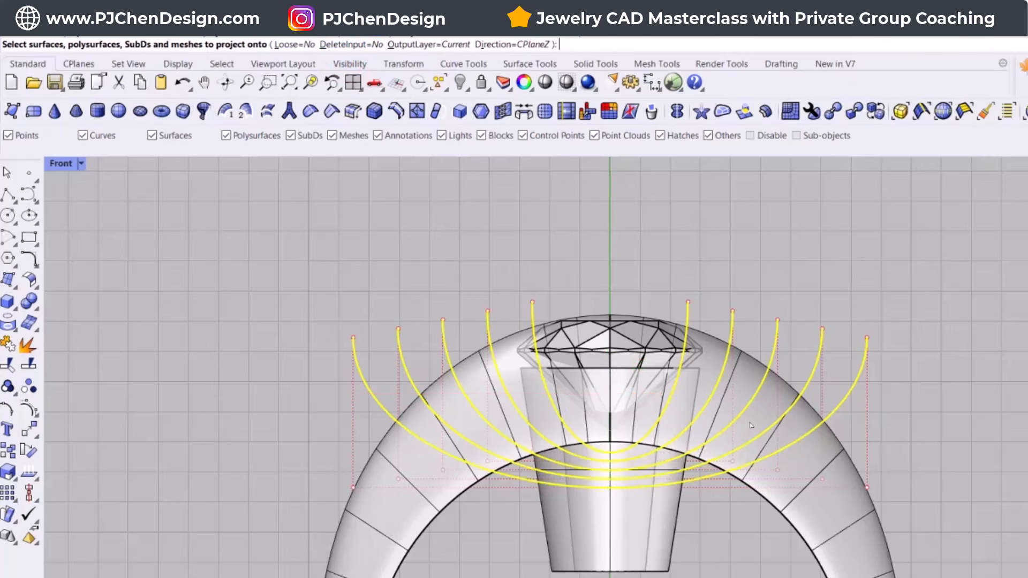
click(752, 377)
key(Return)
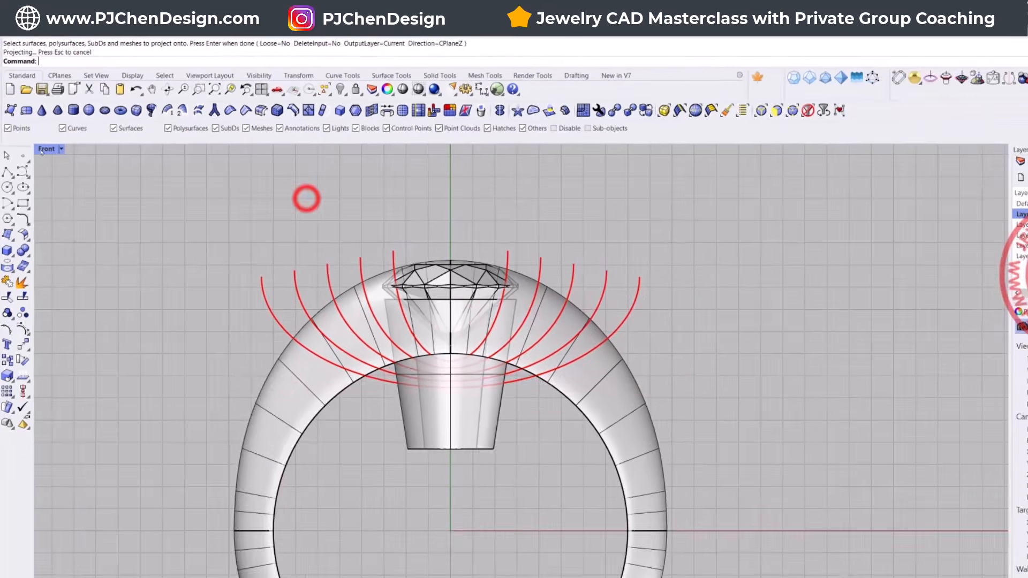
Lock the five original red arcs in the Perspective view, leaving the projected curves on the band selectable
double_click(42, 152)
double_click(532, 148)
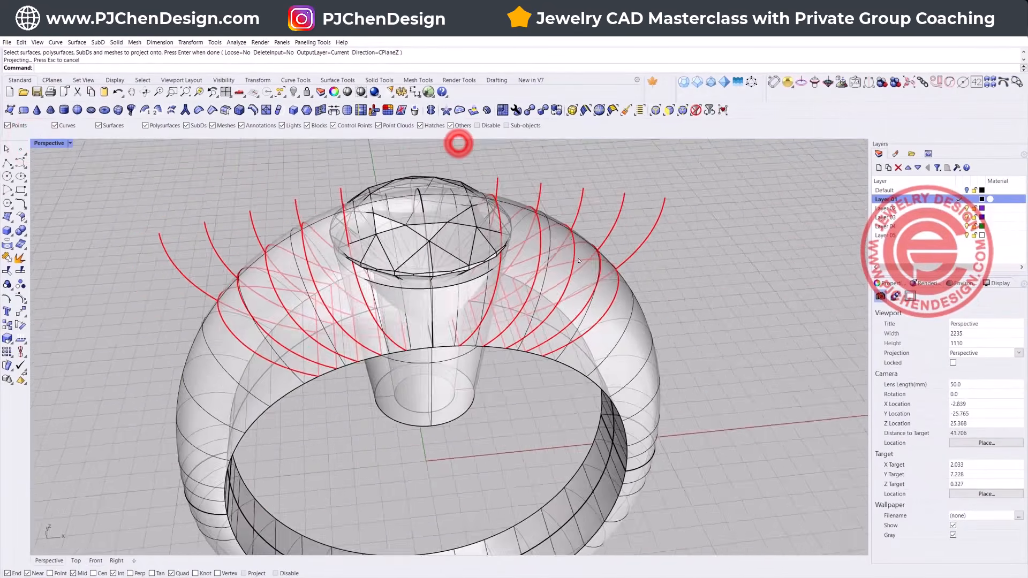
right_drag(579, 261, 540, 266)
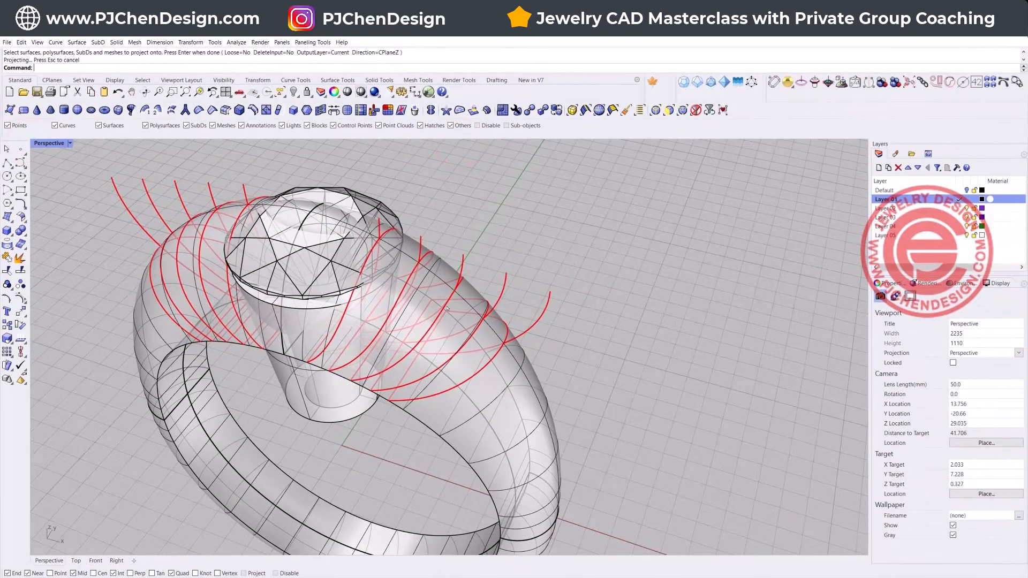
right_drag(444, 312, 519, 273)
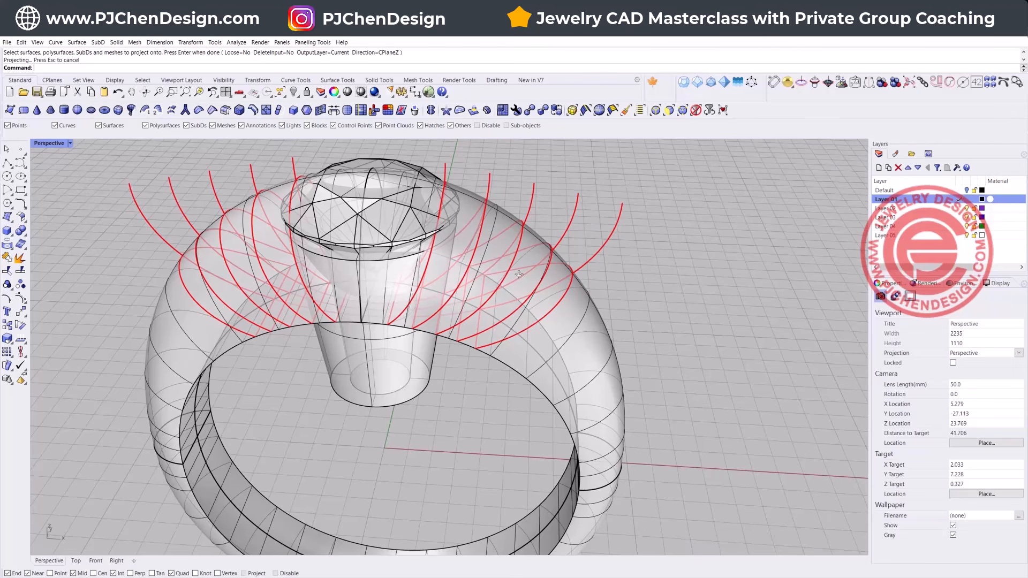
click(532, 194)
click(442, 163)
shift+click(490, 180)
shift+click(533, 191)
shift+click(576, 198)
shift+click(619, 219)
click(306, 92)
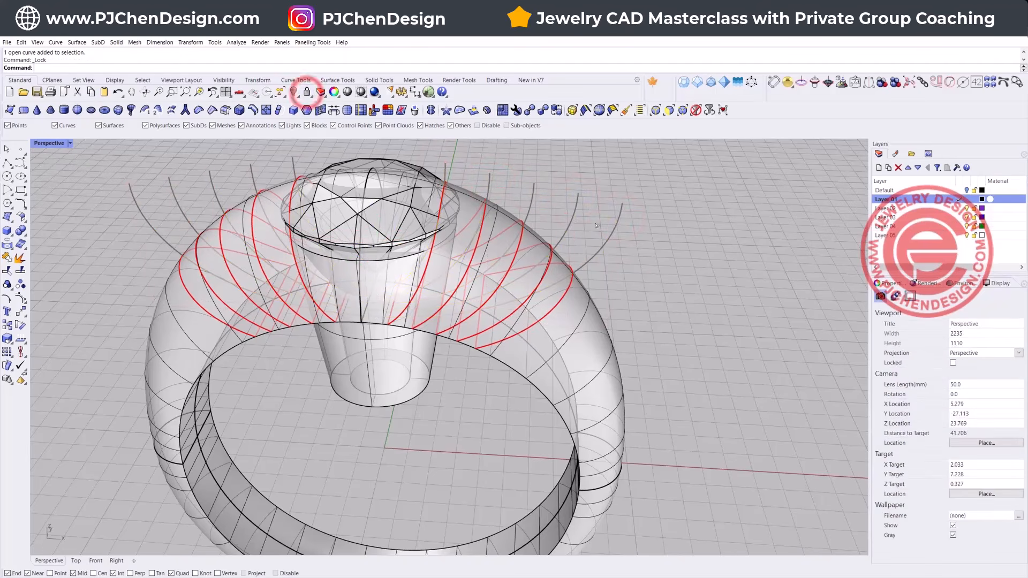
Delete the projected red curves on the band's left shoulder in the Front view
scroll(545, 259, up, 3)
right_drag(545, 259, 532, 266)
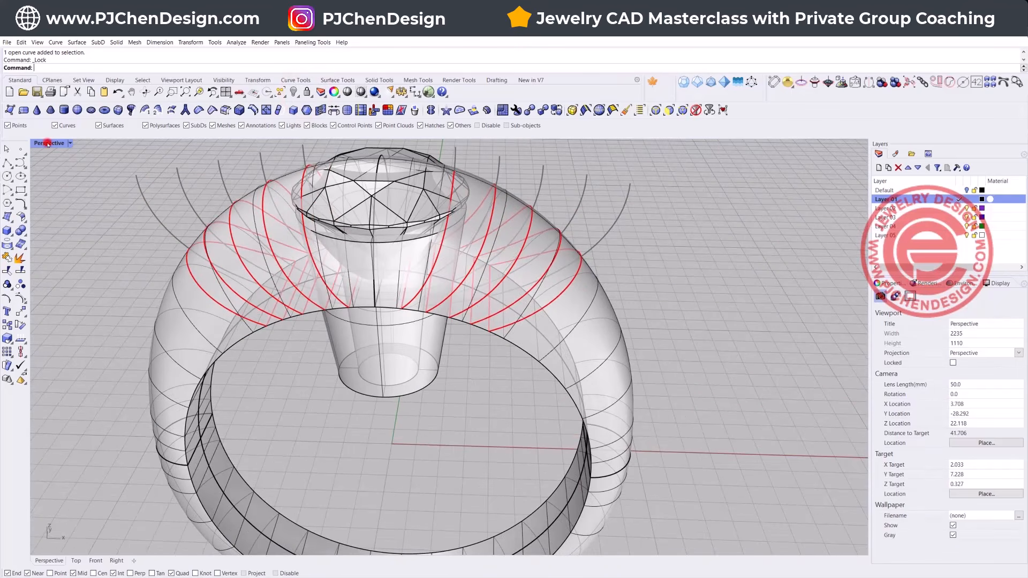
double_click(48, 143)
double_click(46, 352)
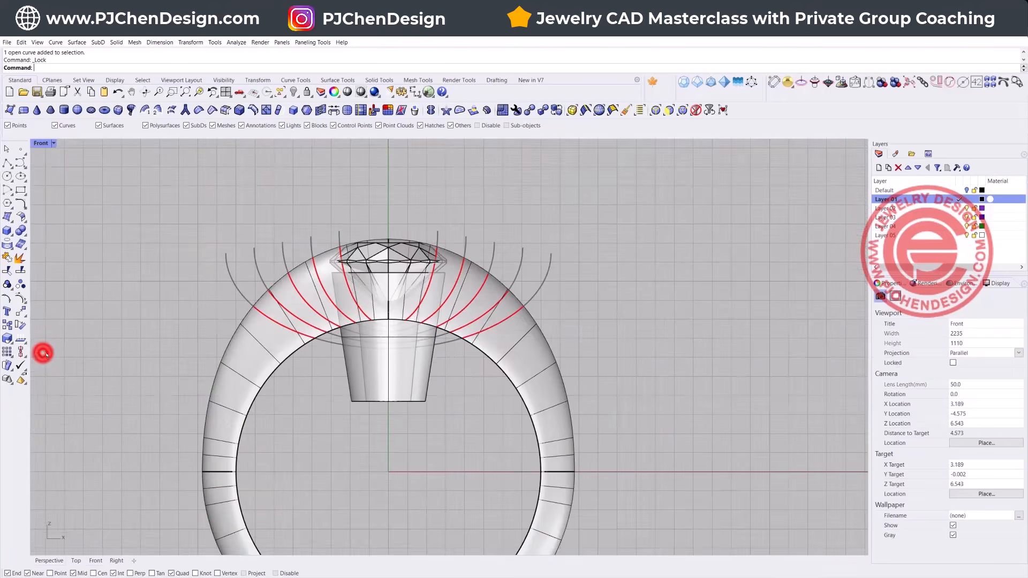
scroll(288, 327, up, 2)
drag(314, 337, 347, 393)
key(Delete)
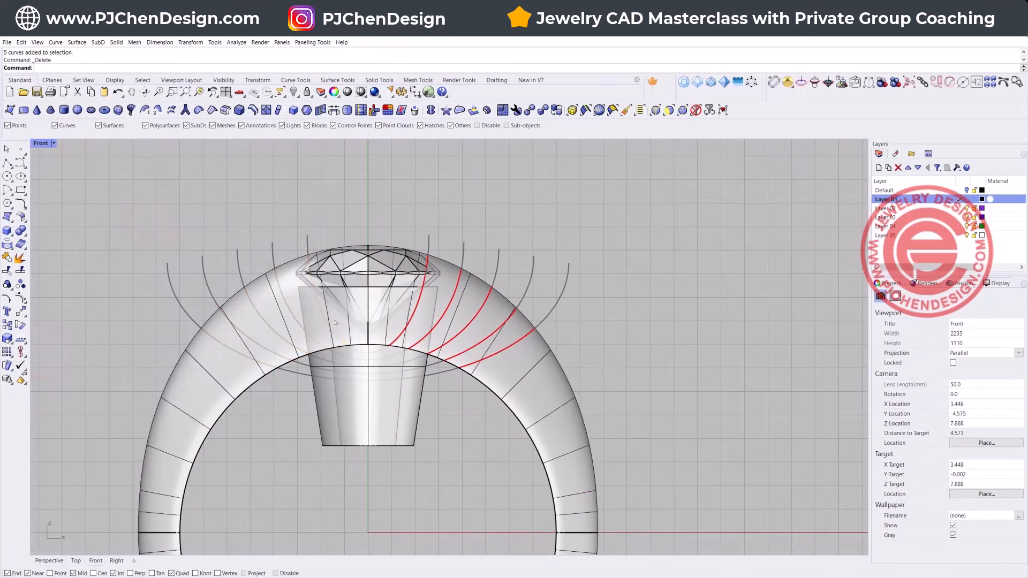
Draw a start-end-point arc bulging above the band between the outer ends of the first and second projected curves beside the gem
scroll(369, 314, up, 2)
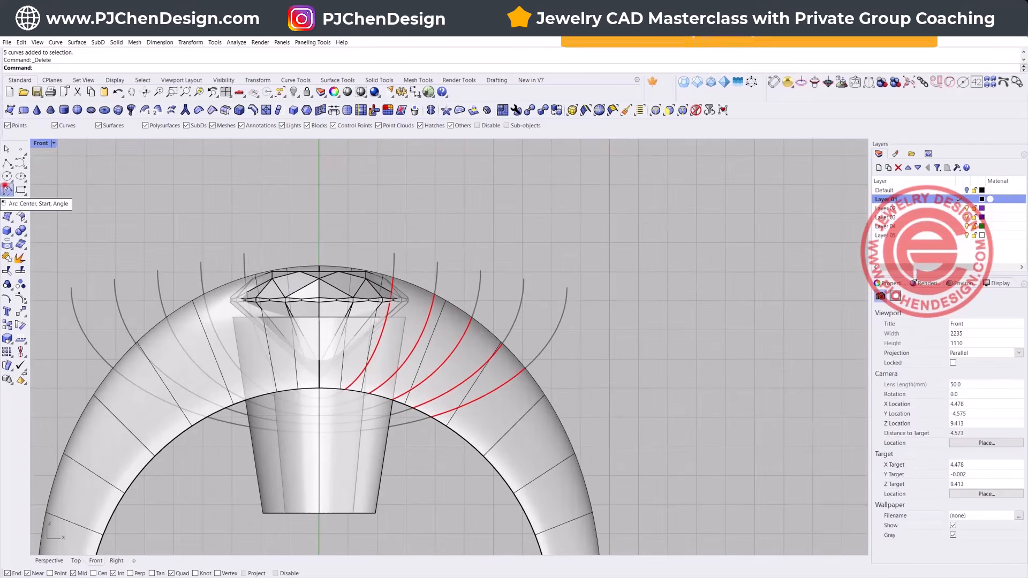
click(6, 189)
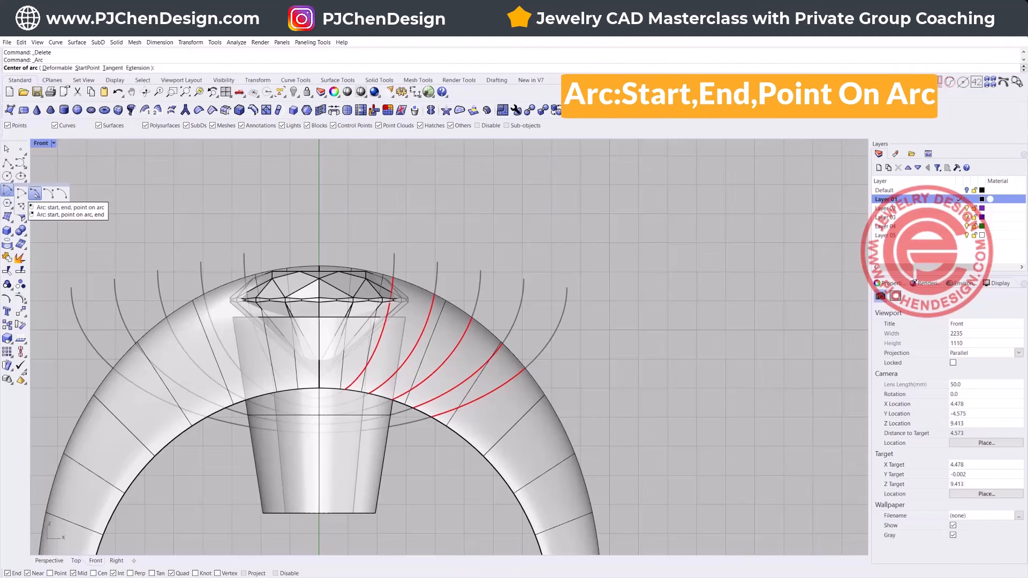
click(35, 193)
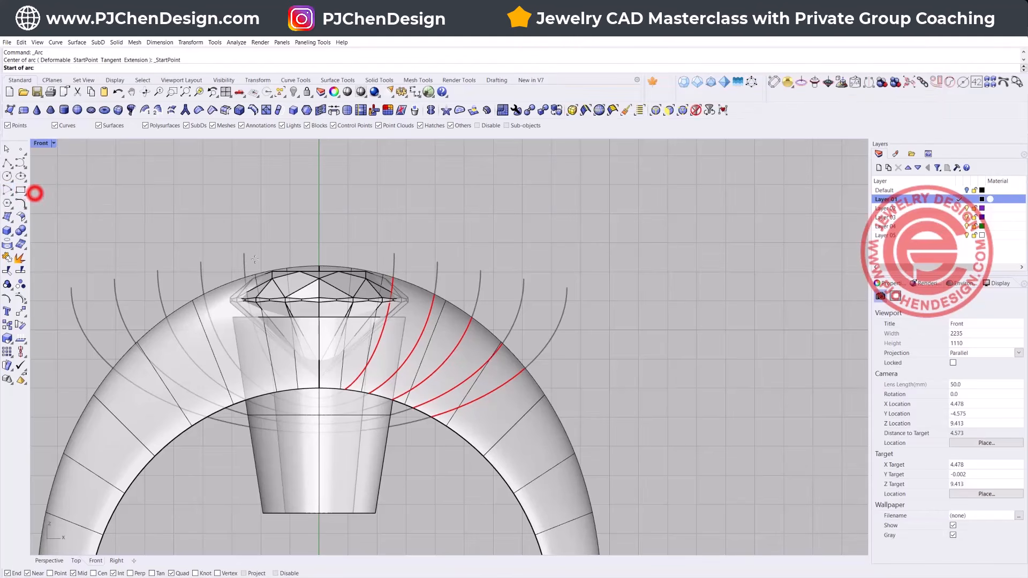
click(393, 277)
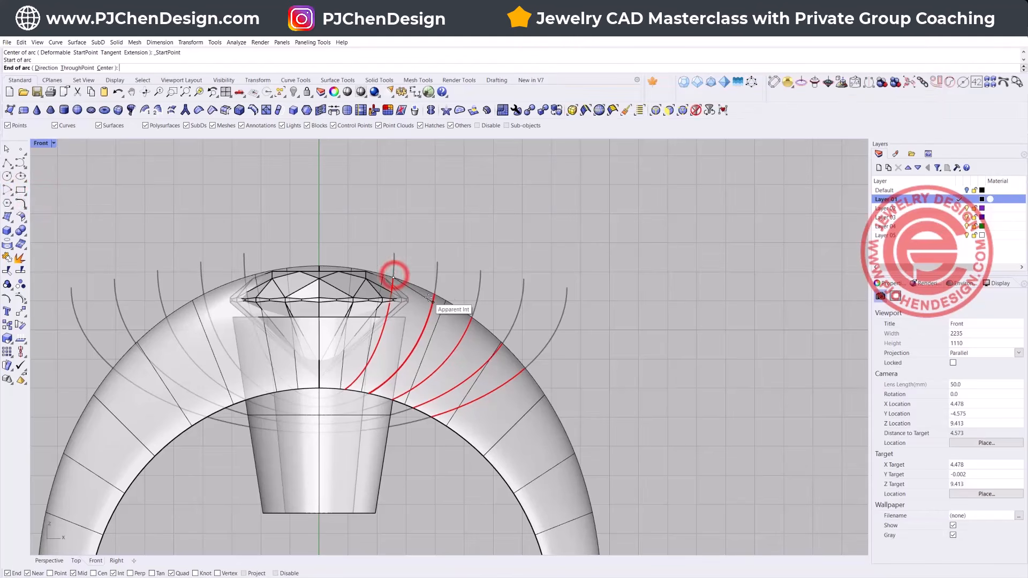
click(432, 292)
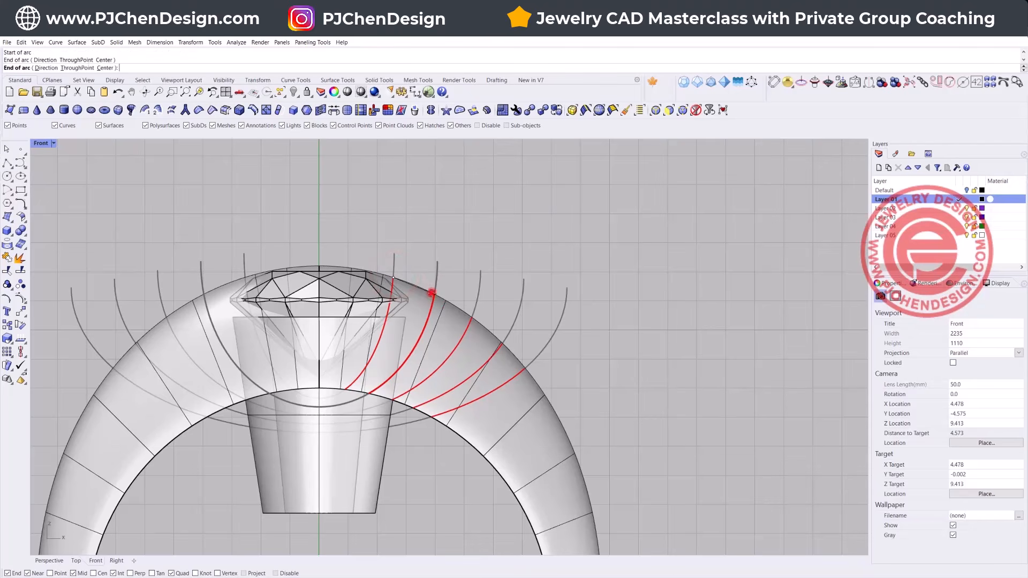
click(419, 268)
Add an outward-bulging arc between the outer ends of the second and third projected curves
key(Return)
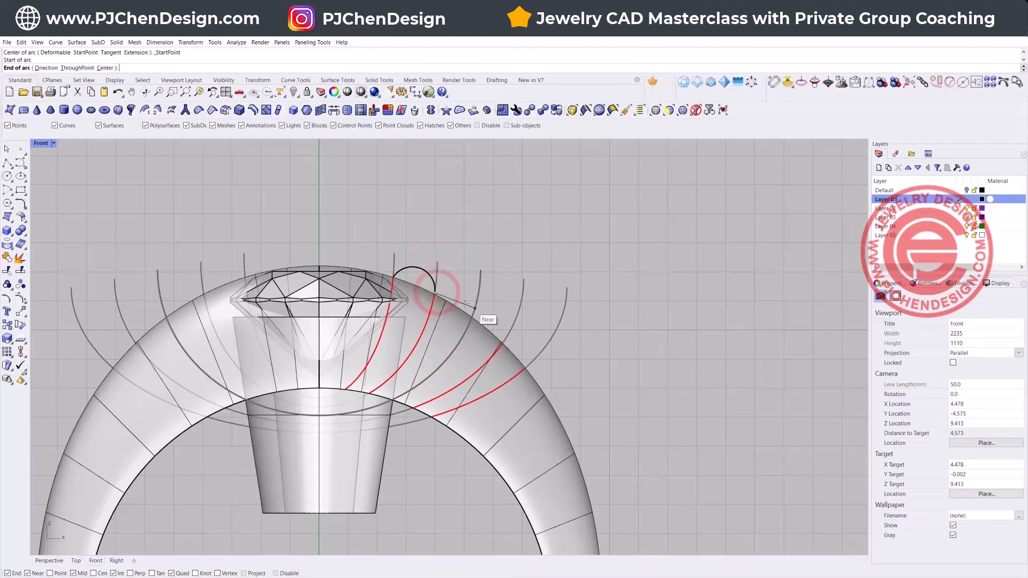
scroll(445, 297, up, 4)
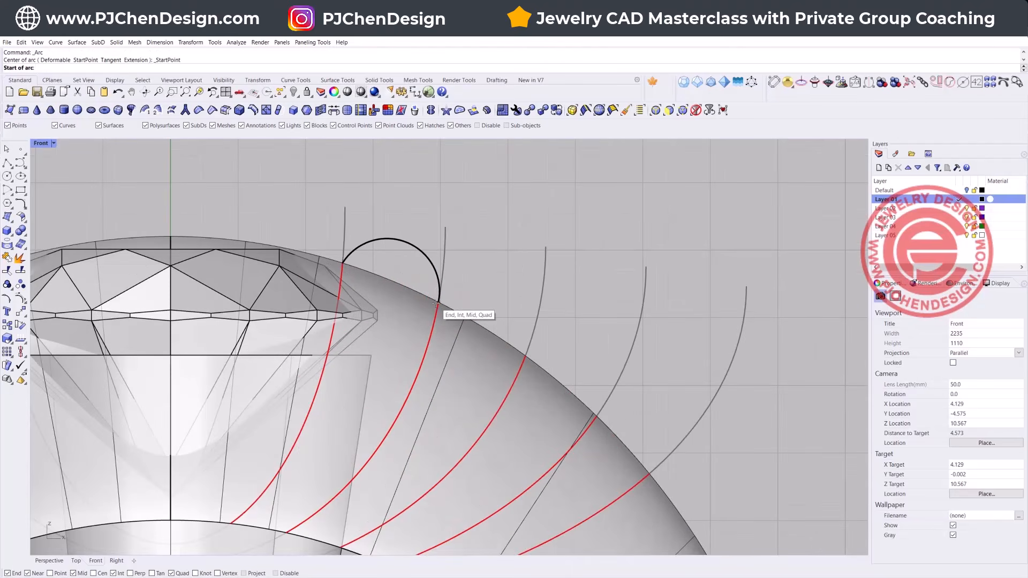
click(435, 304)
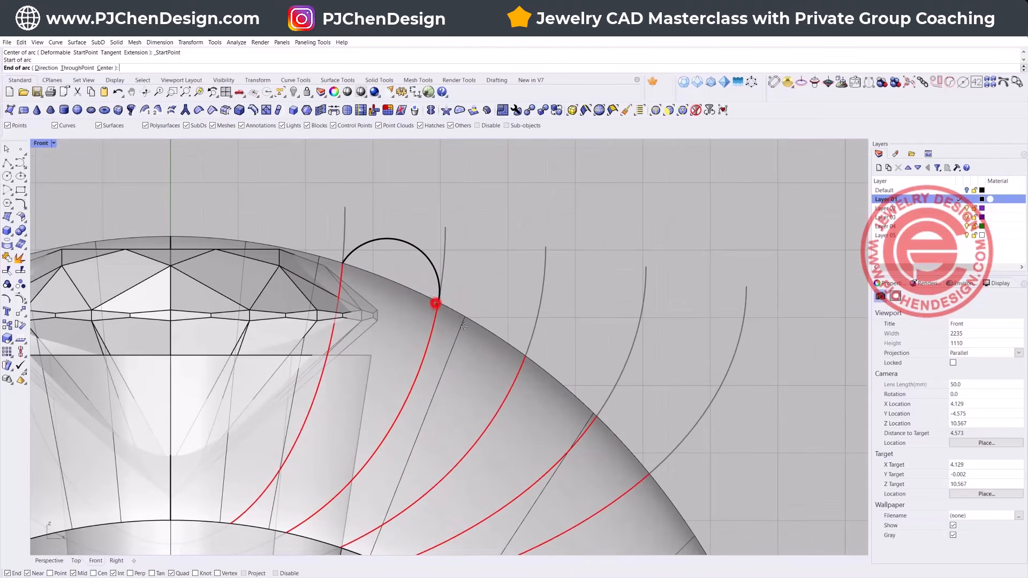
click(525, 356)
click(504, 292)
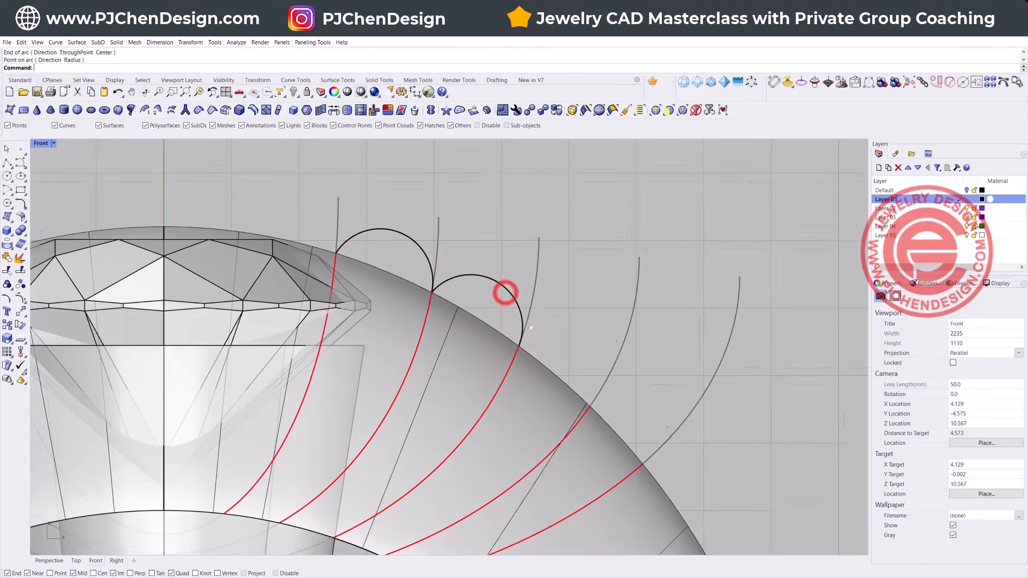
Add an outward-bulging arc between the outer ends of the third and fourth projected curves
key(Return)
click(477, 297)
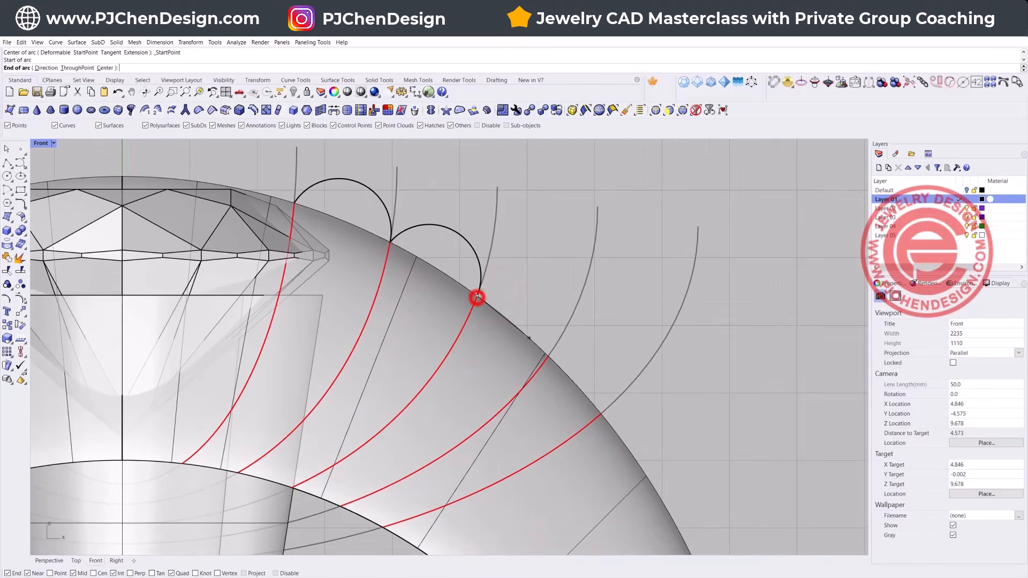
click(549, 357)
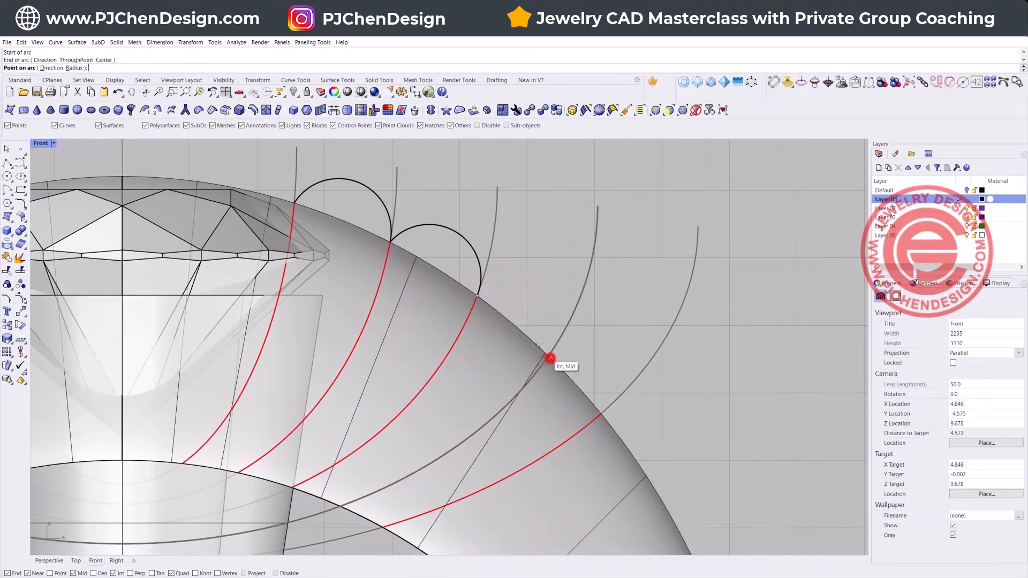
click(540, 301)
Add an outward-bulging arc between the outer ends of the fourth and fifth projected curves
key(Return)
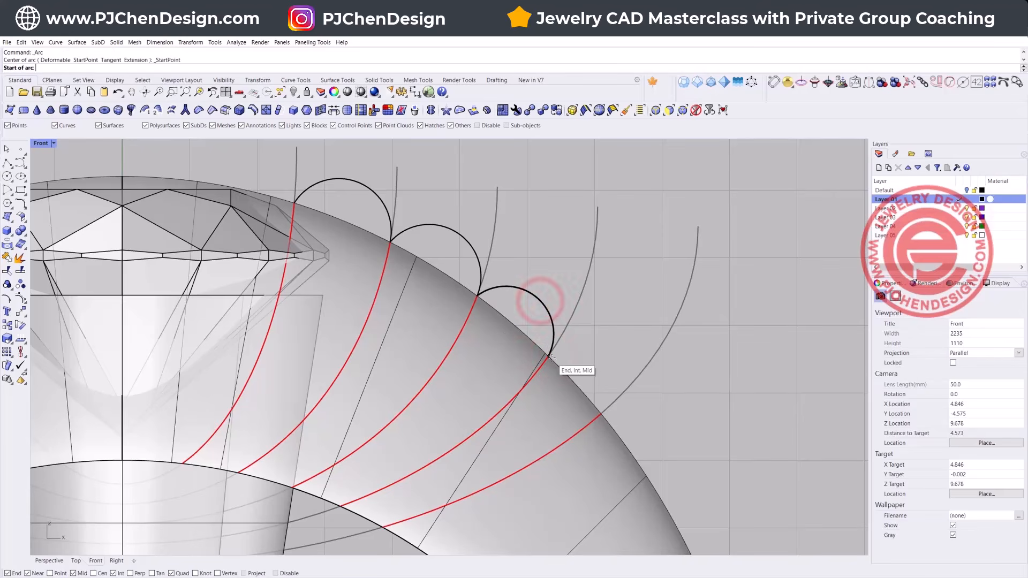
click(550, 357)
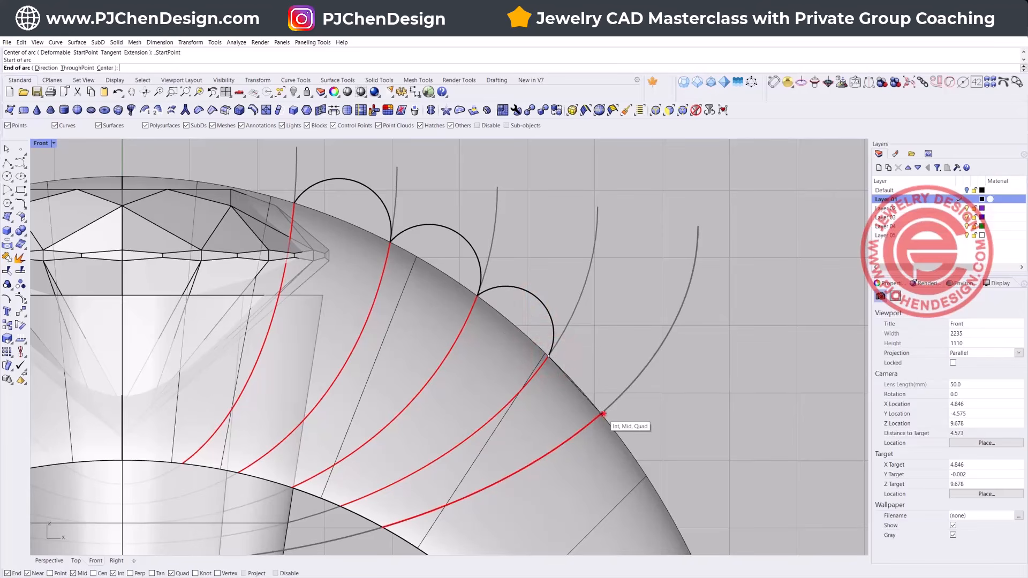
click(602, 414)
click(596, 368)
scroll(557, 302, down, 5)
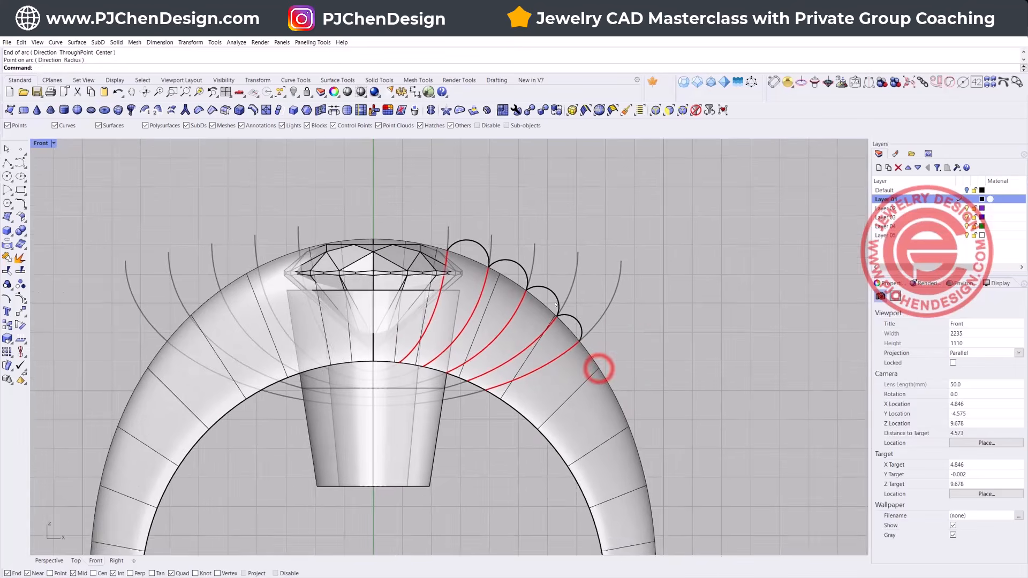
right_drag(556, 303, 438, 316)
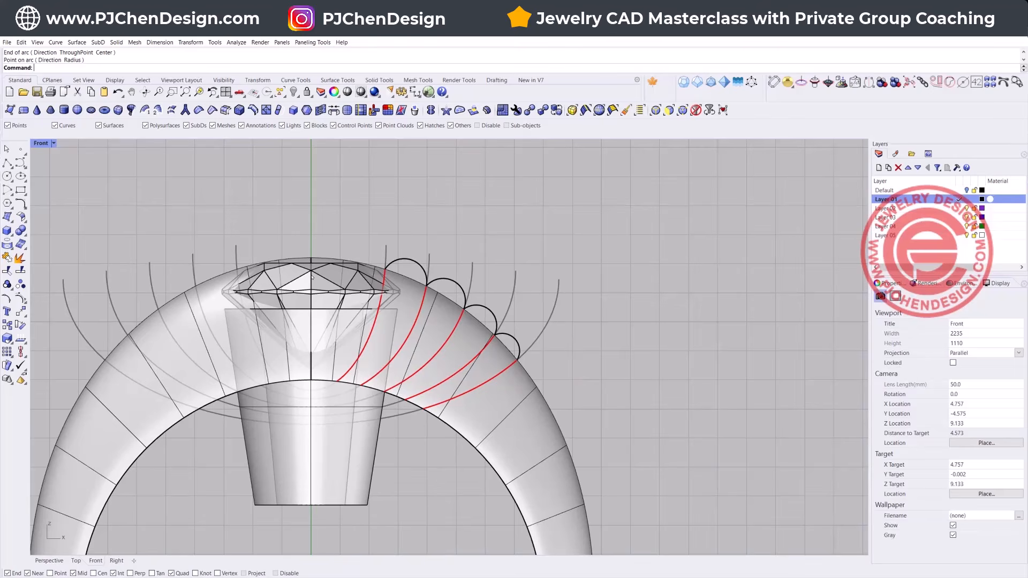
click(408, 260)
click(458, 280)
click(460, 217)
Draw separate straight polylines connecting the endpoints of the first and second arcs nearest the gem
click(7, 163)
scroll(384, 274, up, 4)
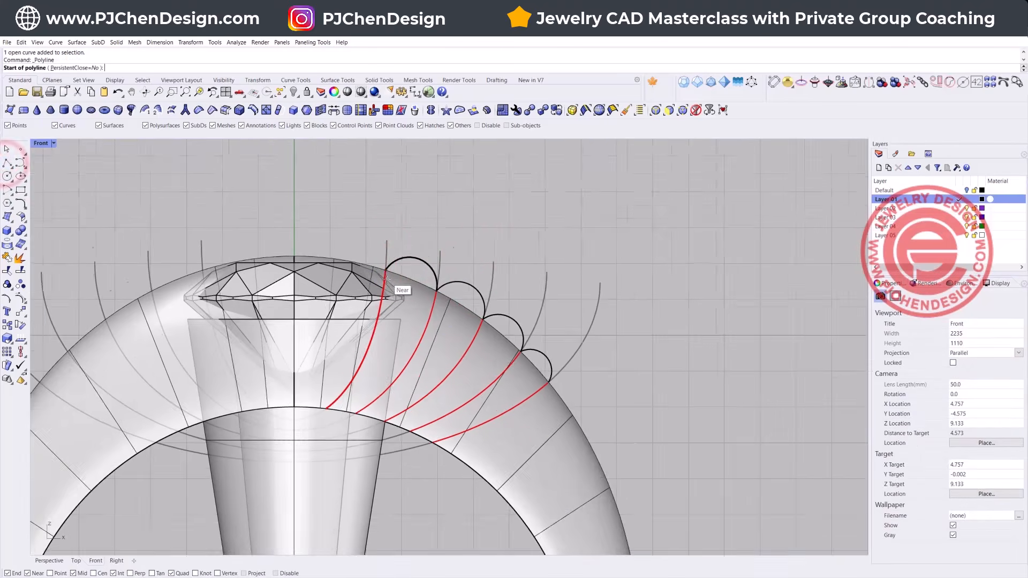
click(385, 272)
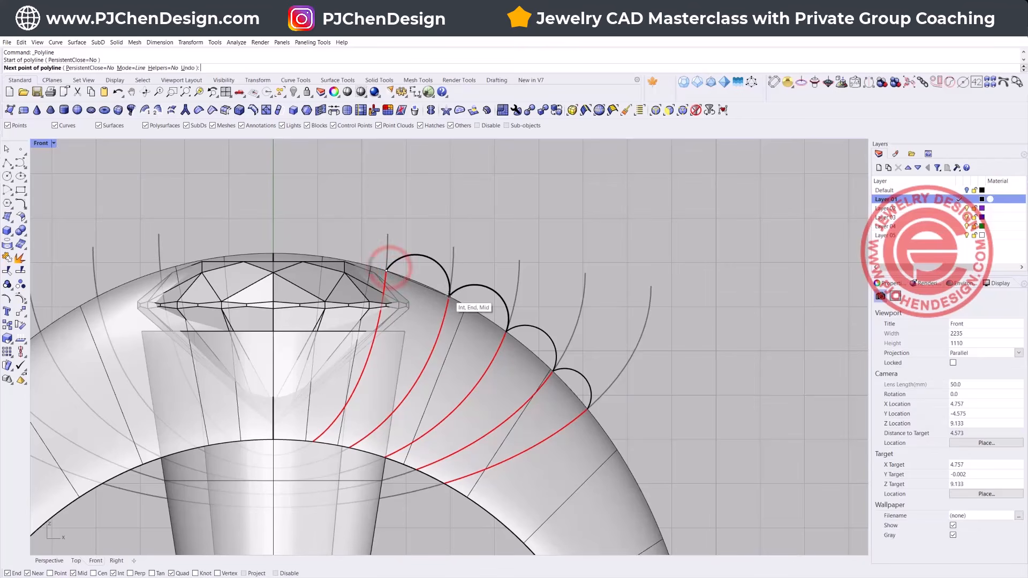
click(448, 297)
key(Return)
key(Return)
click(449, 298)
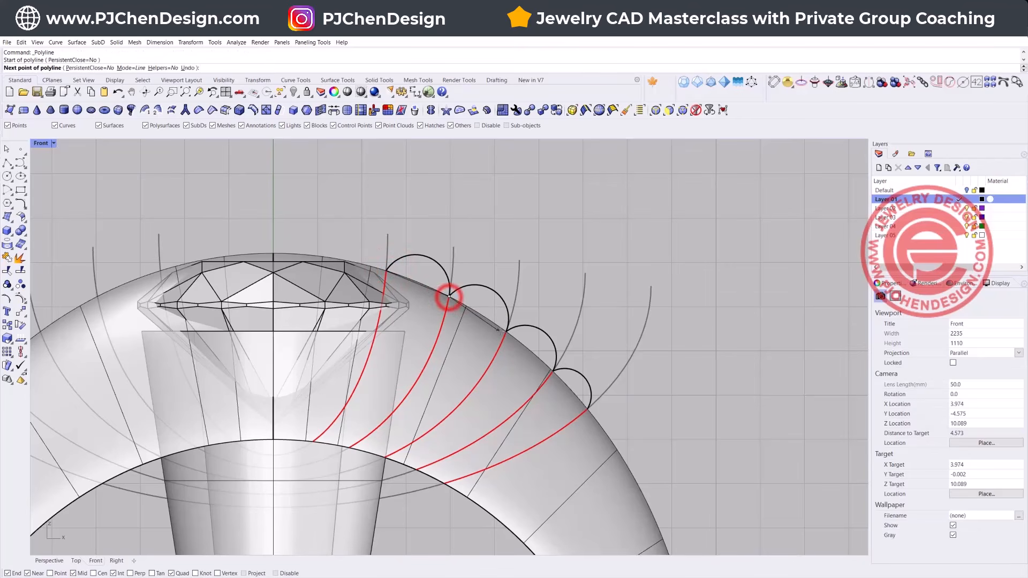
click(503, 332)
key(Return)
Draw separate straight polylines connecting the endpoints of the third and fourth arcs farther down the shoulder
key(Return)
click(505, 332)
click(549, 371)
key(Return)
key(Return)
click(551, 371)
click(586, 410)
key(Return)
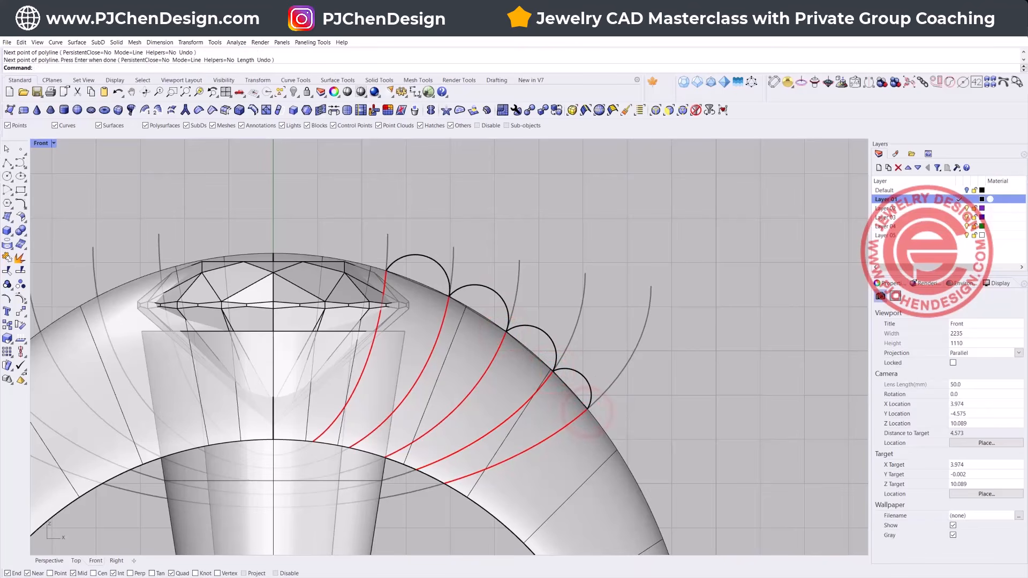
Join each of the first two arcs nearest the gem with its straight base line into a closed profile
click(7, 259)
click(429, 287)
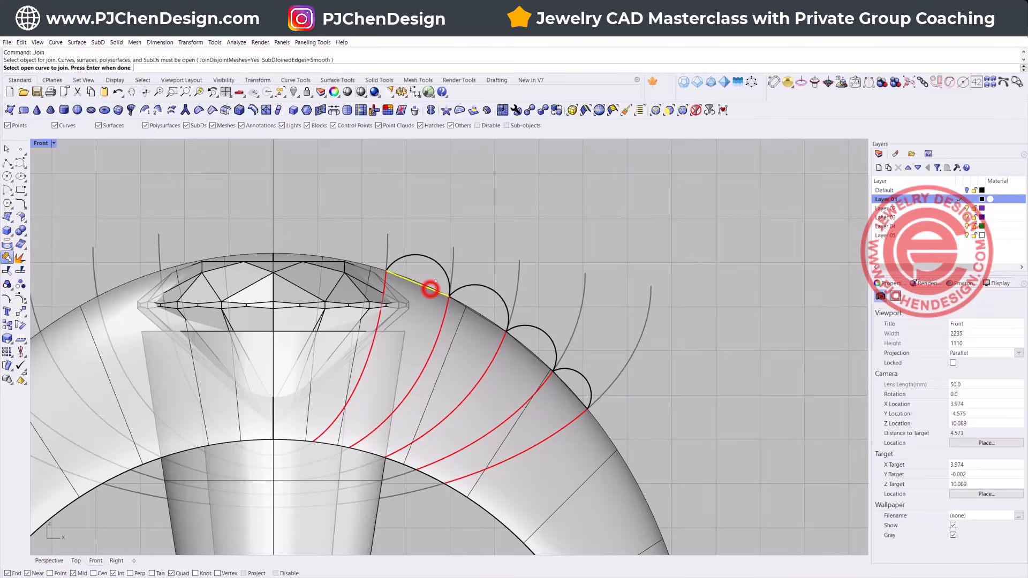
click(441, 265)
key(Return)
click(475, 313)
click(487, 289)
key(Return)
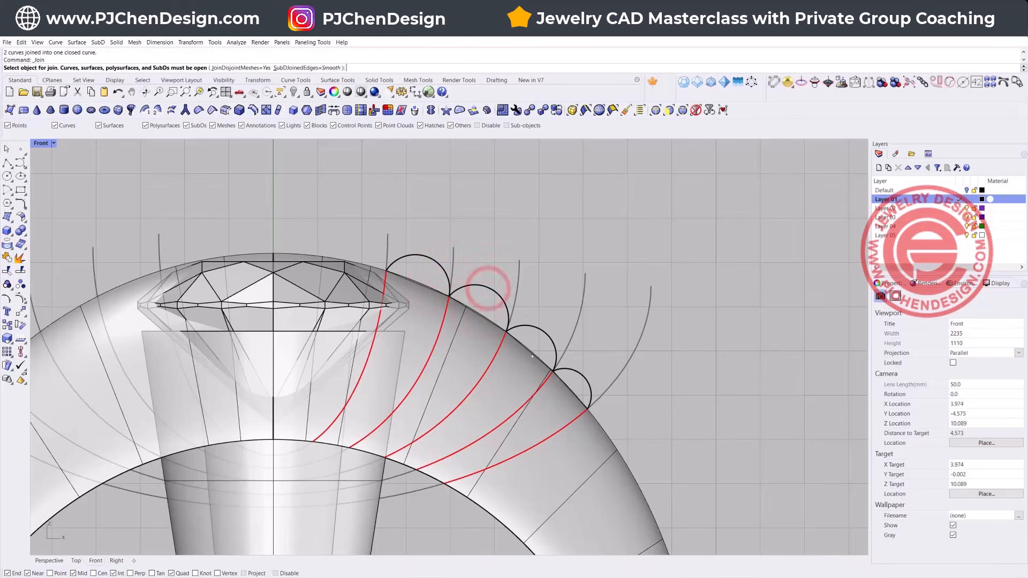
Join the third and fourth arcs with their straight base lines into closed profiles and check all four profiles by selecting them
click(533, 353)
click(544, 332)
key(Return)
click(570, 390)
click(580, 374)
key(Return)
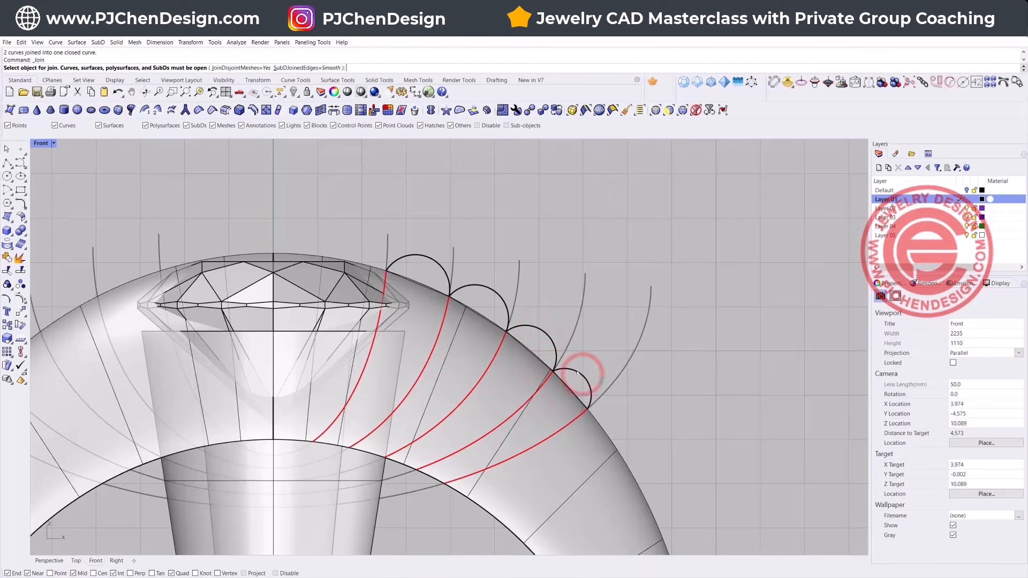
click(575, 370)
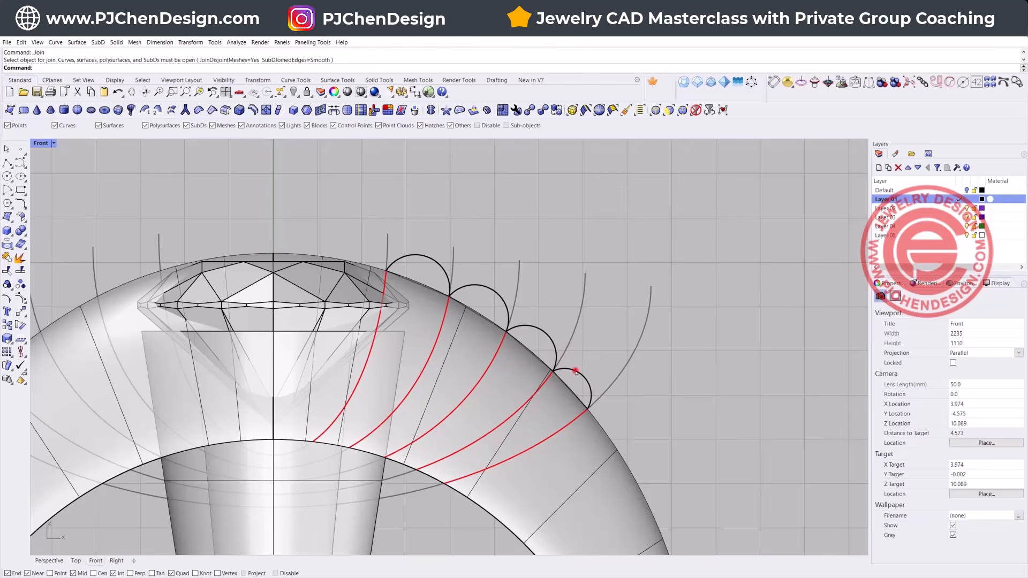
click(551, 336)
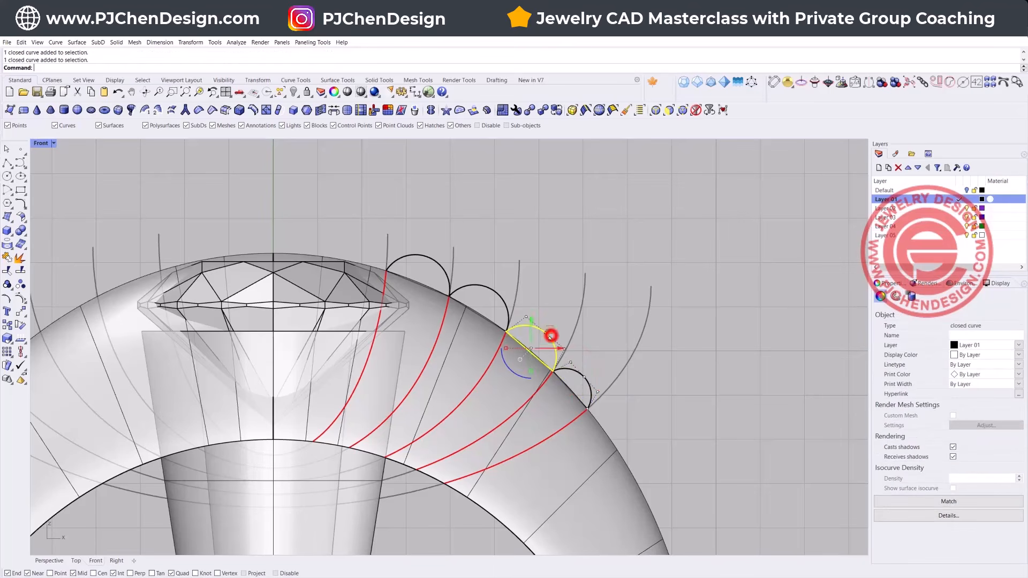
click(493, 289)
click(436, 265)
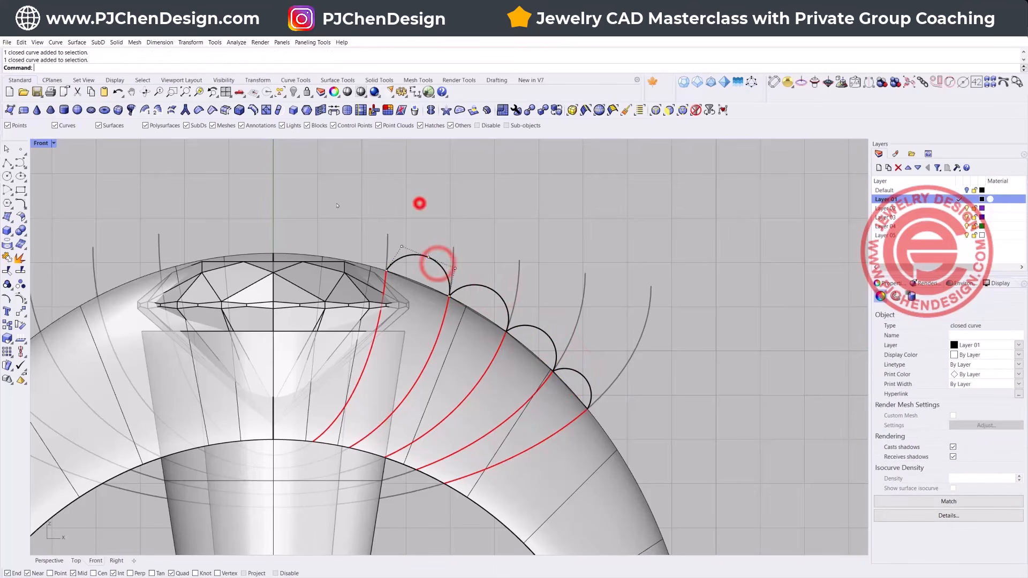
click(419, 203)
Try to sweep the arc profile nearest the gem along the first two closed projected curves with Sweep 2 Rails
double_click(39, 143)
right_drag(576, 199, 348, 277)
double_click(472, 143)
click(77, 42)
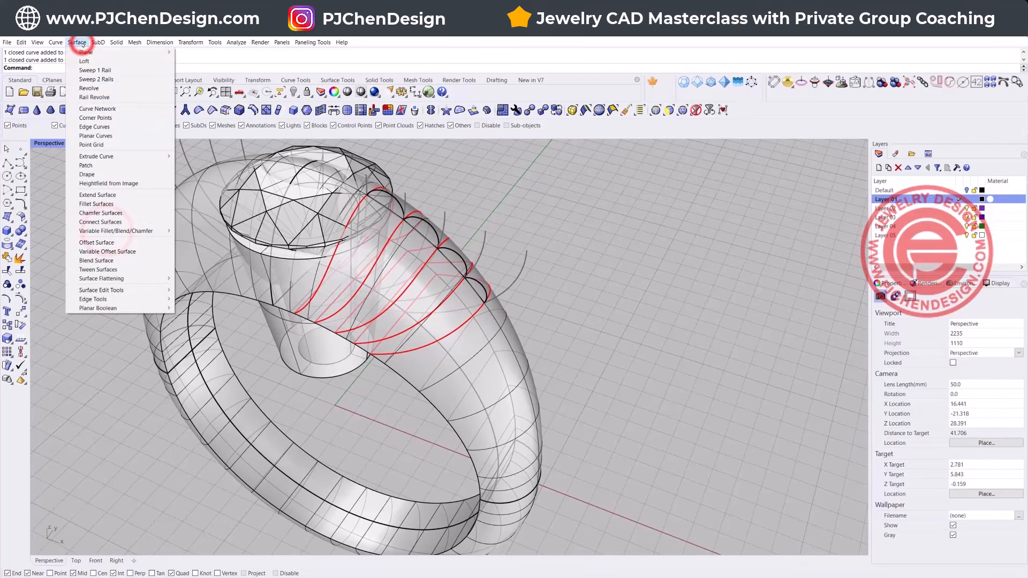
click(97, 79)
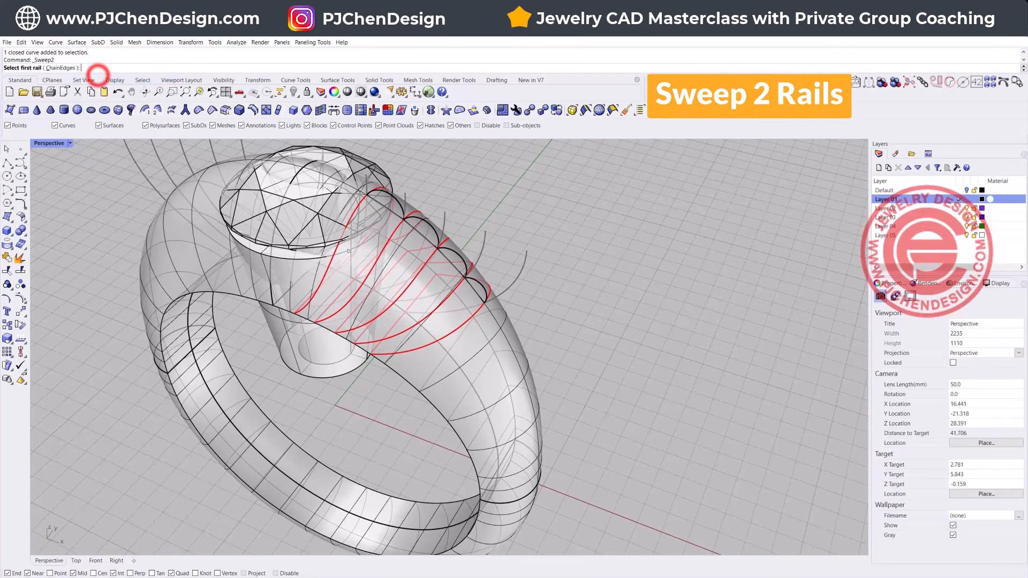
click(328, 261)
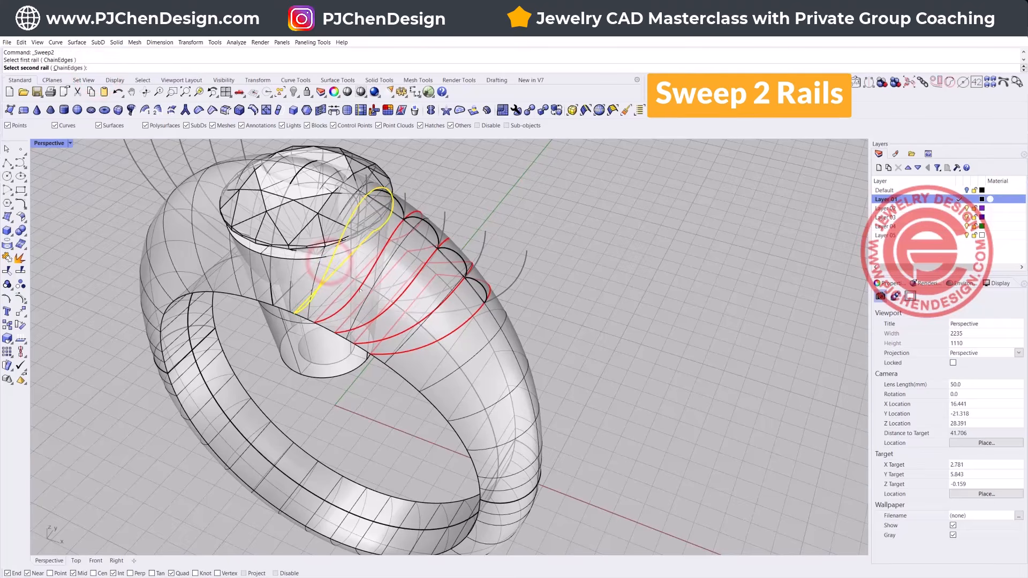
click(359, 288)
click(402, 205)
key(Return)
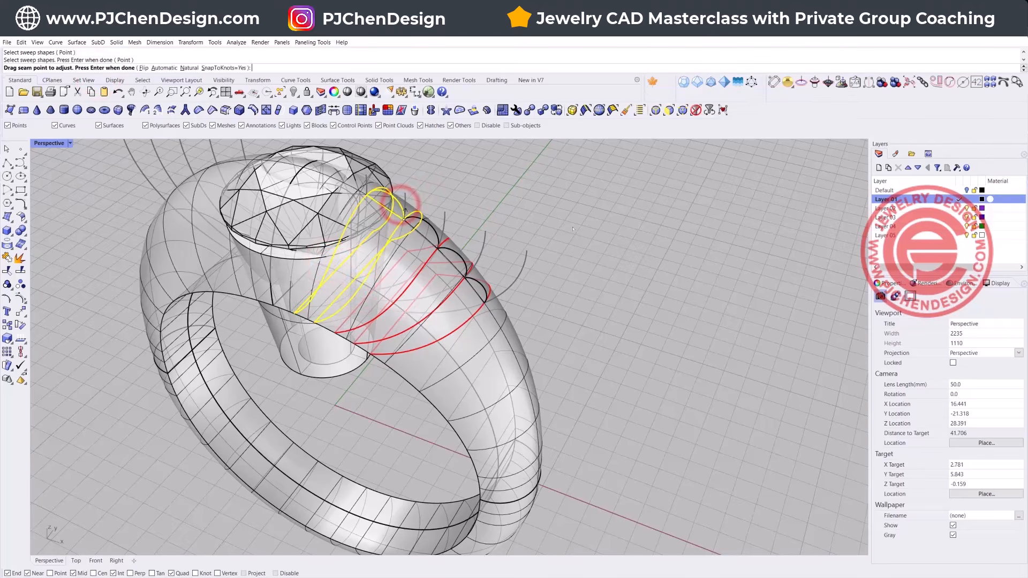
key(Return)
right_drag(439, 225, 432, 302)
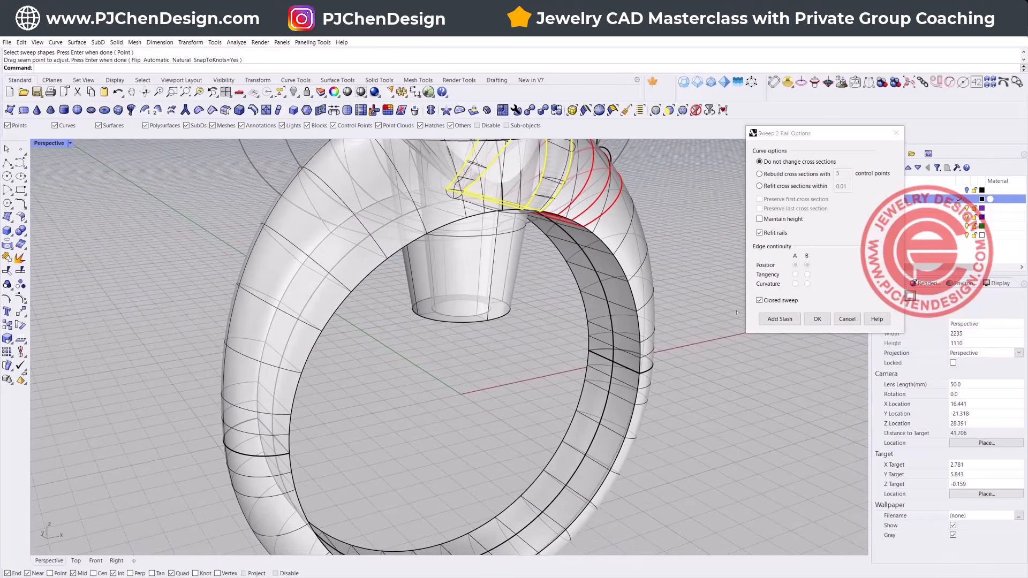
click(817, 318)
scroll(562, 224, down, 2)
shift+right_drag(557, 225, 419, 276)
scroll(448, 247, up, 2)
scroll(448, 245, up, 3)
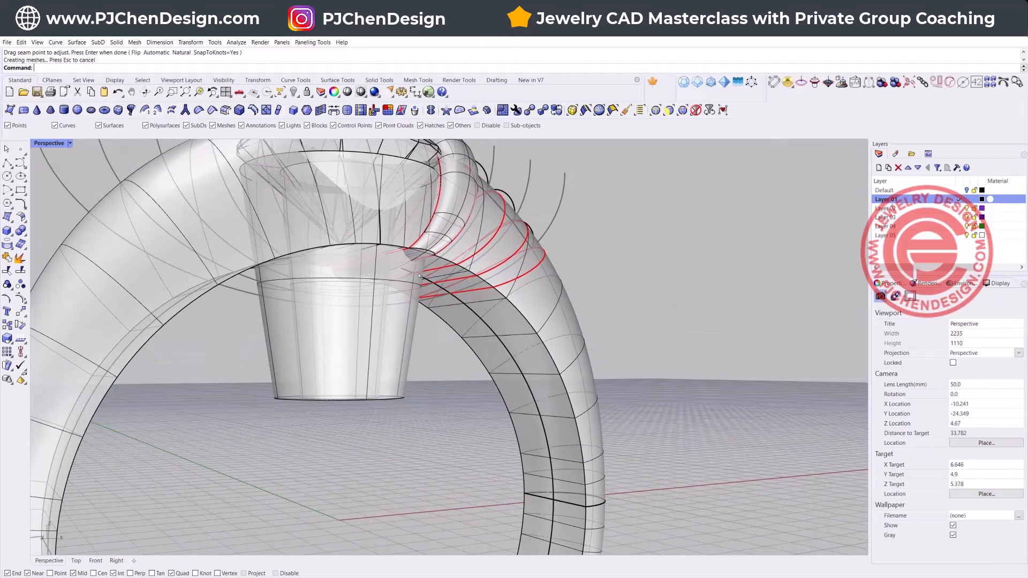
Explode the five closed projected curves so their curved outer segments are separate from the straight inner ones
scroll(420, 269, up, 2)
click(445, 241)
shift+click(413, 237)
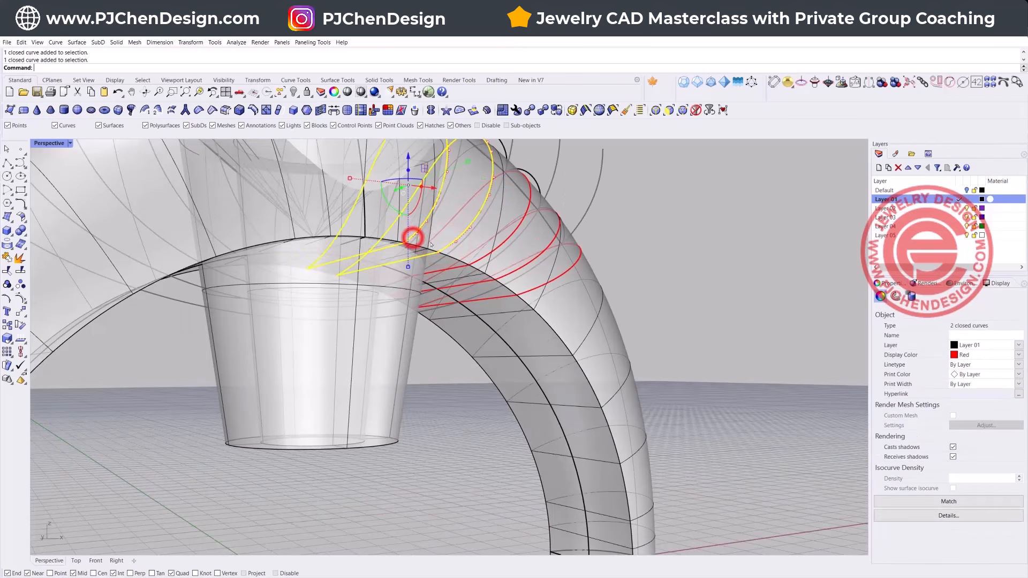
shift+click(481, 260)
shift+click(510, 273)
shift+click(526, 290)
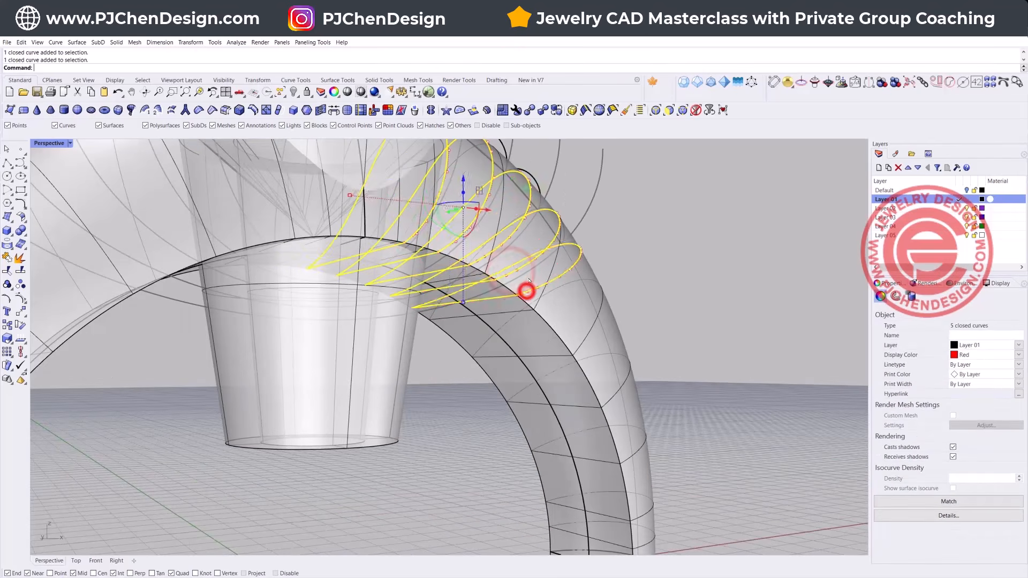
click(20, 257)
click(437, 382)
click(474, 300)
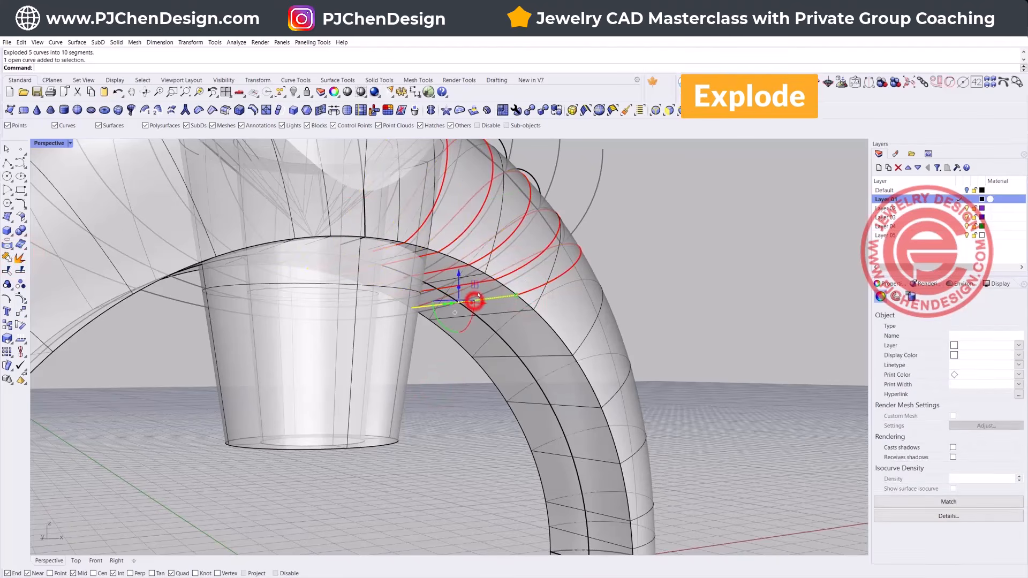
click(482, 280)
click(658, 232)
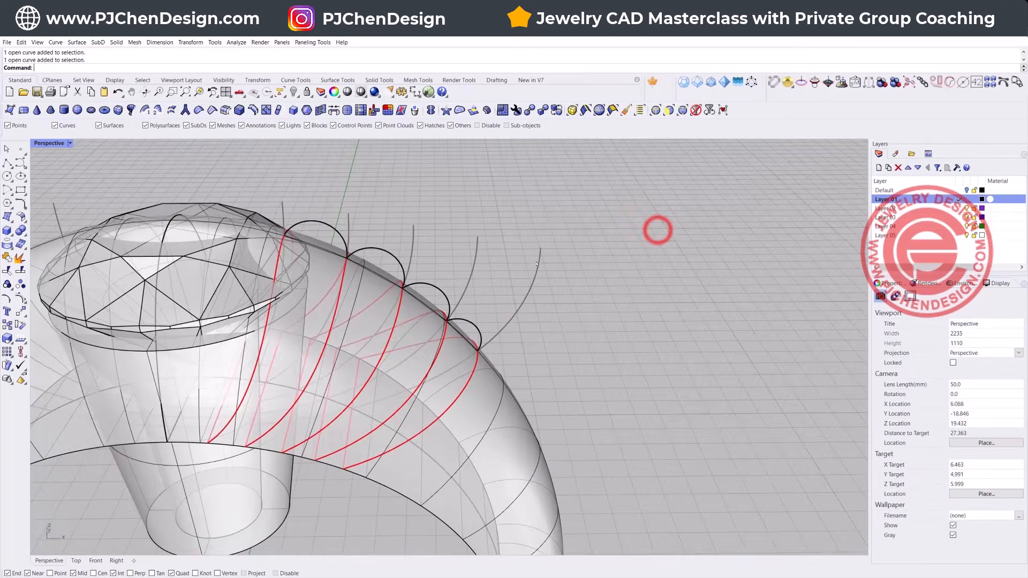
Sweep the arc profile nearest the gem along the first two curved rails with Sweep 2 Rails, keeping the cross sections unchanged
click(77, 43)
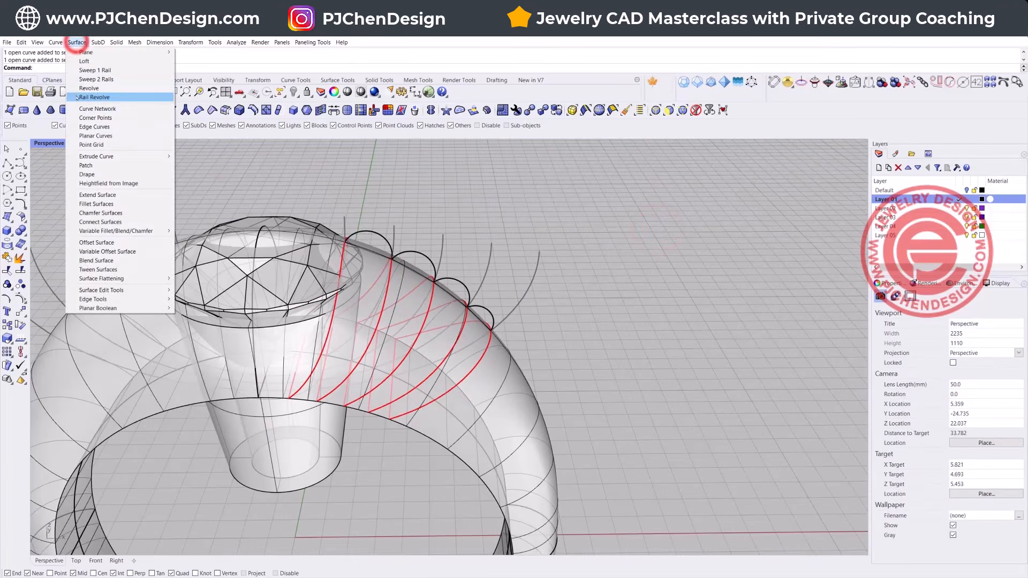
click(84, 73)
click(344, 250)
click(389, 283)
click(386, 239)
key(Return)
key(Return)
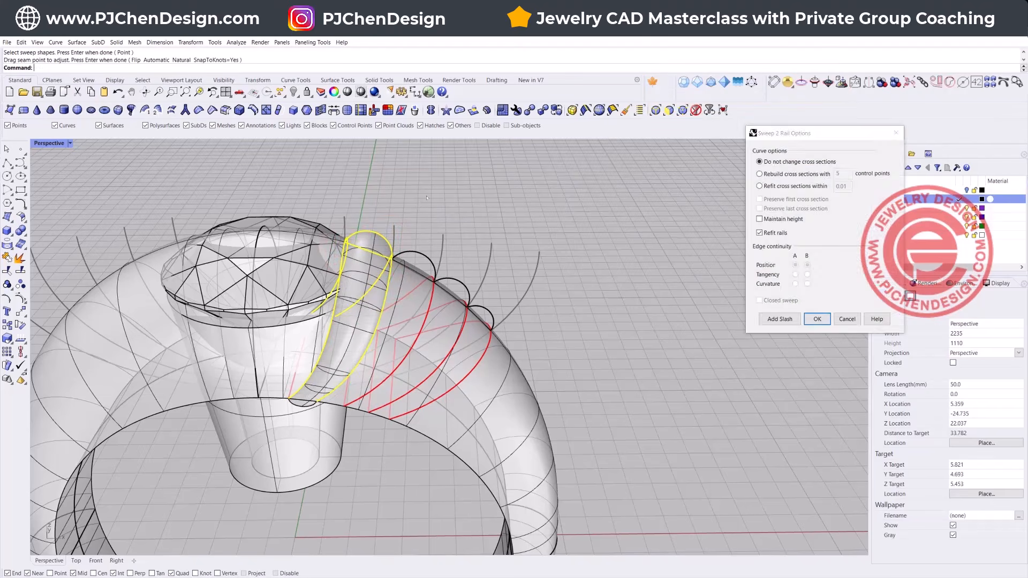
key(Return)
Sweep the second arc profile along the second and third curved rails with Sweep 2 Rails
right_drag(281, 375, 405, 340)
key(Return)
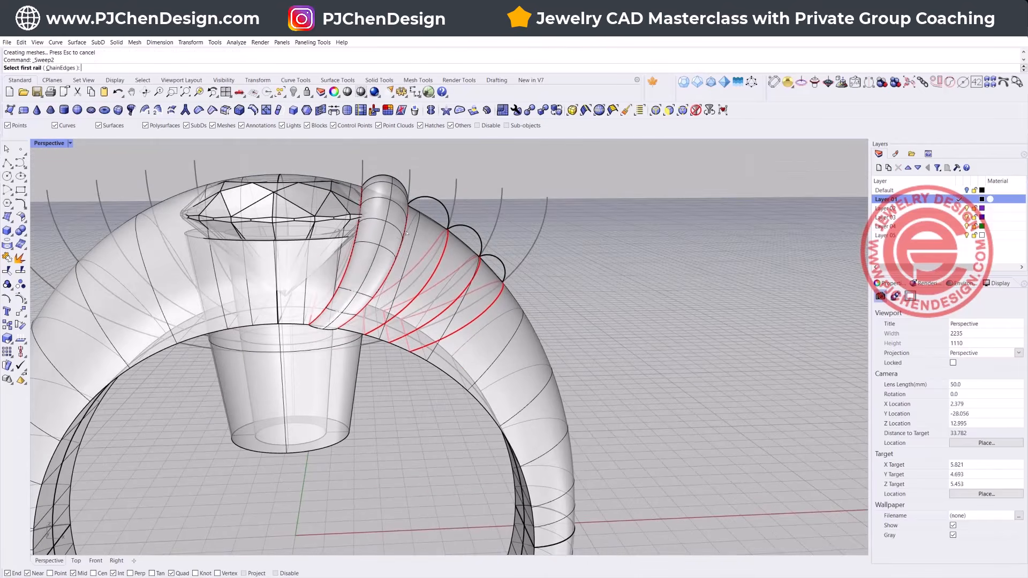
click(406, 230)
click(435, 252)
click(445, 248)
click(444, 208)
right_click(446, 209)
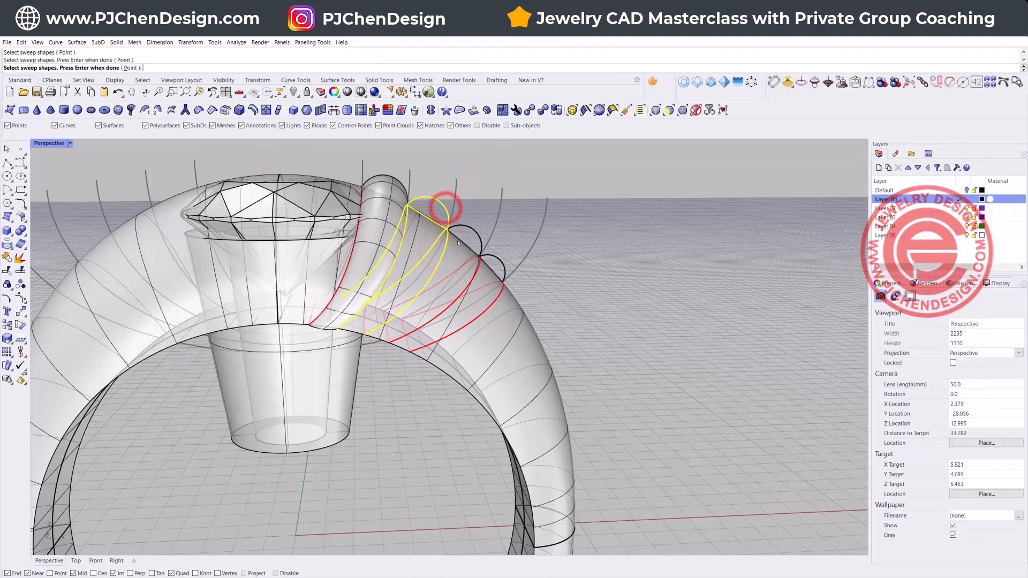
key(Return)
key(Return)
Sweep the third arc profile along the third and fourth curved rails with Sweep 2 Rails
key(Return)
click(447, 259)
click(472, 288)
click(472, 286)
click(477, 237)
key(Return)
key(Return)
key(Return)
Sweep the fourth arc profile along the fourth and fifth curved rails with Sweep 2 Rails
key(Return)
click(474, 279)
click(491, 304)
click(488, 302)
click(497, 270)
key(Return)
key(Return)
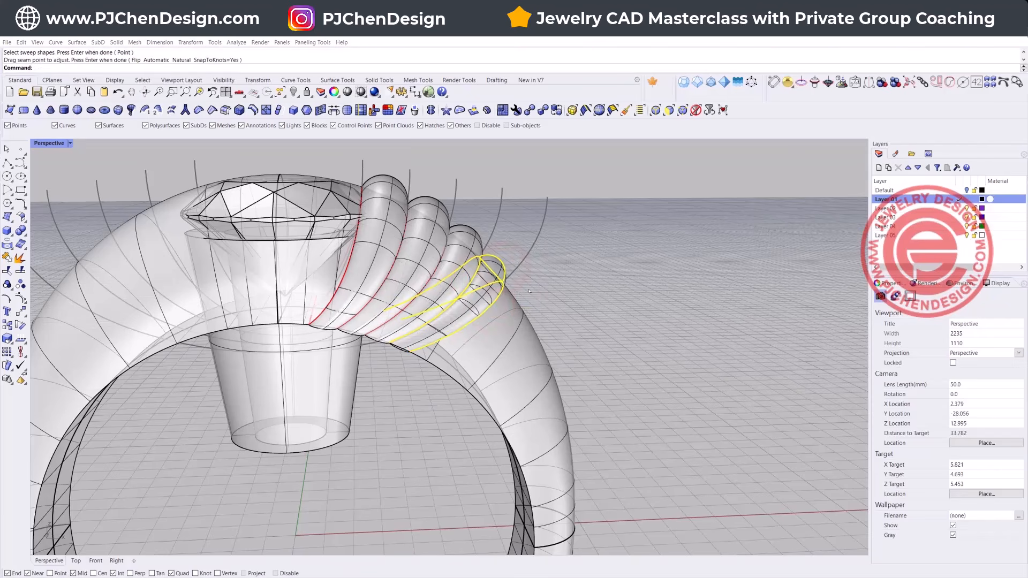
key(Return)
Mirror a copy of the four swept flute halves across the band's lengthwise centreline in the Top view
click(493, 268)
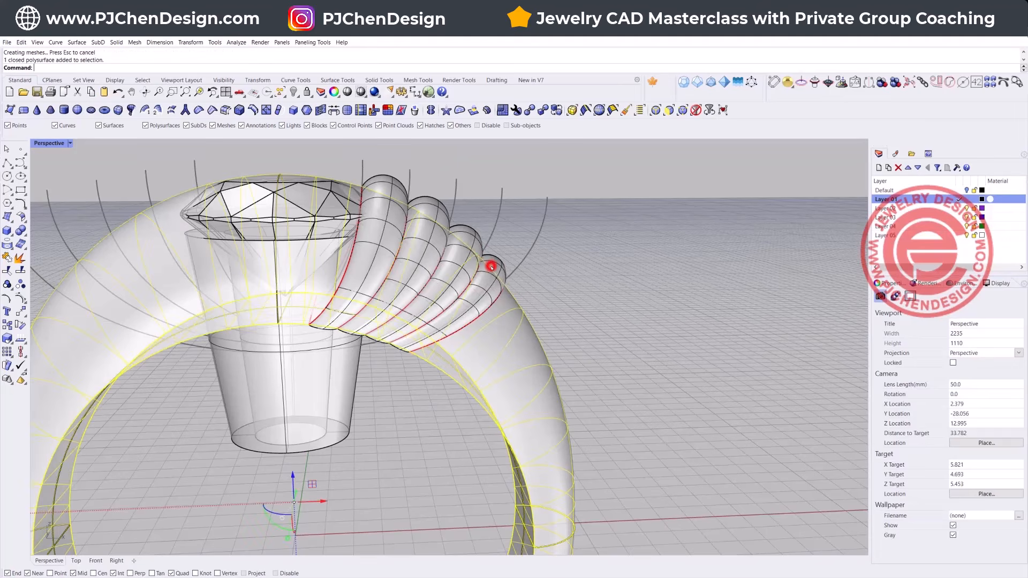
click(475, 241)
shift+click(442, 210)
shift+click(395, 191)
shift+click(494, 261)
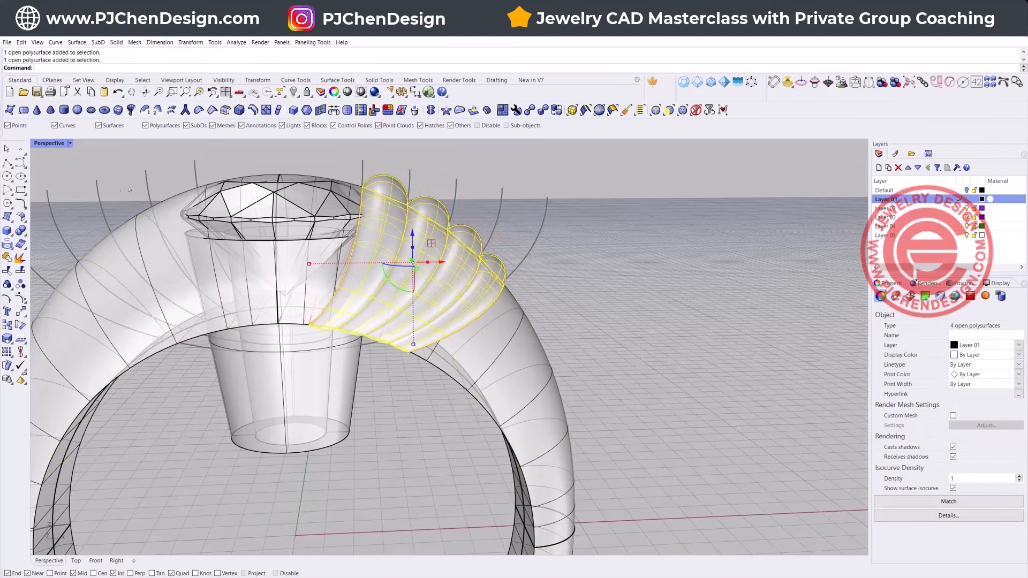
double_click(49, 143)
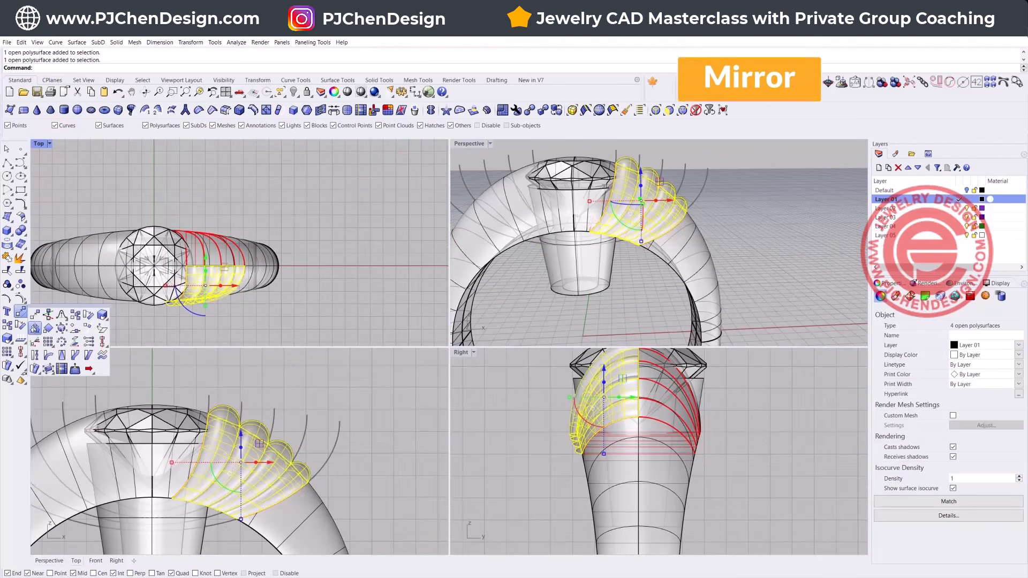
click(33, 325)
click(279, 266)
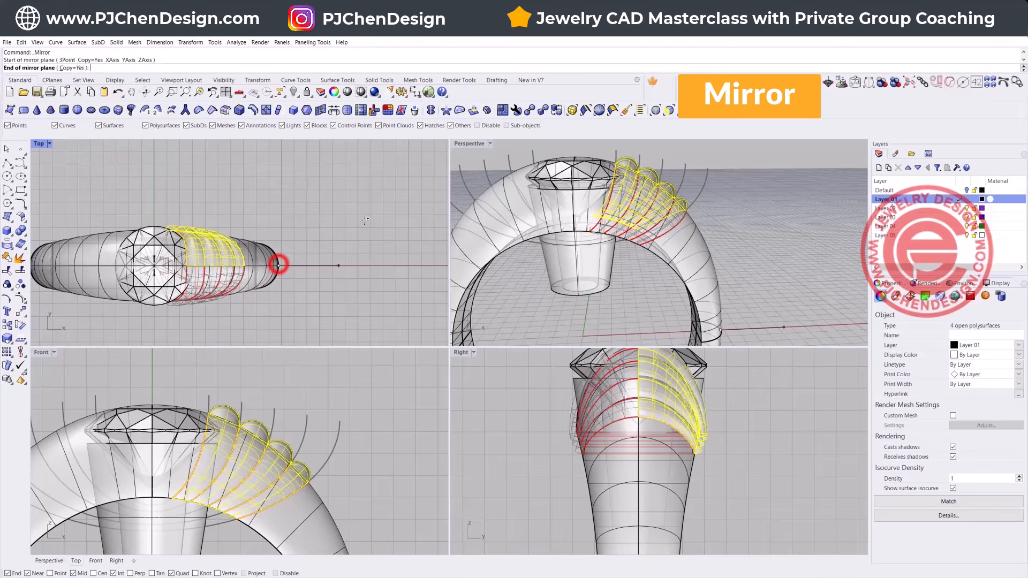
click(375, 211)
Join the original and mirrored flute halves into four continuous flutes and check one by selecting it
scroll(255, 229, up, 3)
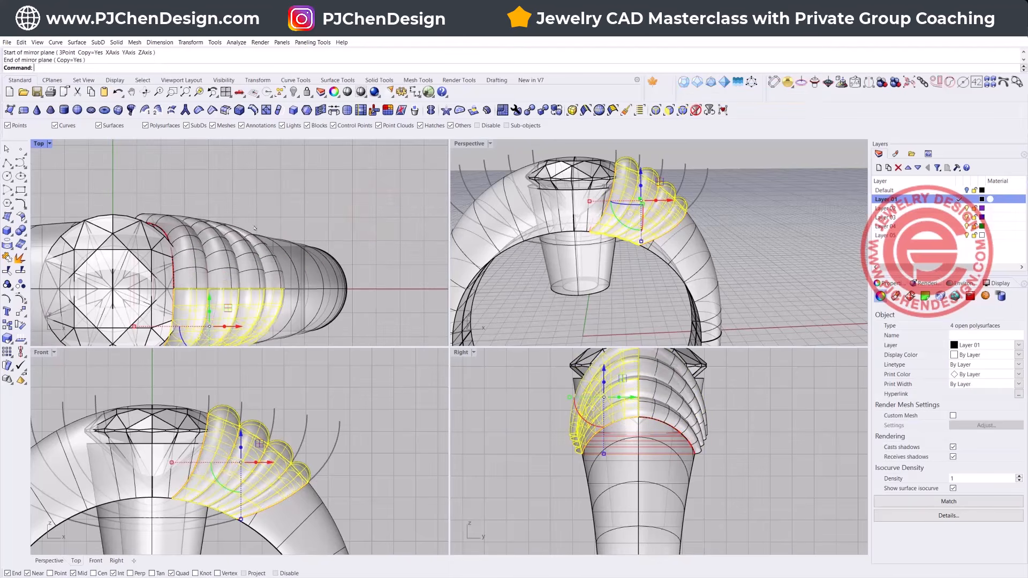
shift+click(241, 229)
shift+click(220, 225)
shift+click(193, 223)
shift+click(151, 218)
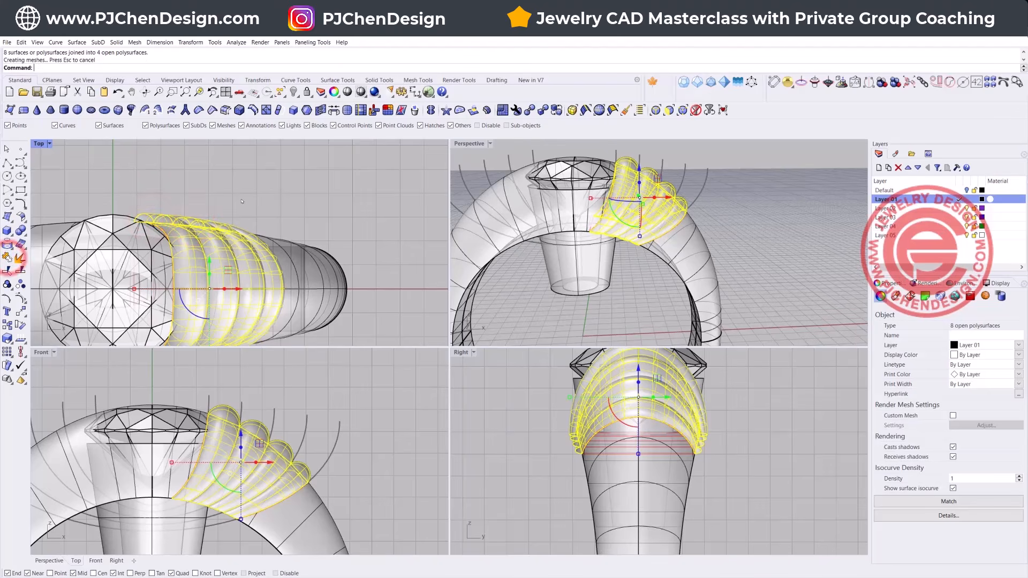
click(275, 179)
click(236, 228)
click(237, 229)
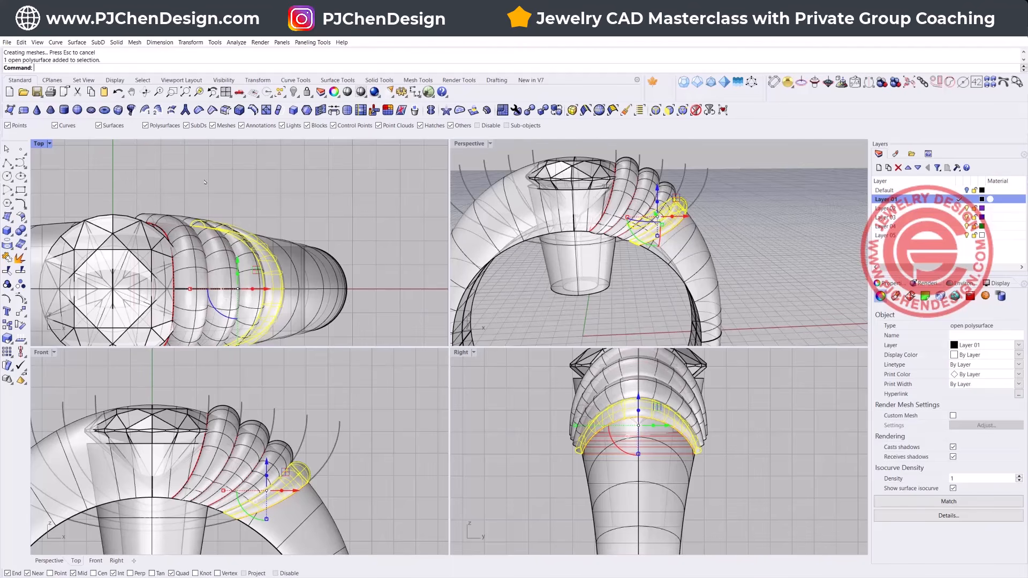
Cap the open ends of all four flutes to make them closed solids
scroll(332, 282, down, 5)
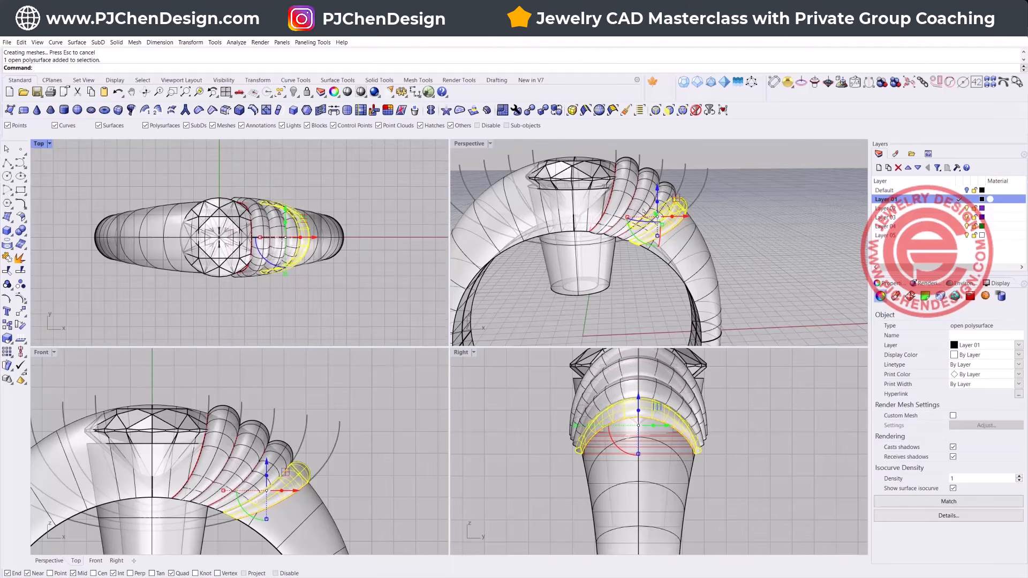
scroll(730, 224, down, 3)
click(731, 224)
right_drag(670, 248, 632, 261)
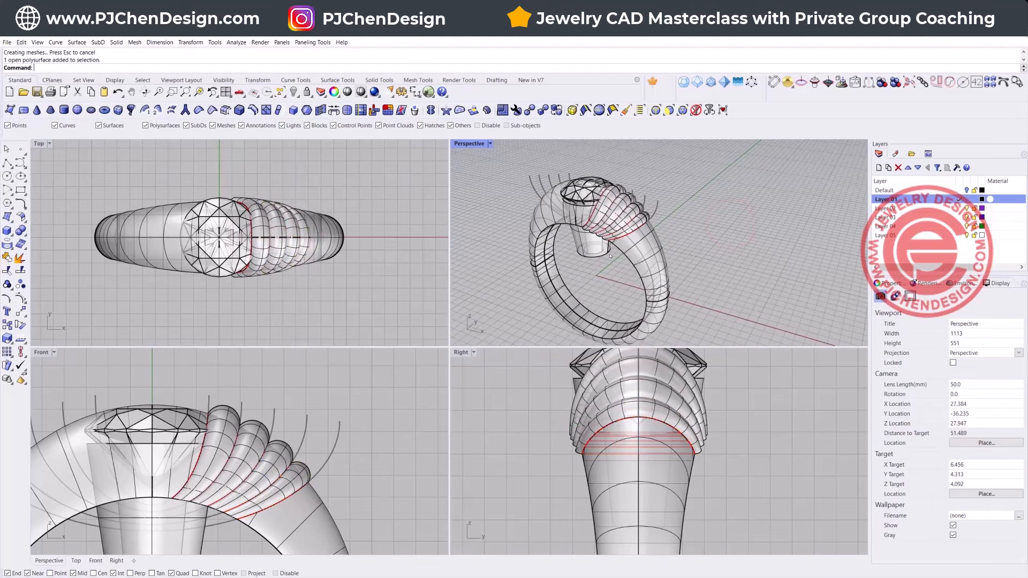
scroll(268, 281, up, 5)
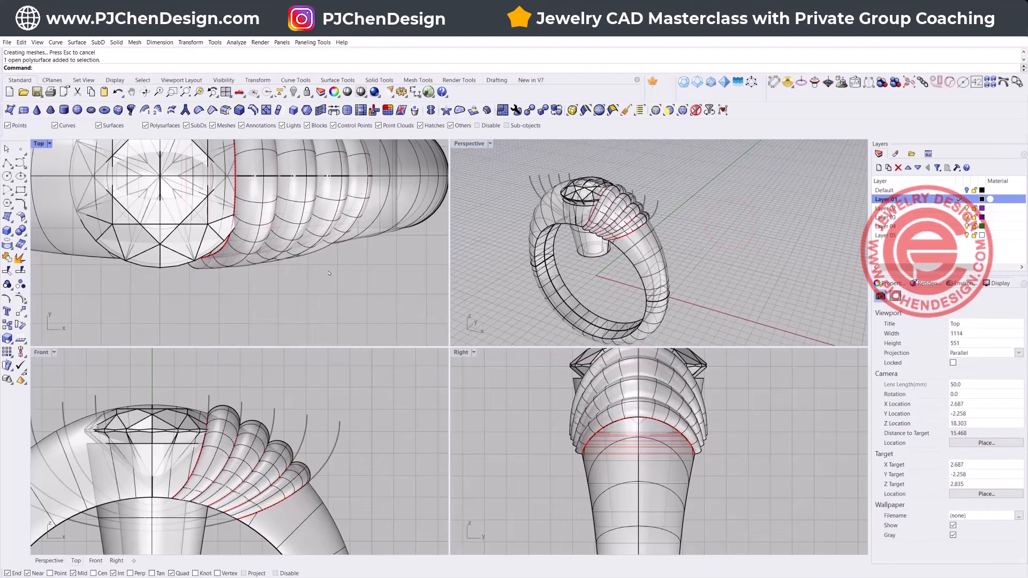
drag(200, 268, 199, 269)
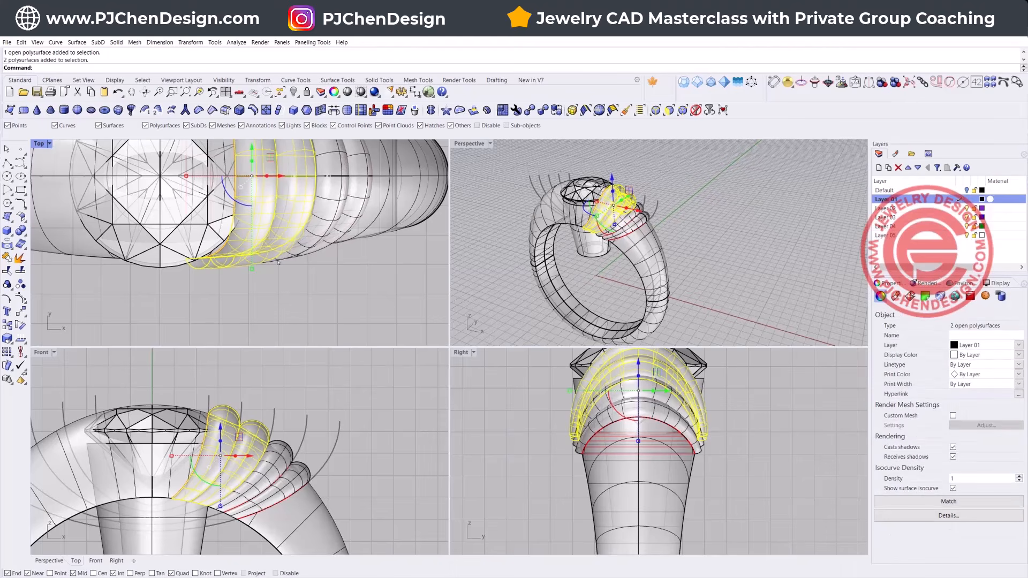
click(279, 258)
click(304, 283)
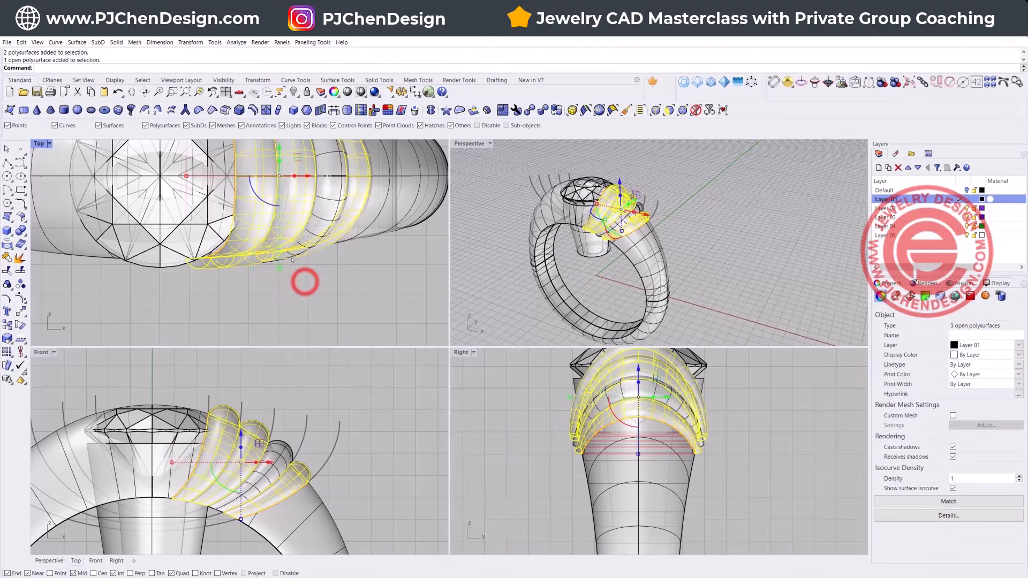
shift+click(290, 257)
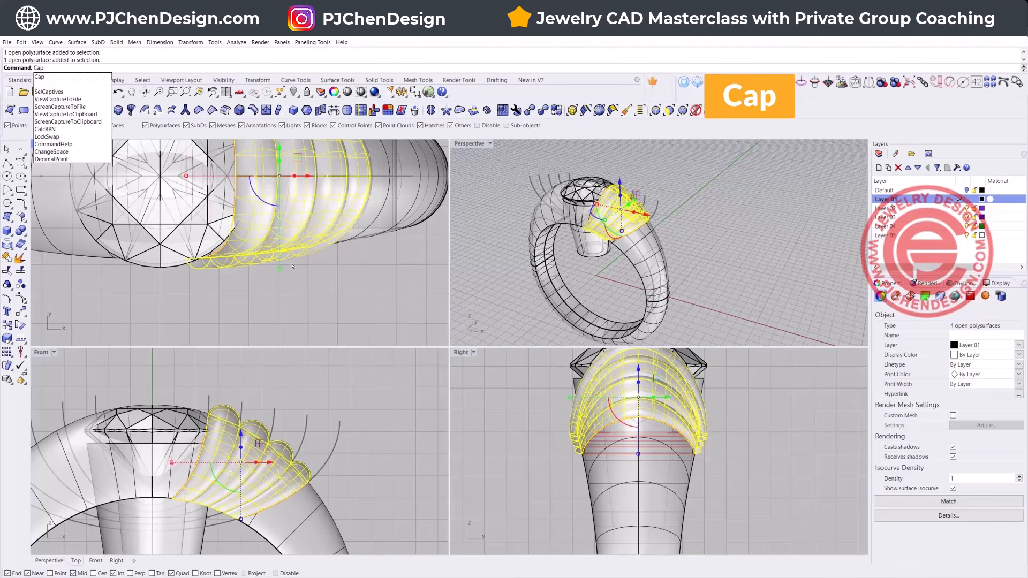
key(Return)
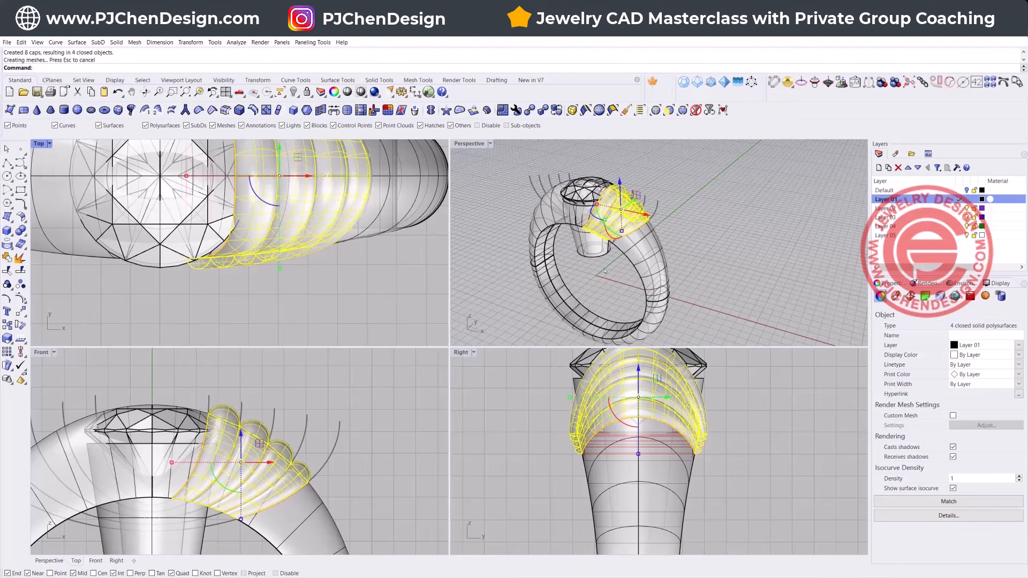
Examine where the four capped flutes meet the band and bezel
click(604, 268)
scroll(608, 235, up, 8)
right_drag(605, 253, 636, 206)
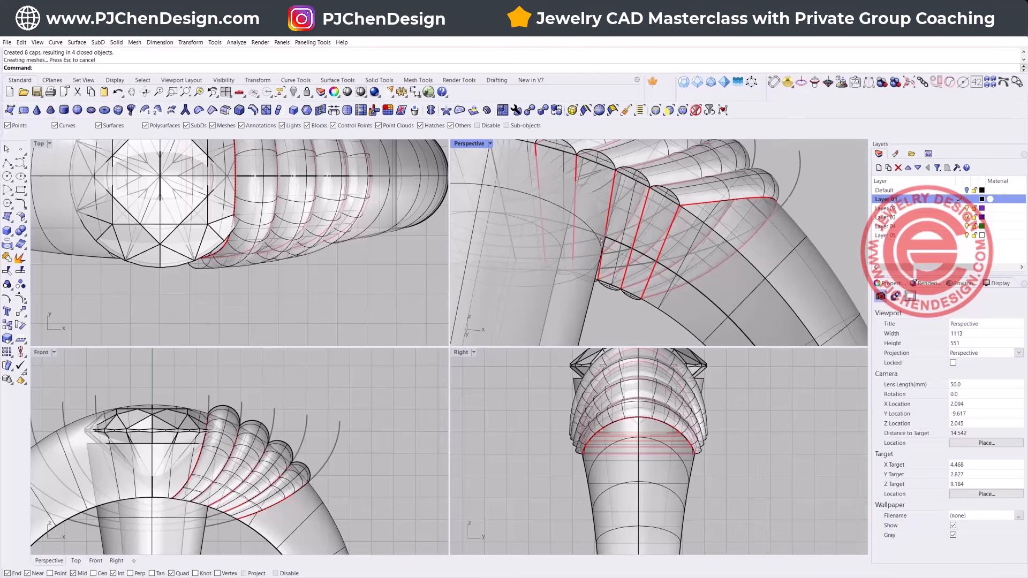
scroll(601, 242, down, 6)
right_drag(600, 241, 598, 266)
click(668, 247)
click(670, 284)
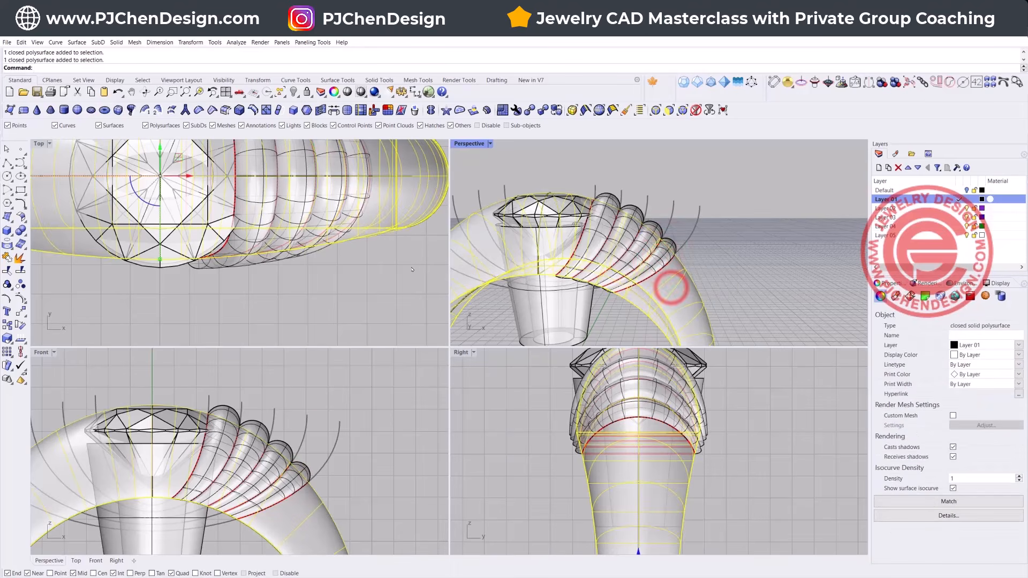
Mirror a copy of the four solid flutes to the opposite shoulder about the vertical axis through the origin (0) in the Front view
click(314, 419)
scroll(314, 419, up, 3)
click(229, 414)
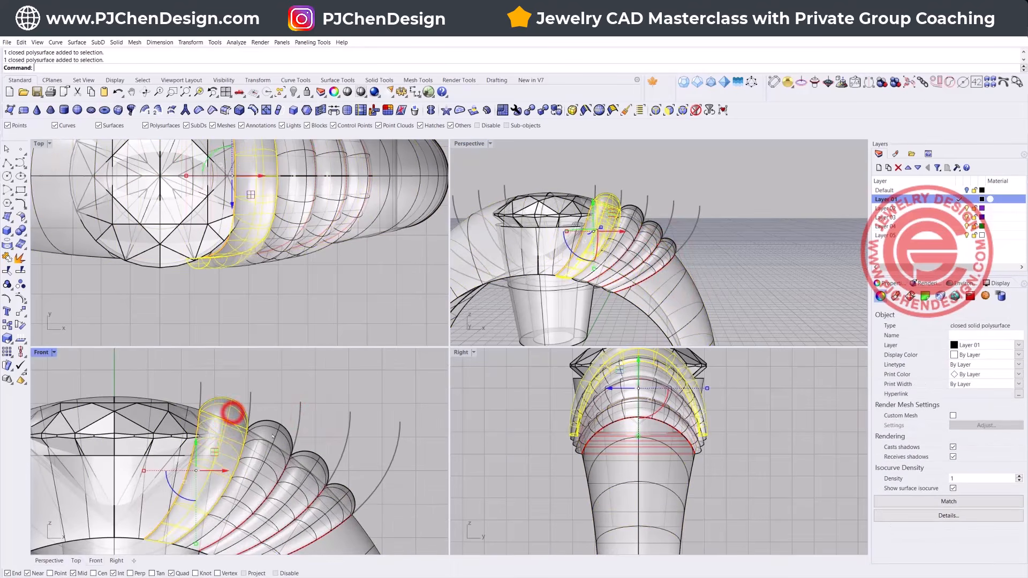
shift+click(276, 431)
shift+click(311, 462)
shift+click(341, 491)
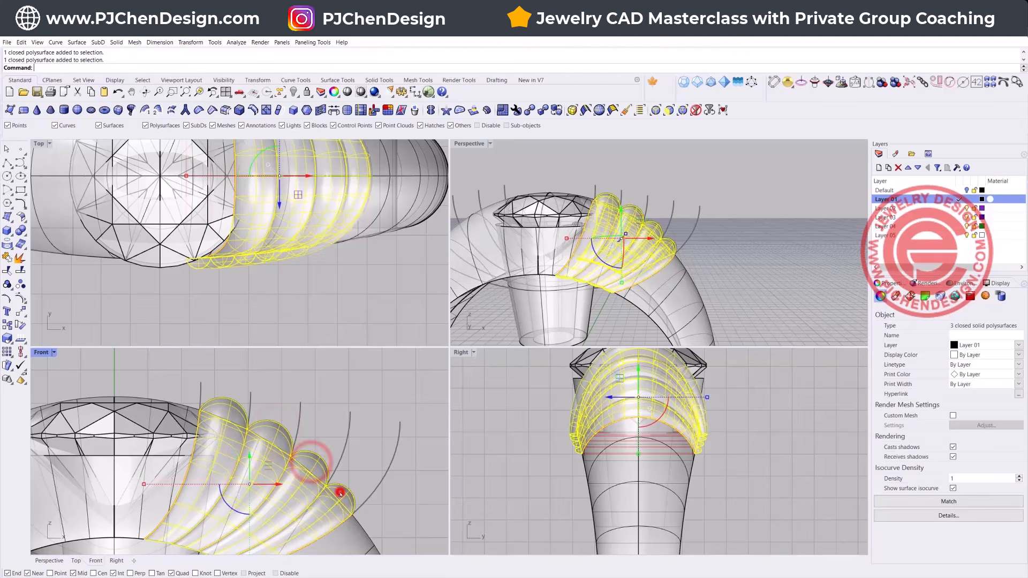
scroll(254, 432, down, 10)
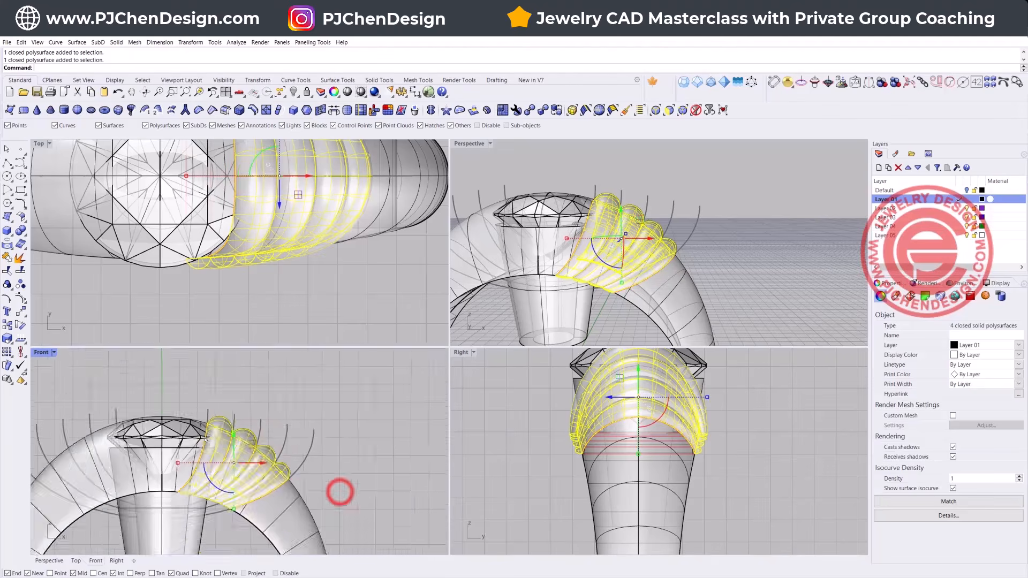
click(22, 312)
click(35, 327)
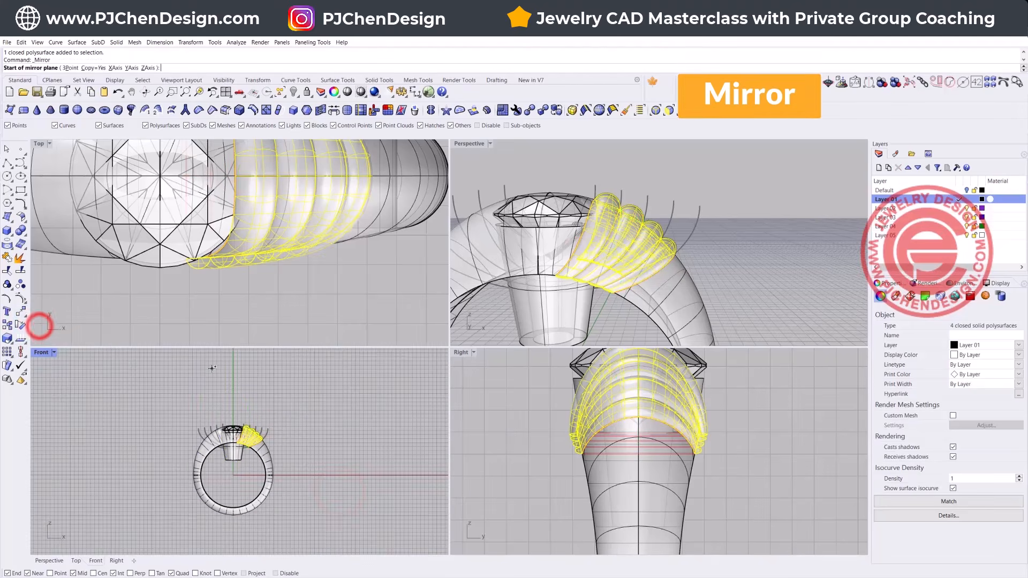
text(0)
key(Return)
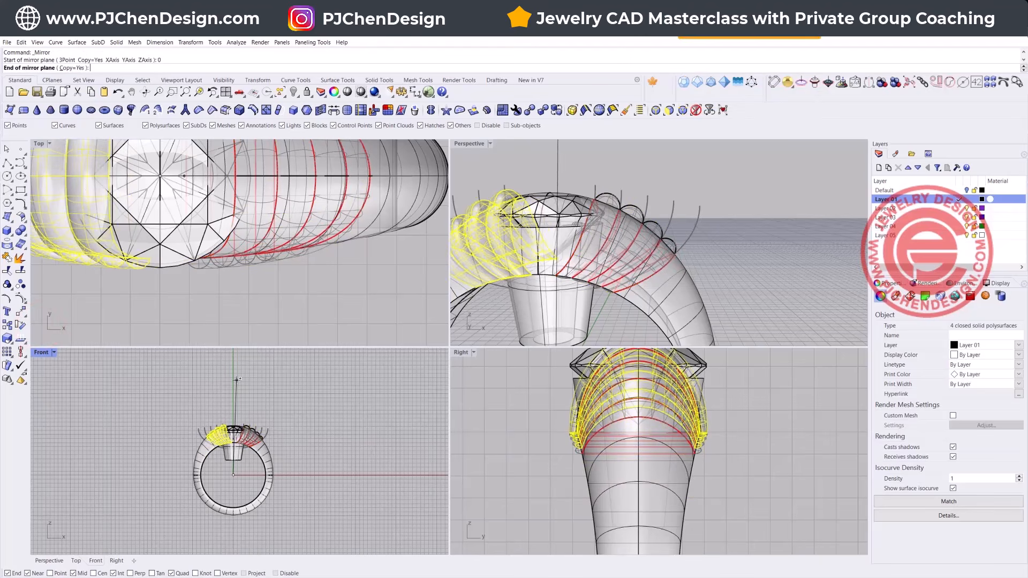
click(236, 380)
click(360, 407)
Inspect the flutes on both shoulders and the band around the gem in an enlarged Perspective view, using Rendered and Ghosted display
right_drag(589, 241, 615, 228)
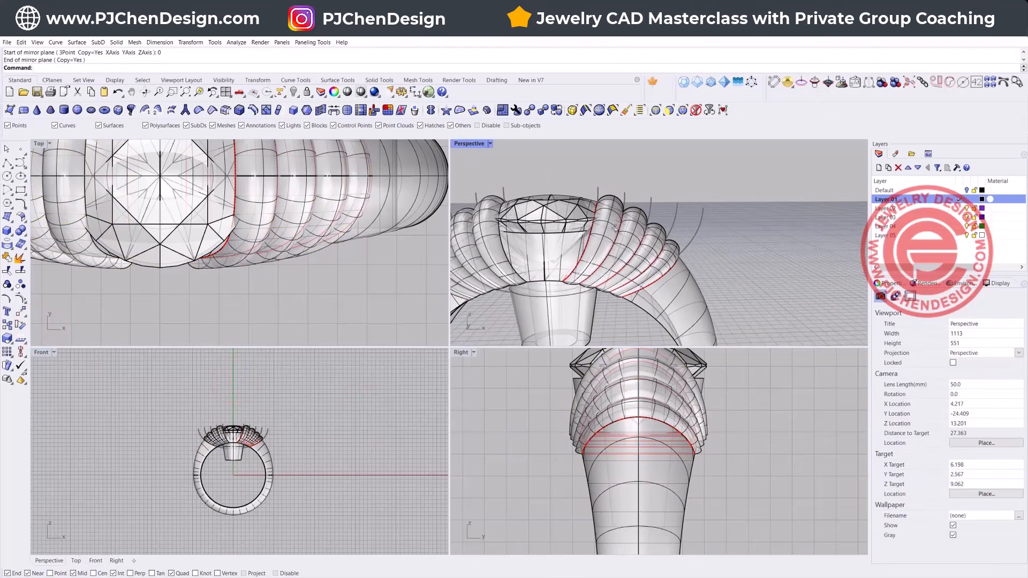
double_click(469, 144)
right_drag(460, 257, 344, 339)
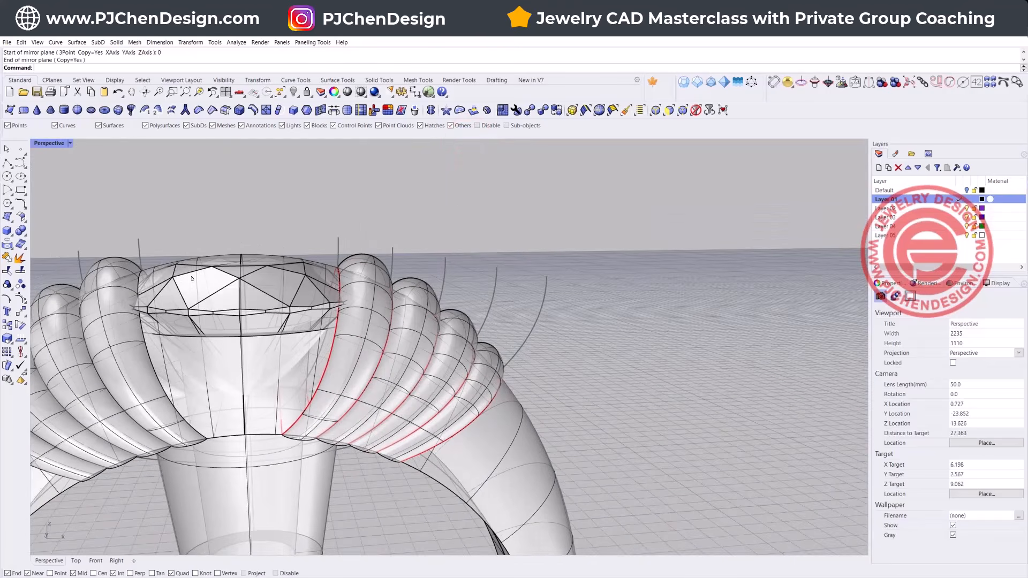
click(69, 143)
click(54, 196)
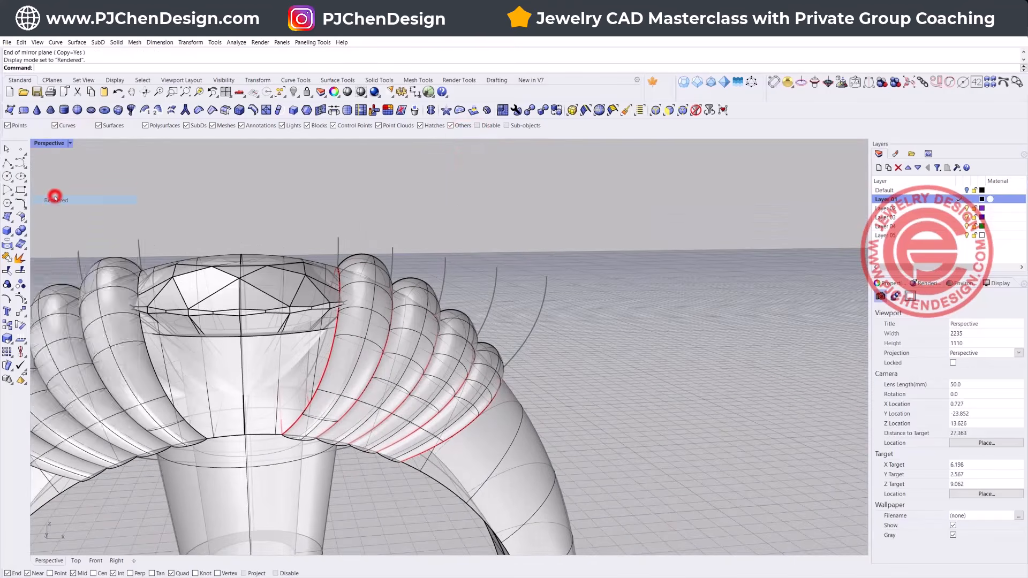
click(256, 258)
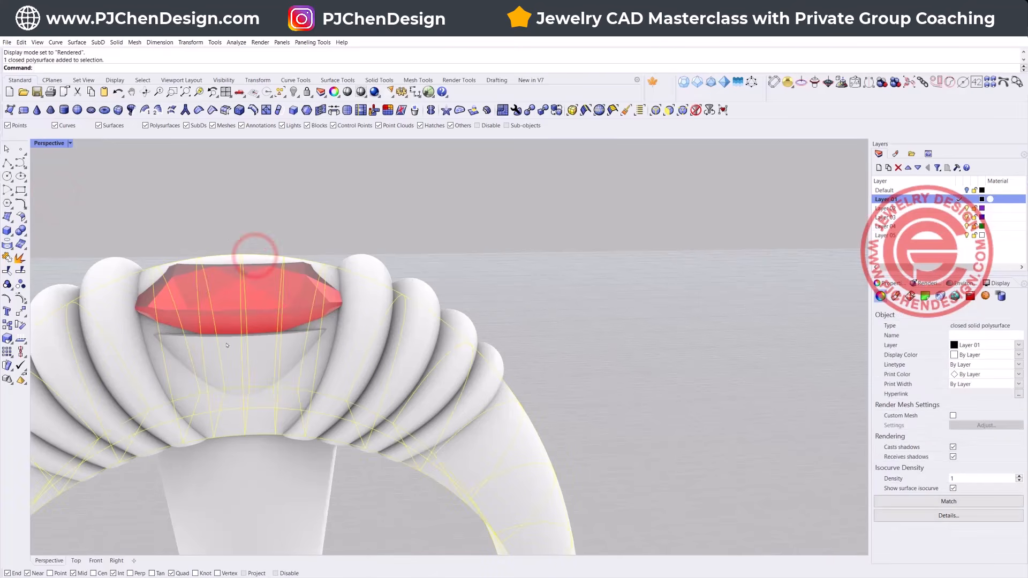
click(70, 143)
click(60, 207)
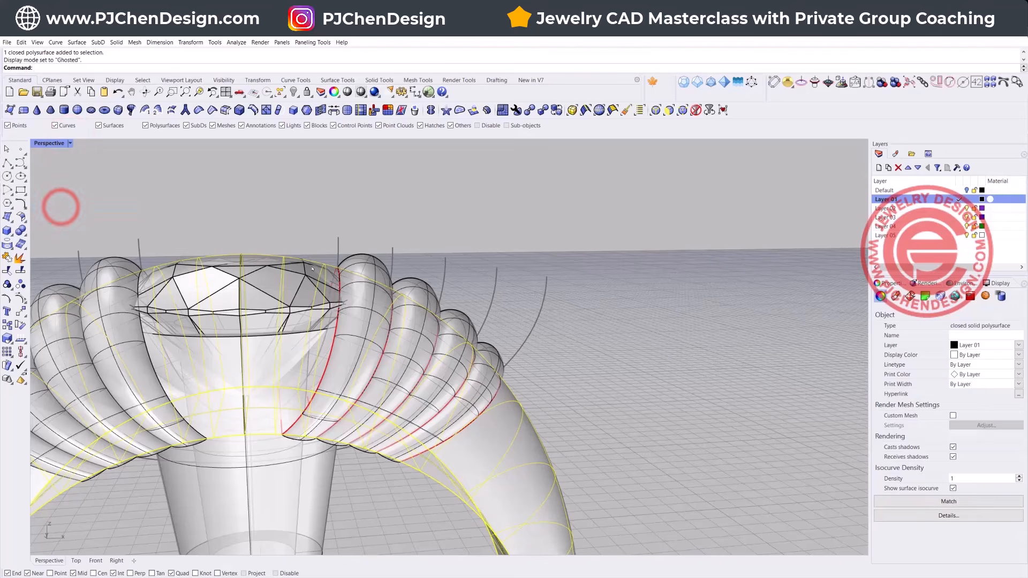
double_click(59, 143)
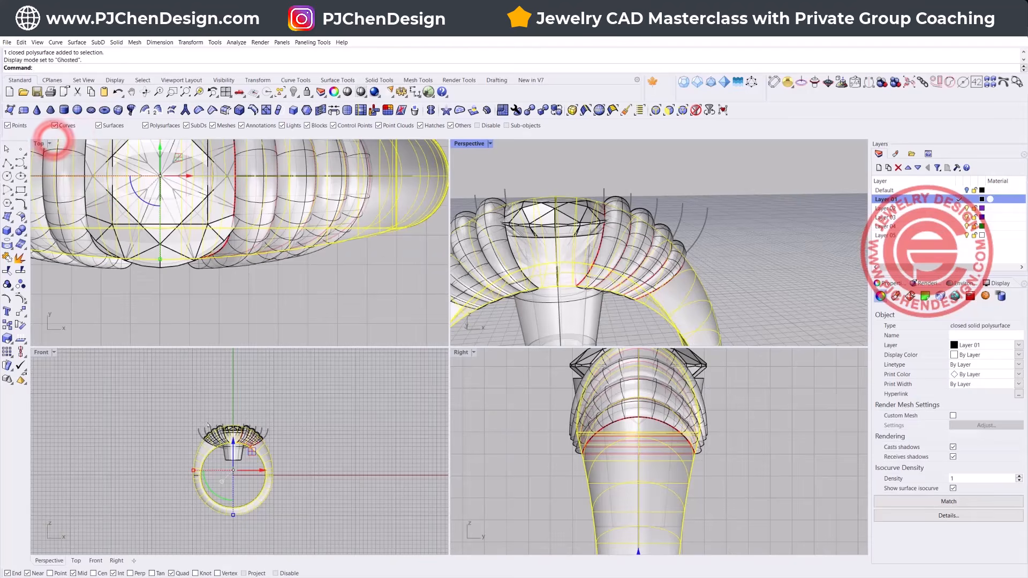
Trim away the part of the band covering the gem in the Front view, using the innermost U-shaped curve as the cutter
double_click(46, 353)
scroll(46, 354, up, 5)
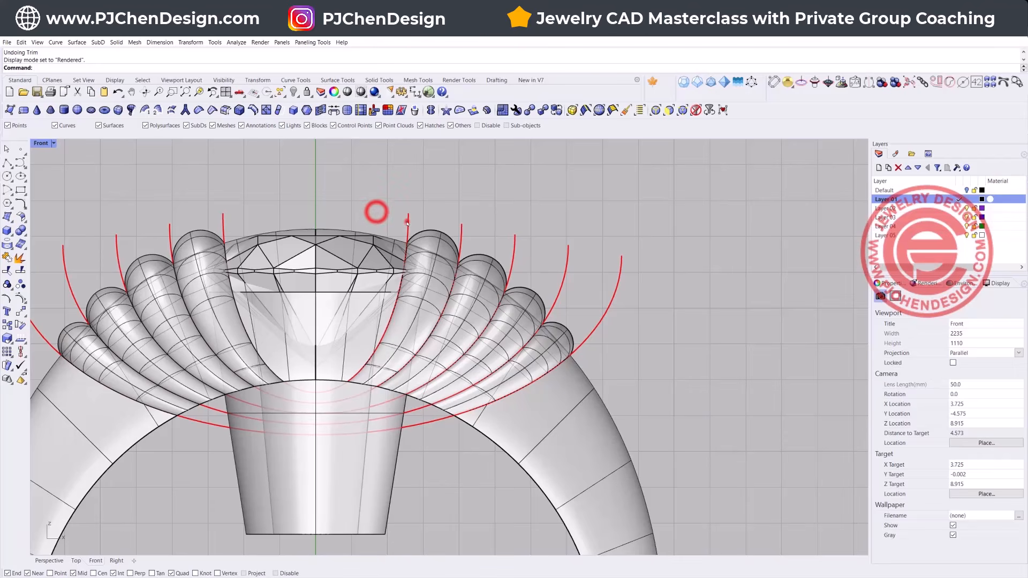
click(406, 221)
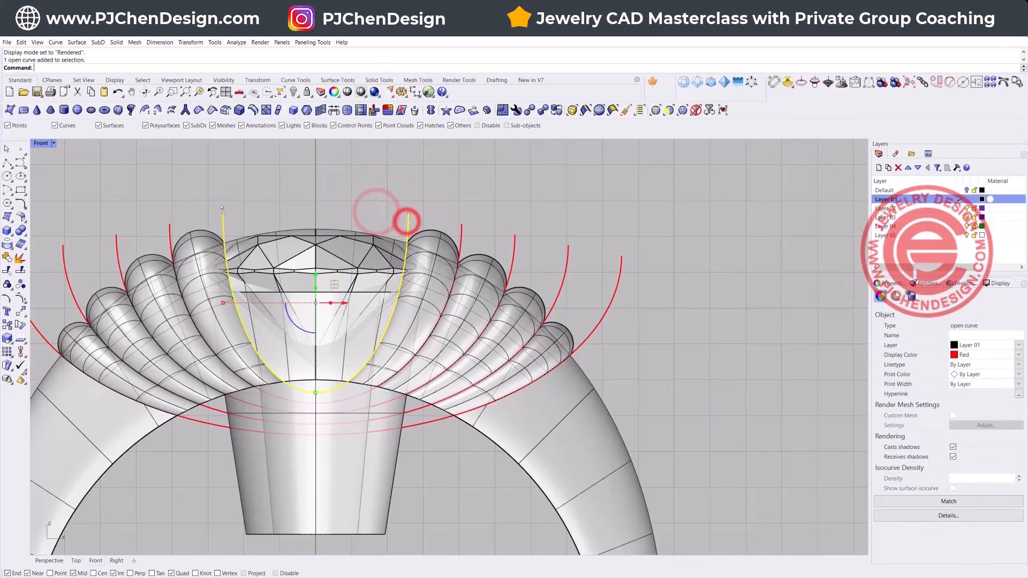
click(7, 269)
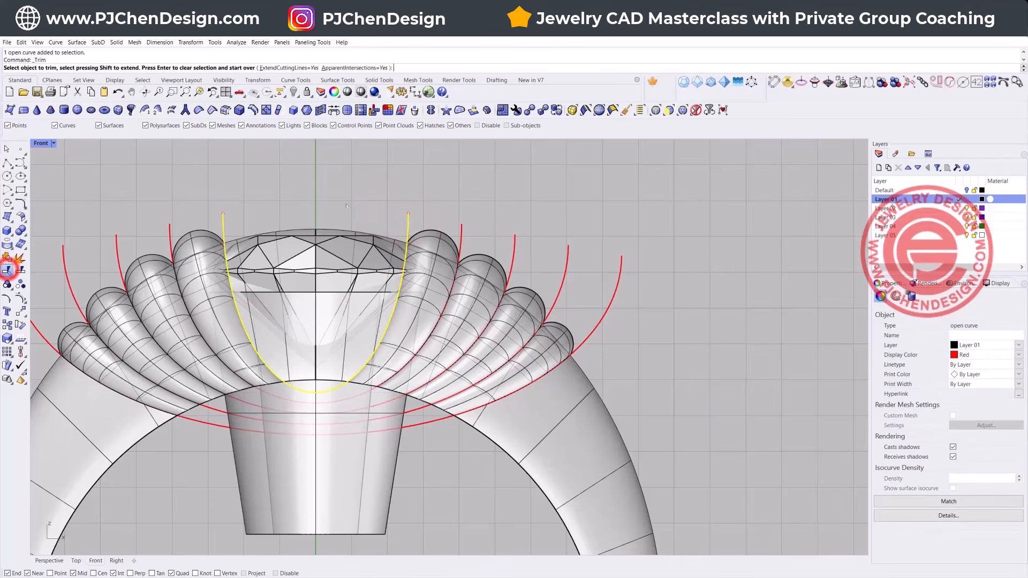
click(331, 230)
right_click(342, 200)
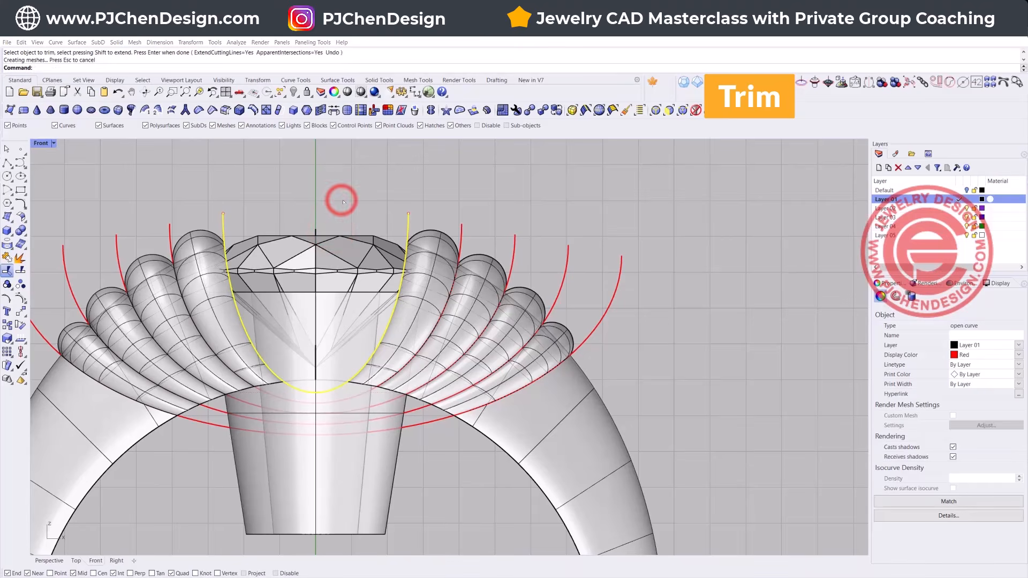
click(519, 332)
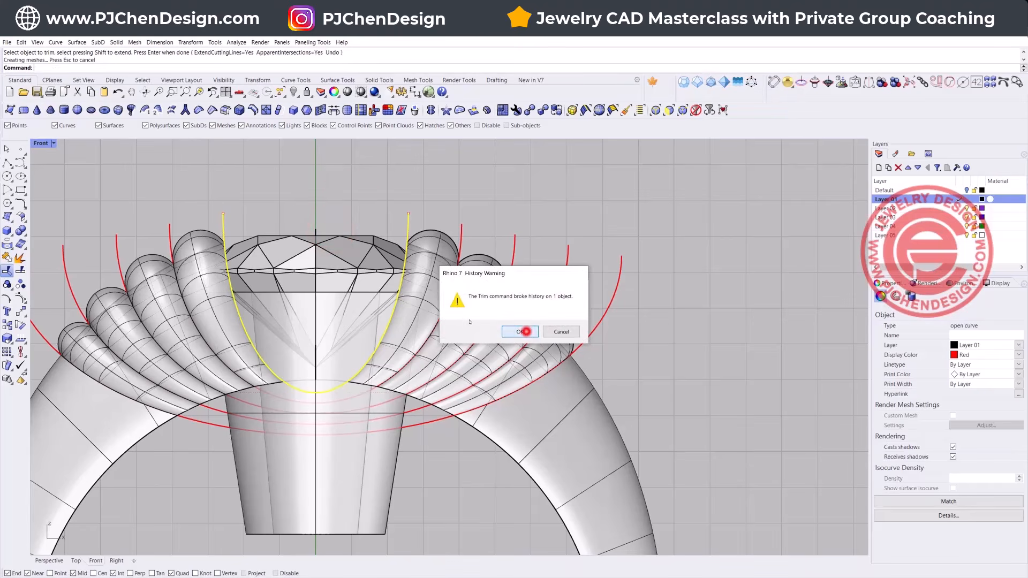
double_click(41, 143)
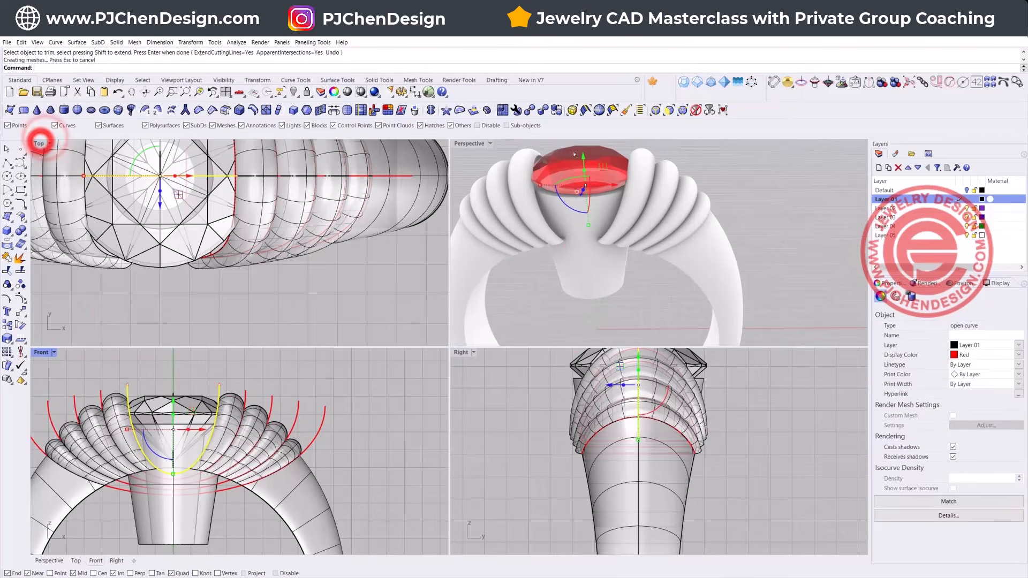
Extrude the innermost U-shaped curve in the Top view into a surface extending past both sides of the band
right_drag(616, 299, 660, 234)
scroll(704, 240, up, 5)
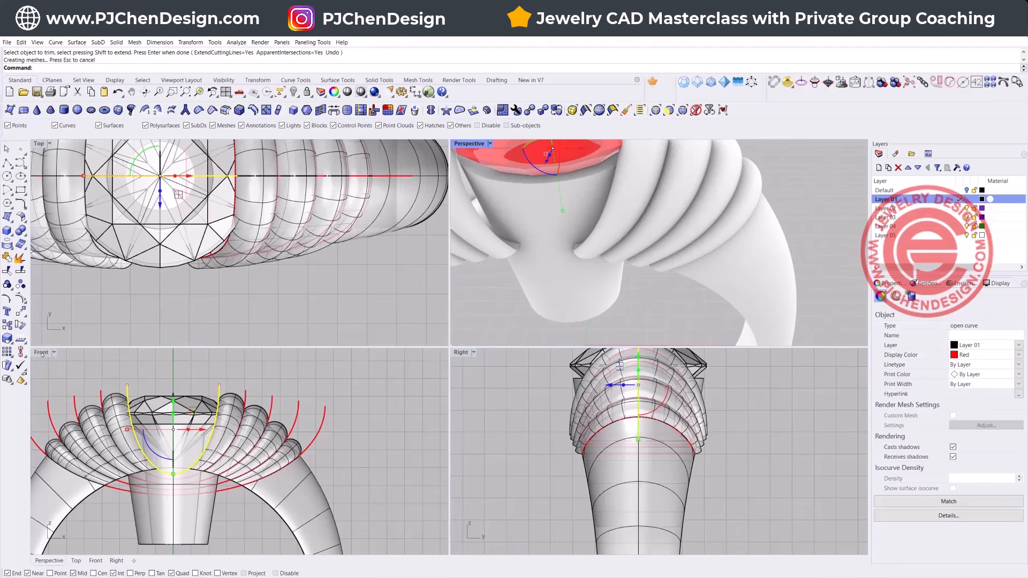
scroll(174, 217, down, 4)
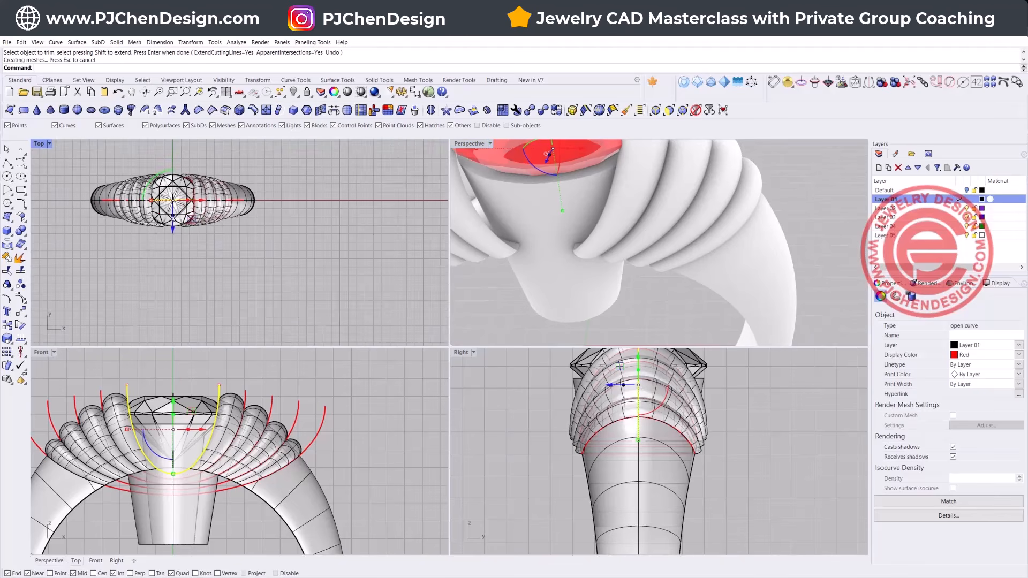
drag(173, 216, 173, 302)
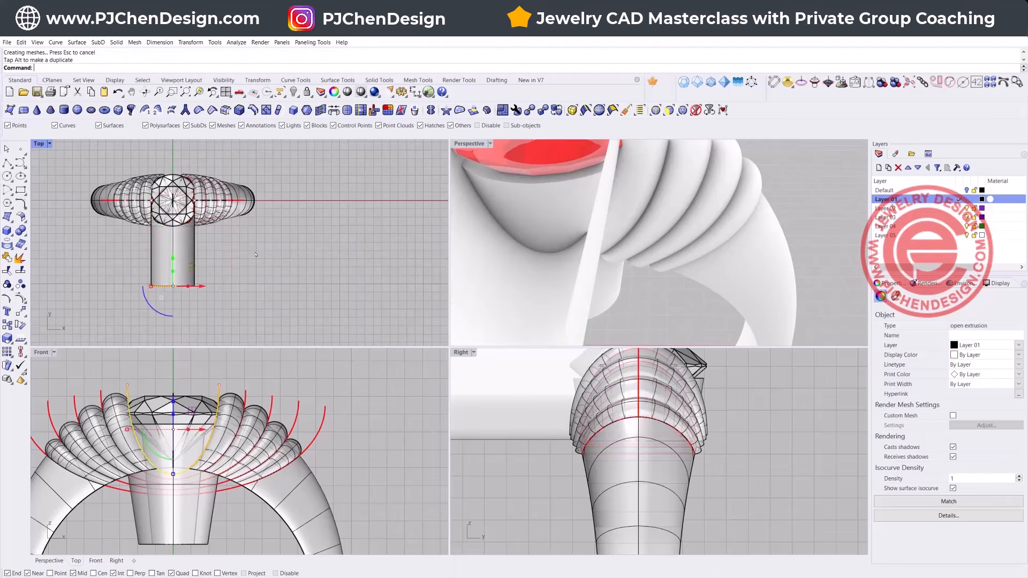
click(290, 242)
click(173, 257)
drag(174, 216, 177, 166)
click(340, 211)
Trim off the portions of the extruded U-shaped surface that lie outside the band, using the band as the cutter
scroll(67, 221, up, 4)
click(131, 168)
right_drag(124, 222, 78, 241)
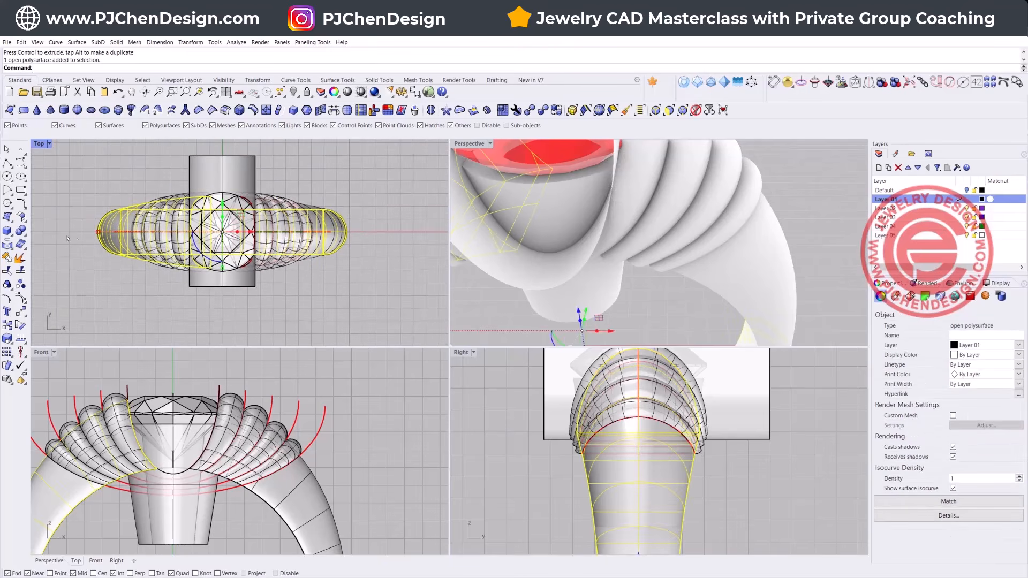
click(7, 271)
click(243, 164)
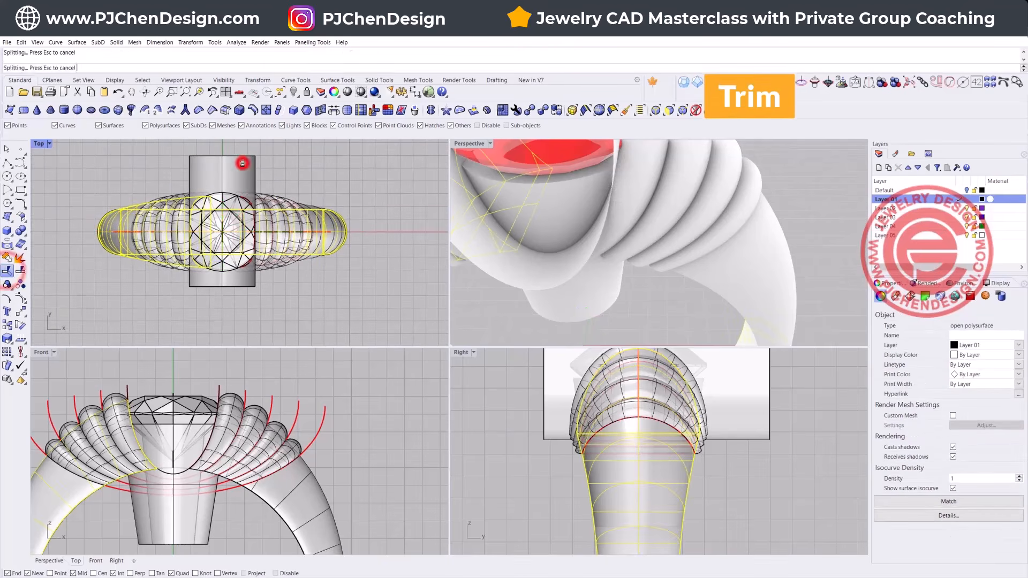
right_click(356, 308)
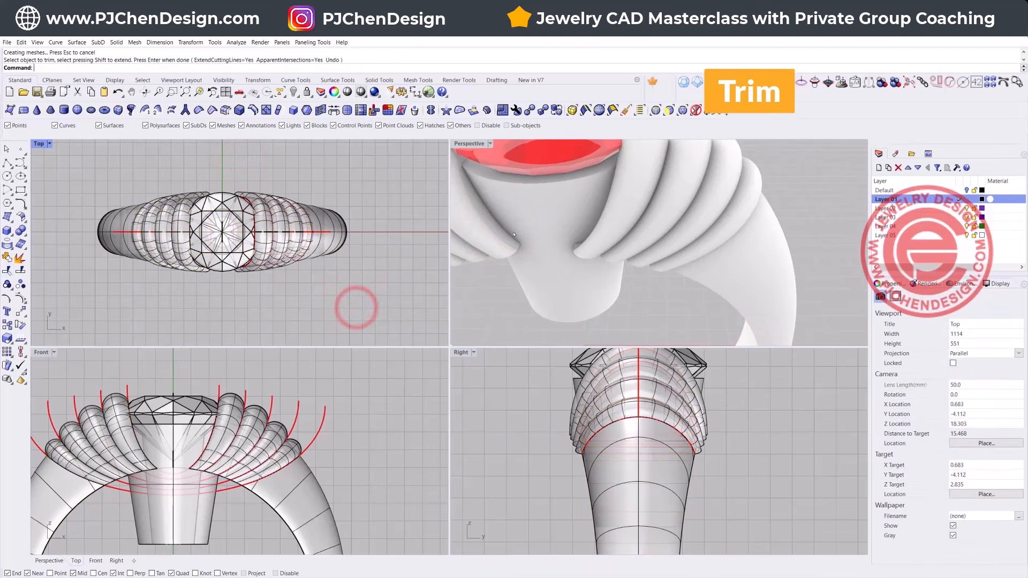
Join the trimmed surfaces with the band and check the result by selecting the band
click(506, 237)
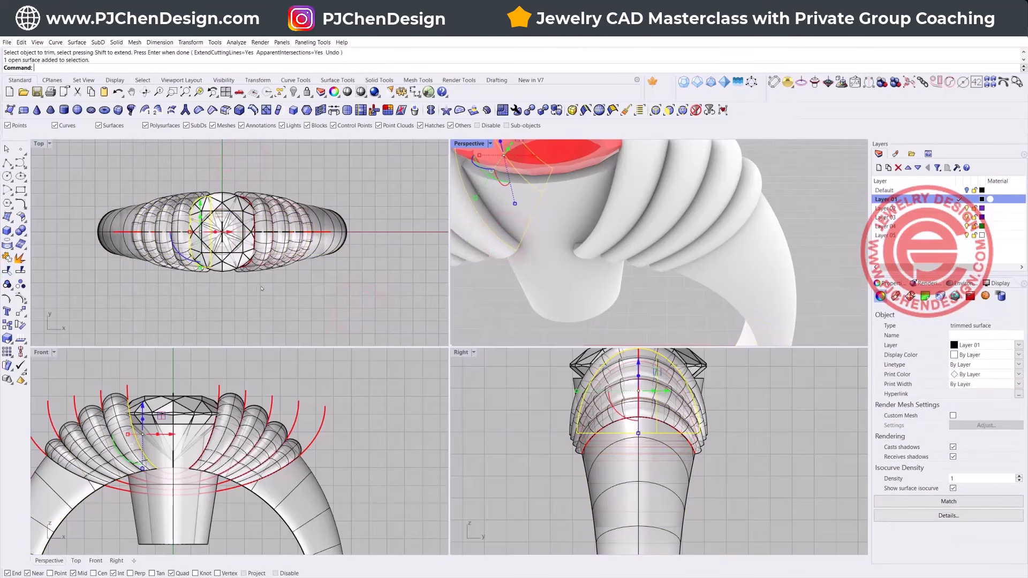
scroll(280, 285, down, 3)
drag(313, 309, 313, 309)
drag(94, 179, 372, 323)
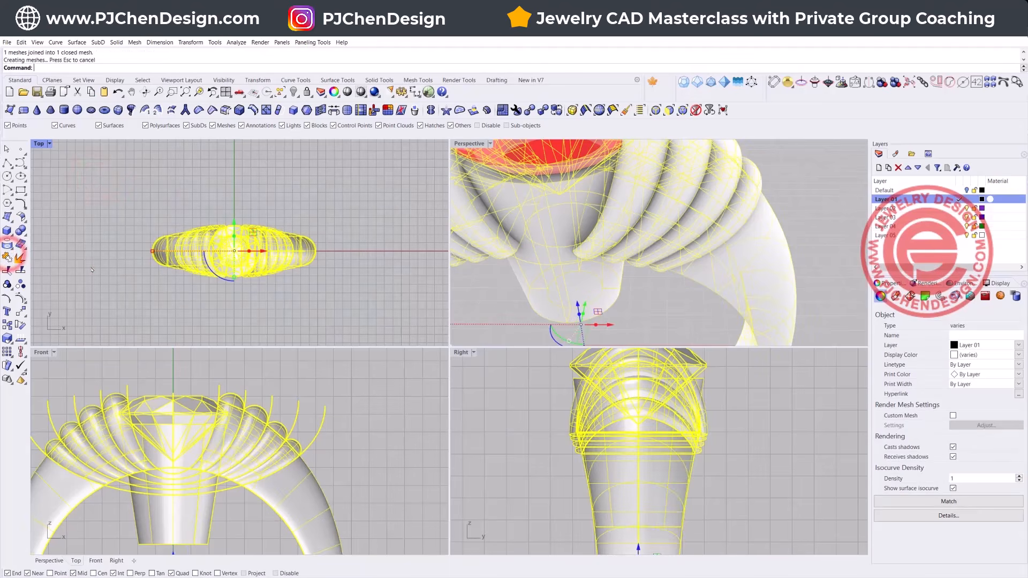
click(90, 268)
scroll(627, 242, down, 6)
click(690, 260)
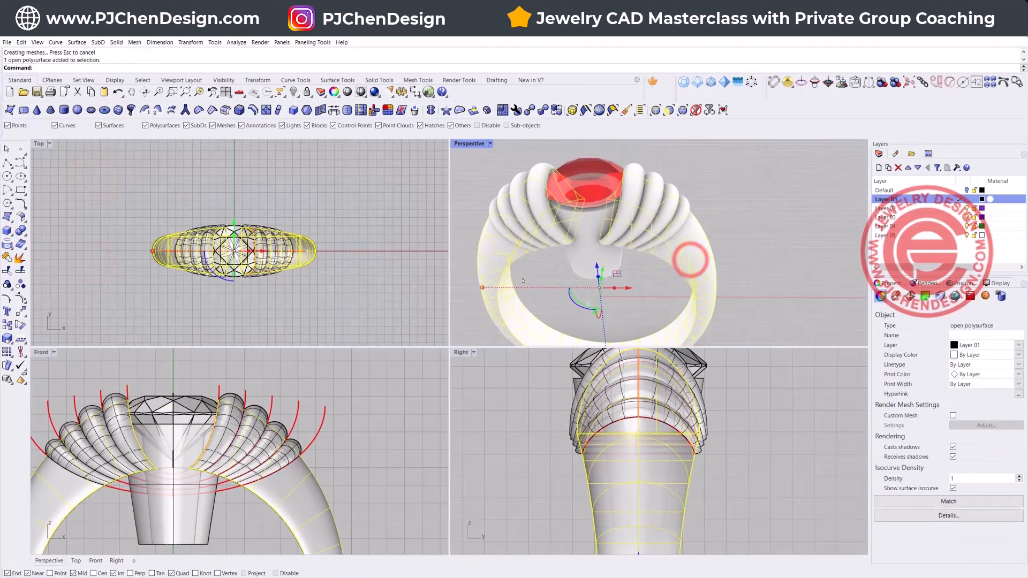
Extrude the finger-hole circle to both sides as a solid cylinder reaching past the ring's width
click(390, 283)
right_drag(227, 489, 225, 438)
click(254, 446)
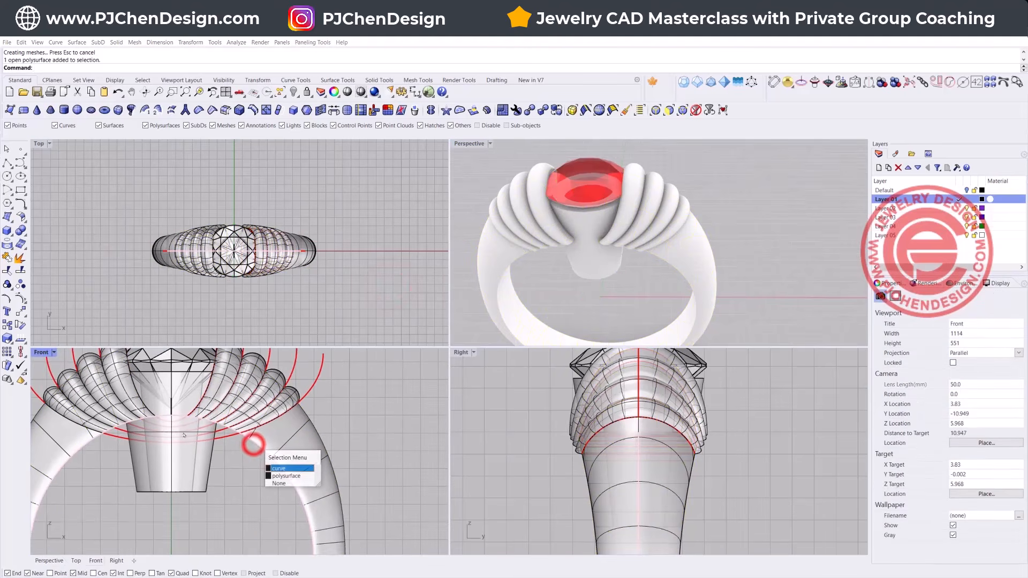
click(289, 469)
double_click(38, 350)
scroll(385, 336, down, 8)
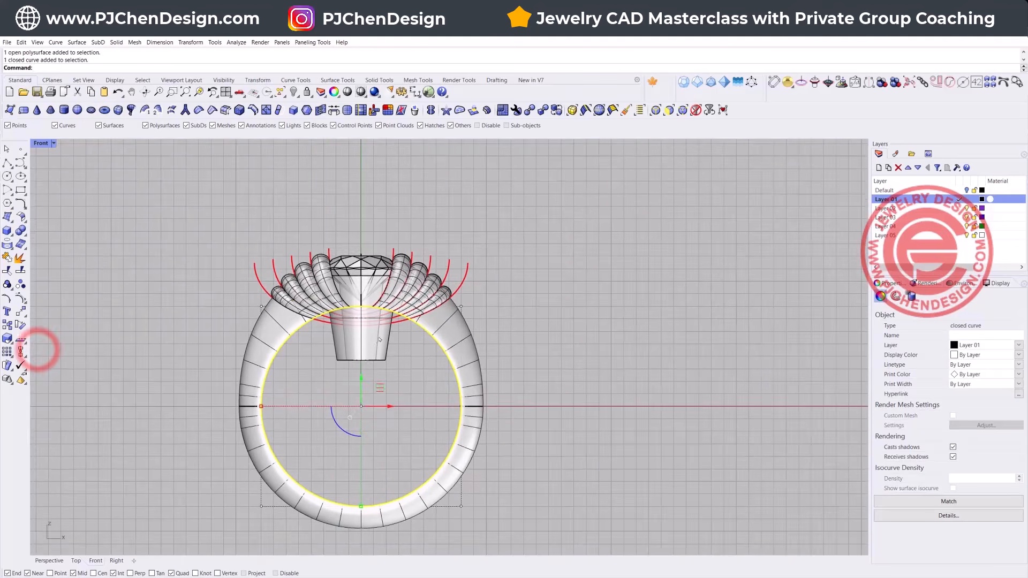
right_drag(385, 336, 323, 351)
double_click(35, 145)
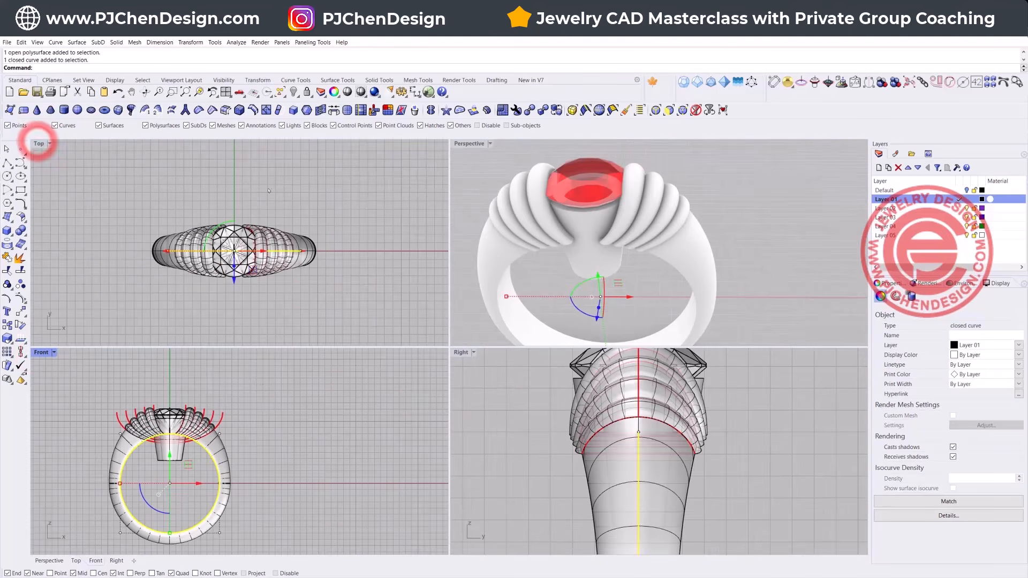
scroll(244, 241, down, 3)
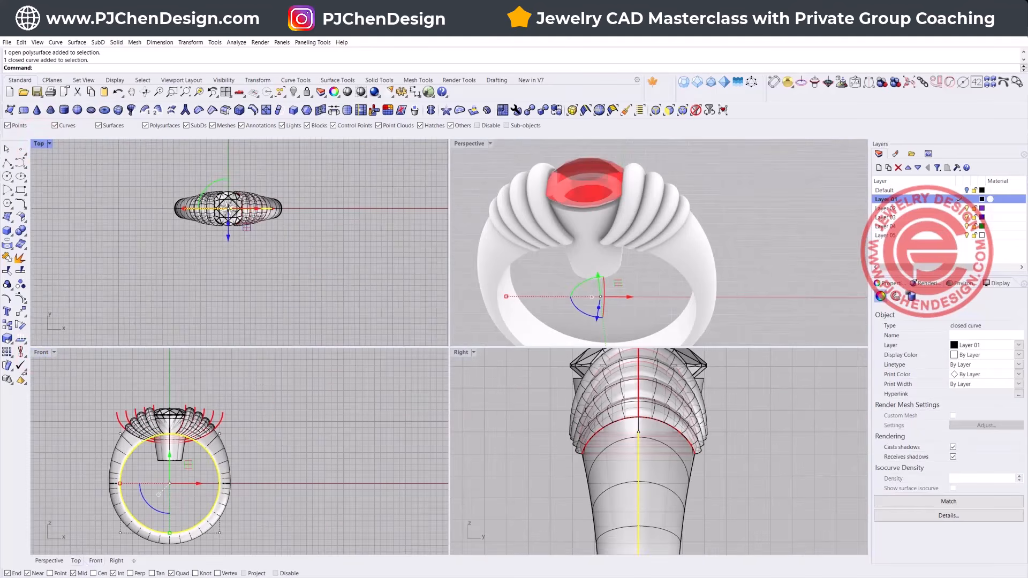
click(116, 42)
mouse_move(152, 188)
click(235, 186)
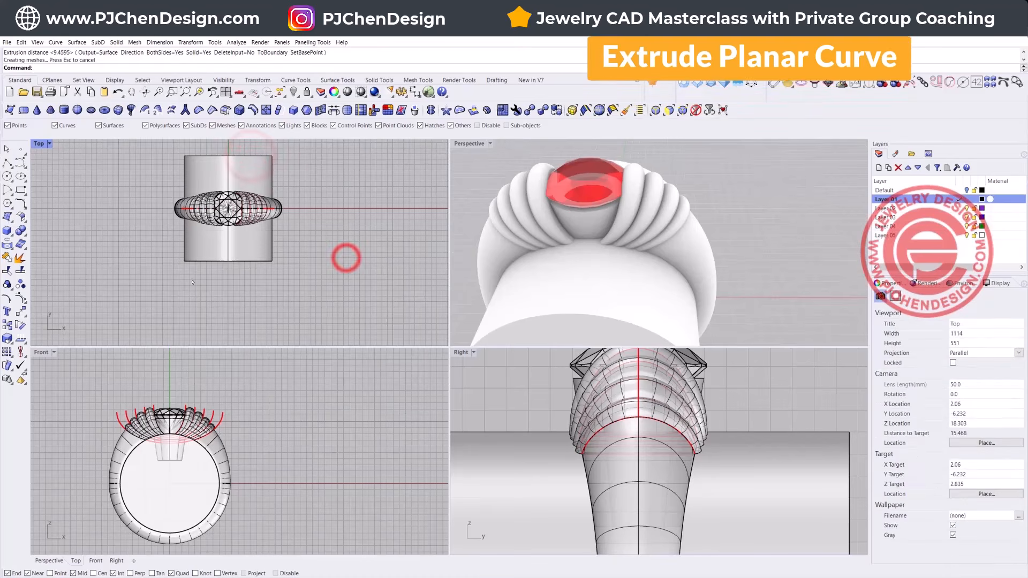
Subtract the finger-hole cylinder from the tapered bezel with Boolean Difference
click(20, 230)
click(47, 233)
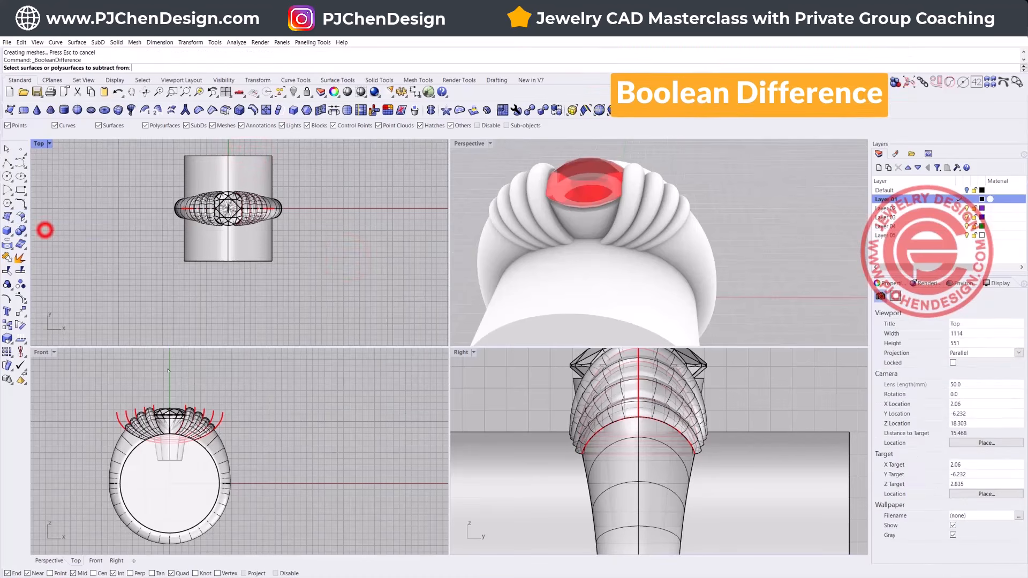
click(190, 441)
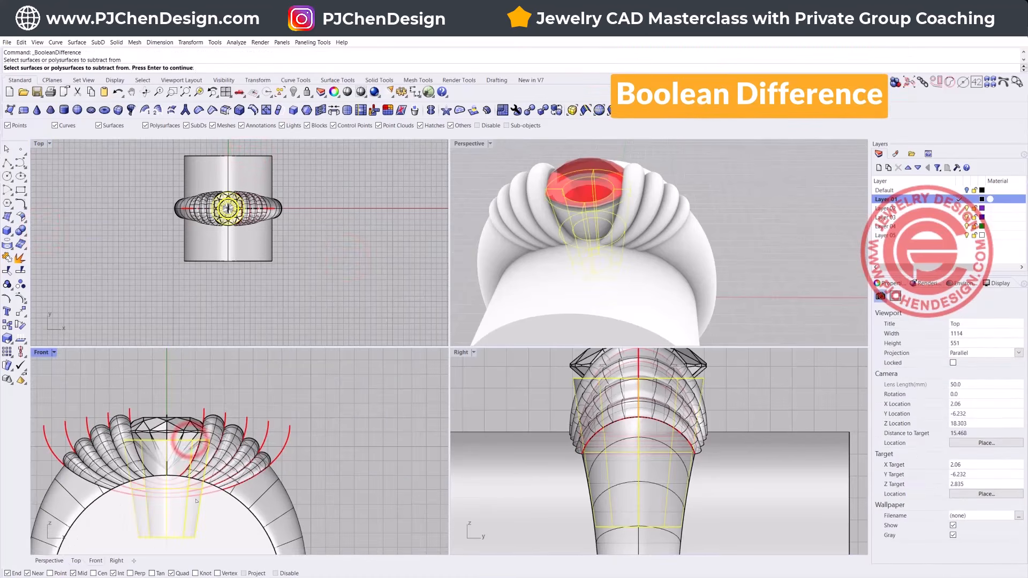
key(Return)
click(213, 514)
key(Return)
right_drag(604, 194, 629, 209)
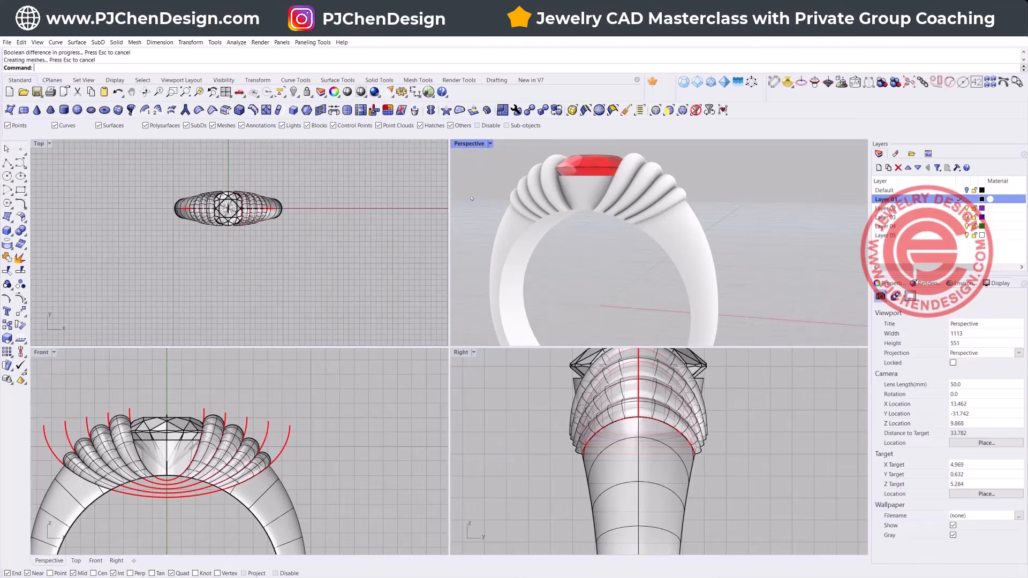
Fillet the bezel's rim edge below the gem with a radius of 0.2
scroll(606, 190, up, 10)
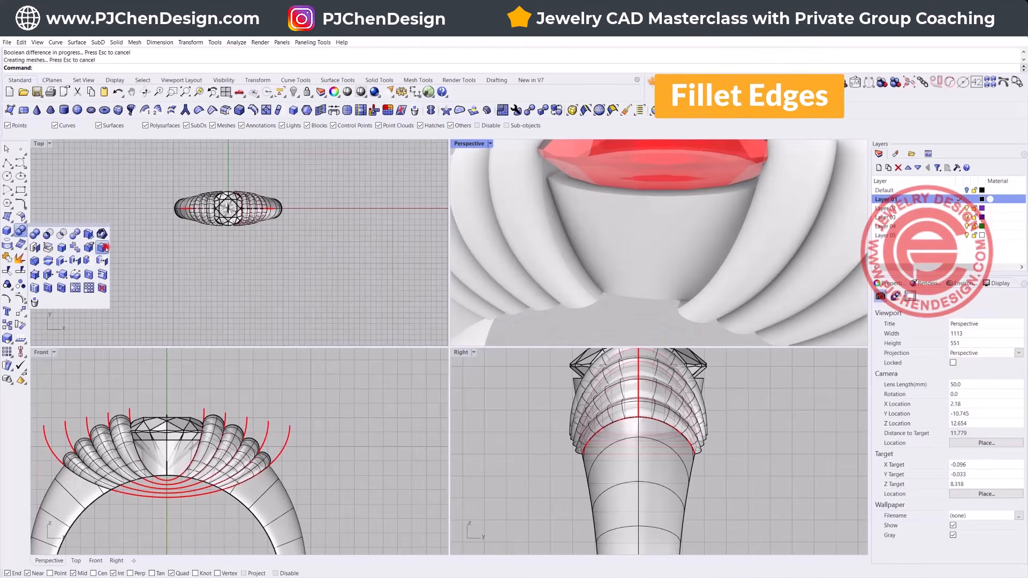
click(20, 230)
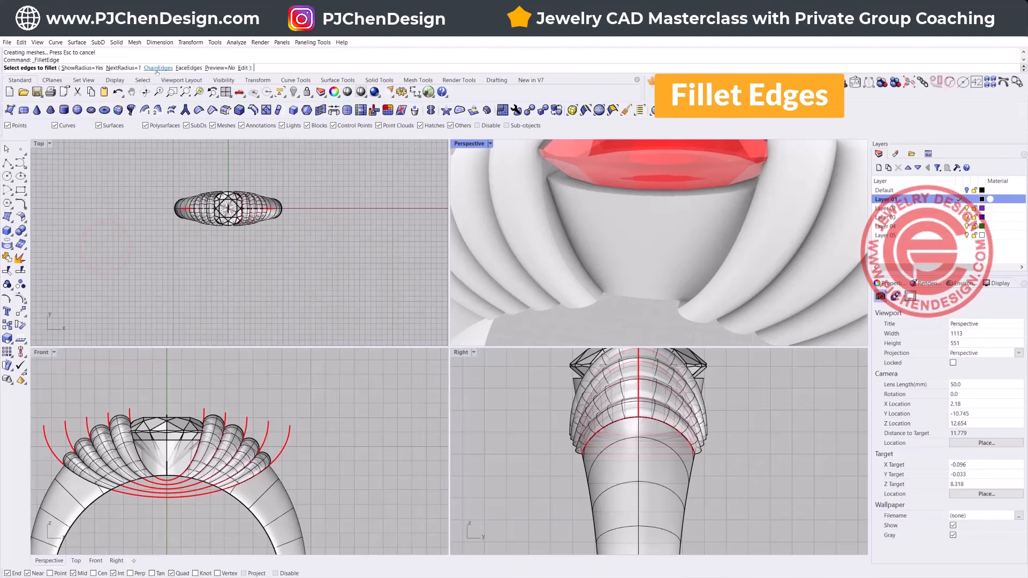
click(127, 68)
text(0.2)
key(Return)
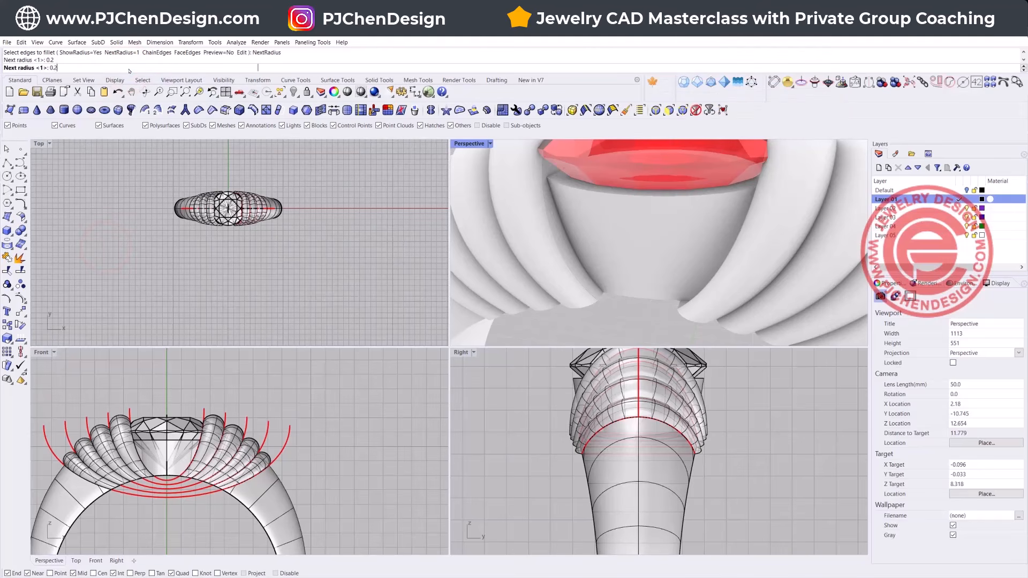
click(625, 188)
key(Return)
key(Return)
right_drag(626, 225, 629, 259)
scroll(625, 210, down, 14)
scroll(628, 256, up, 5)
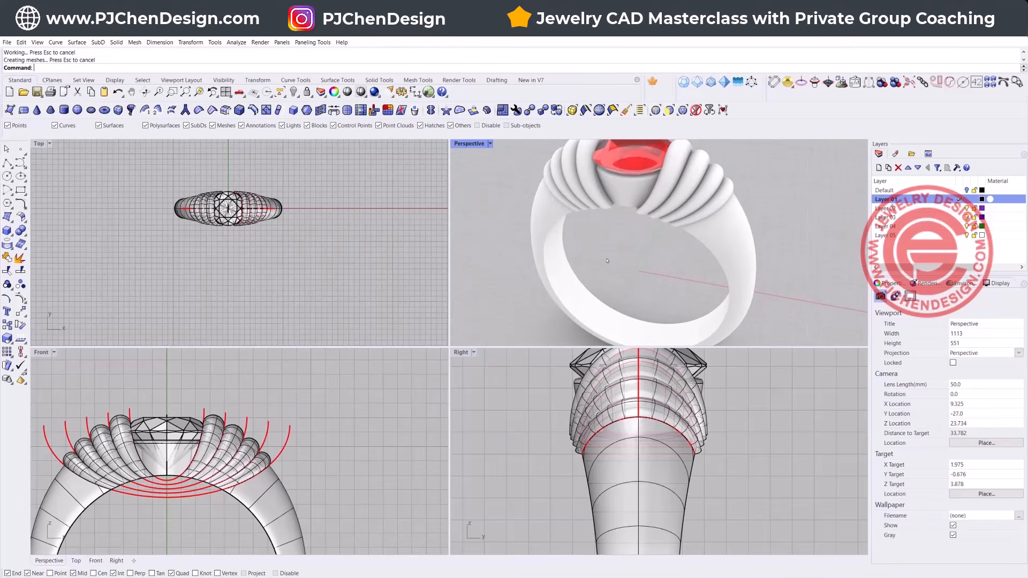